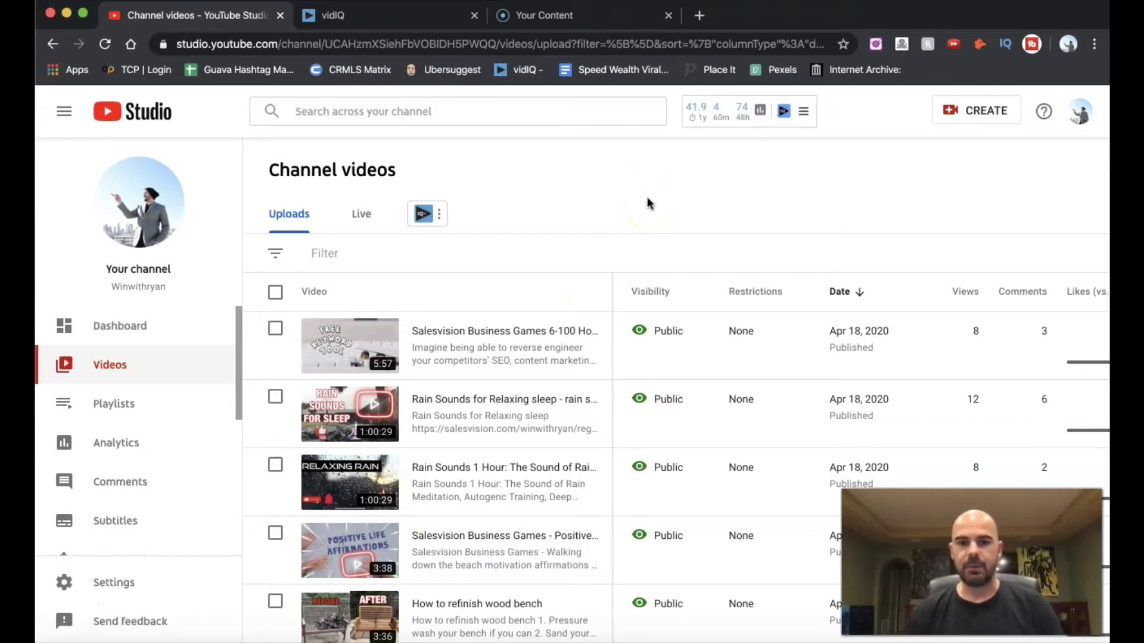
Step: Start a new video upload with the file 1080p.MOV from the Downloads folder
left_click(560, 158)
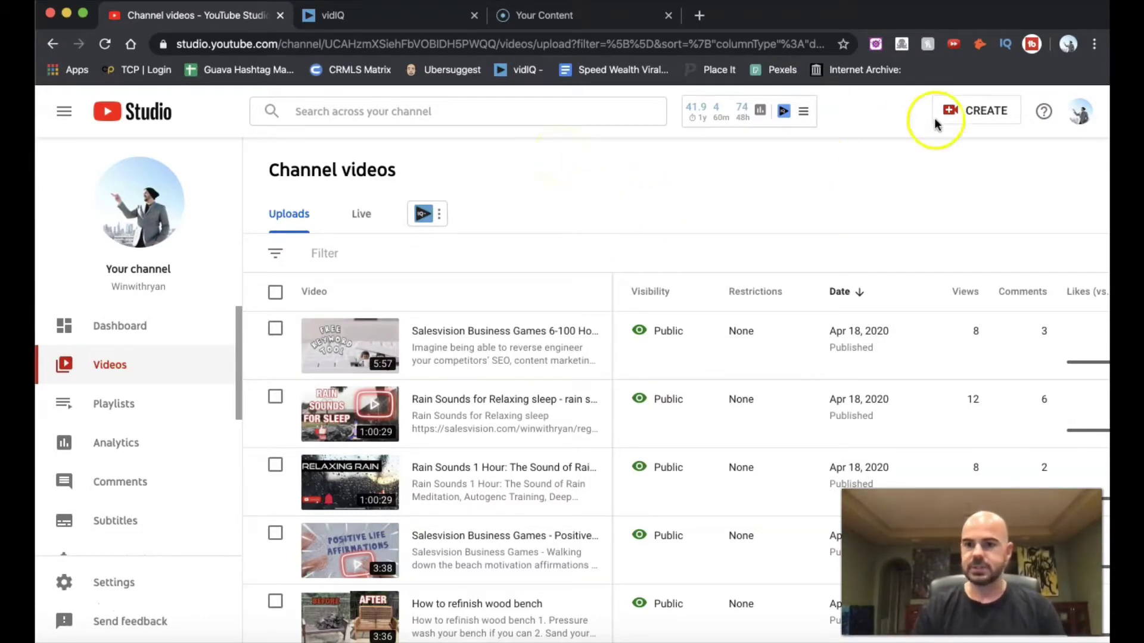
left_click(975, 110)
left_click(957, 146)
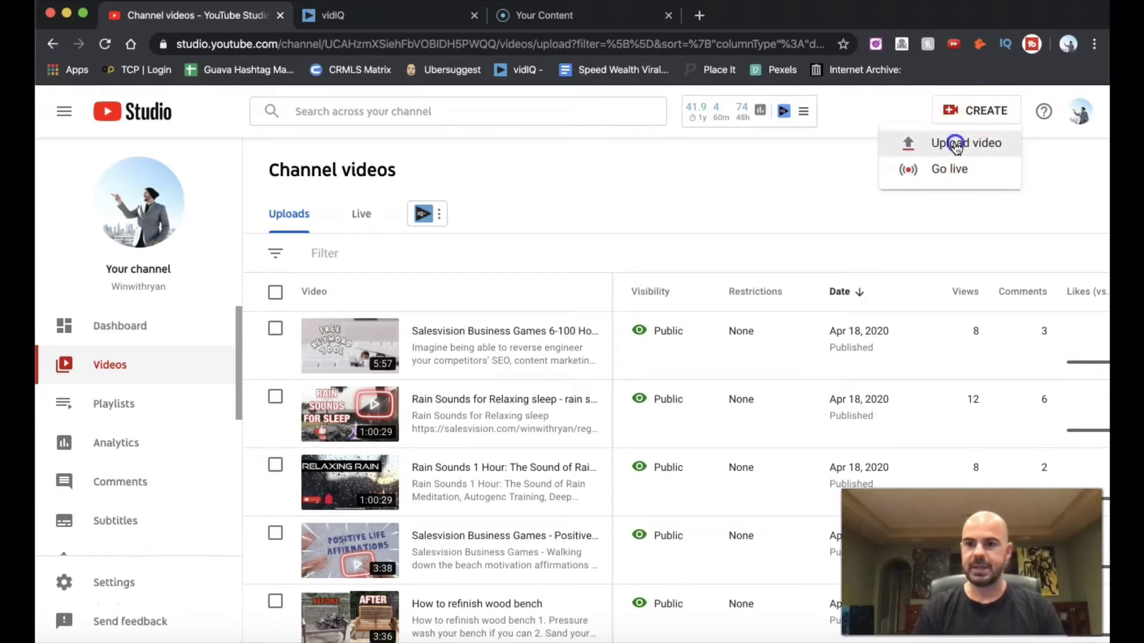
left_click(577, 465)
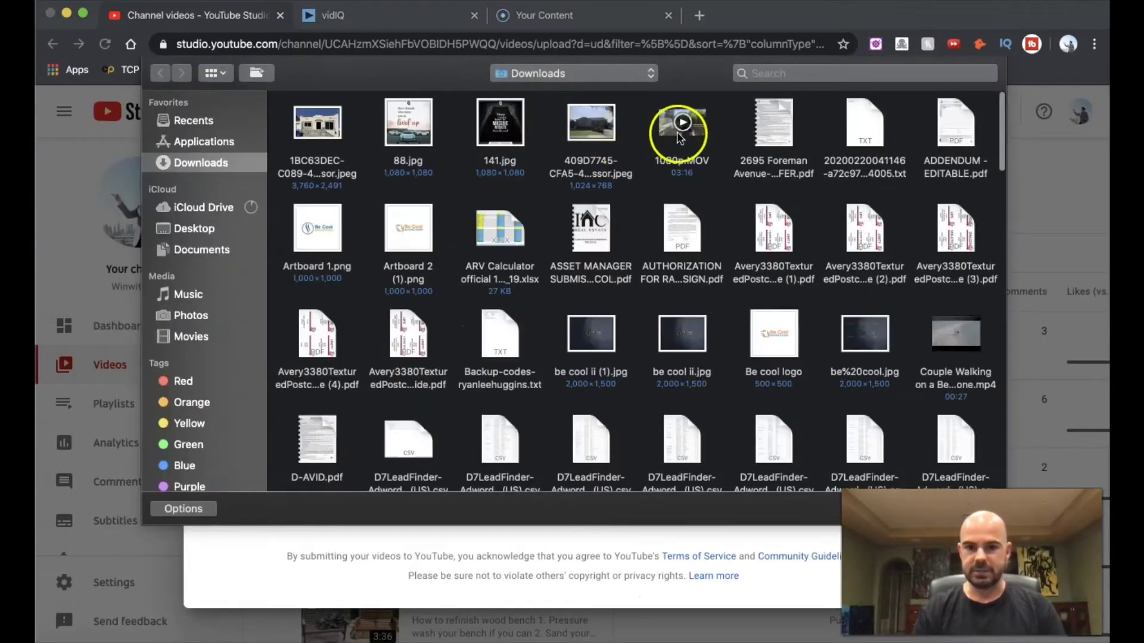
double_click(679, 128)
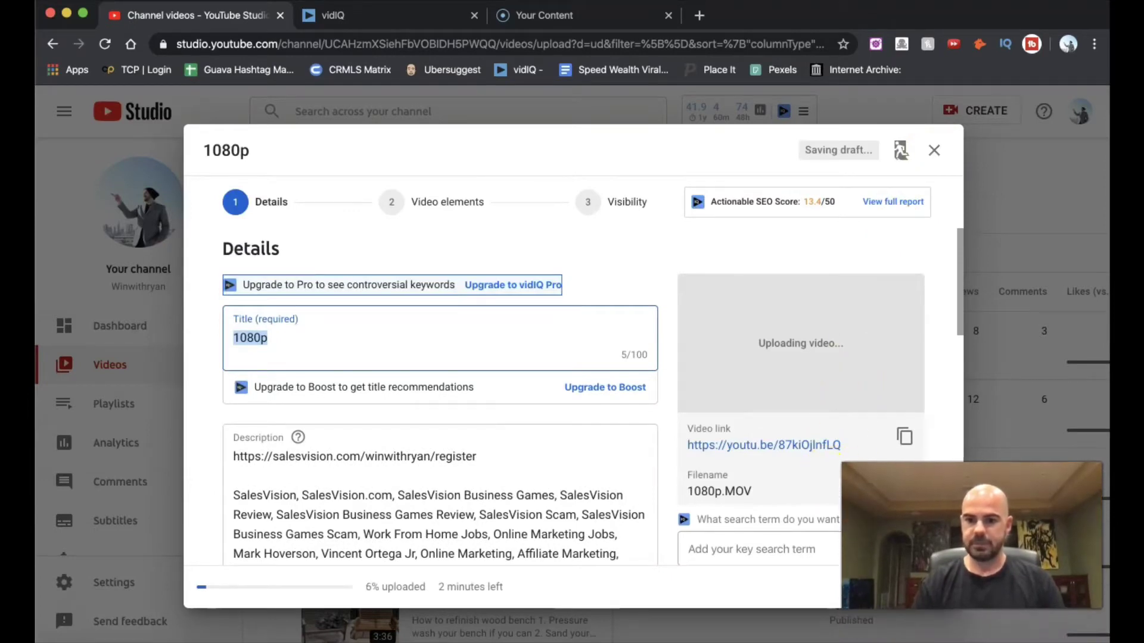
Step: Set the uploading video's visibility to Private, keeping its default details, and save it
left_click(936, 594)
left_click(936, 590)
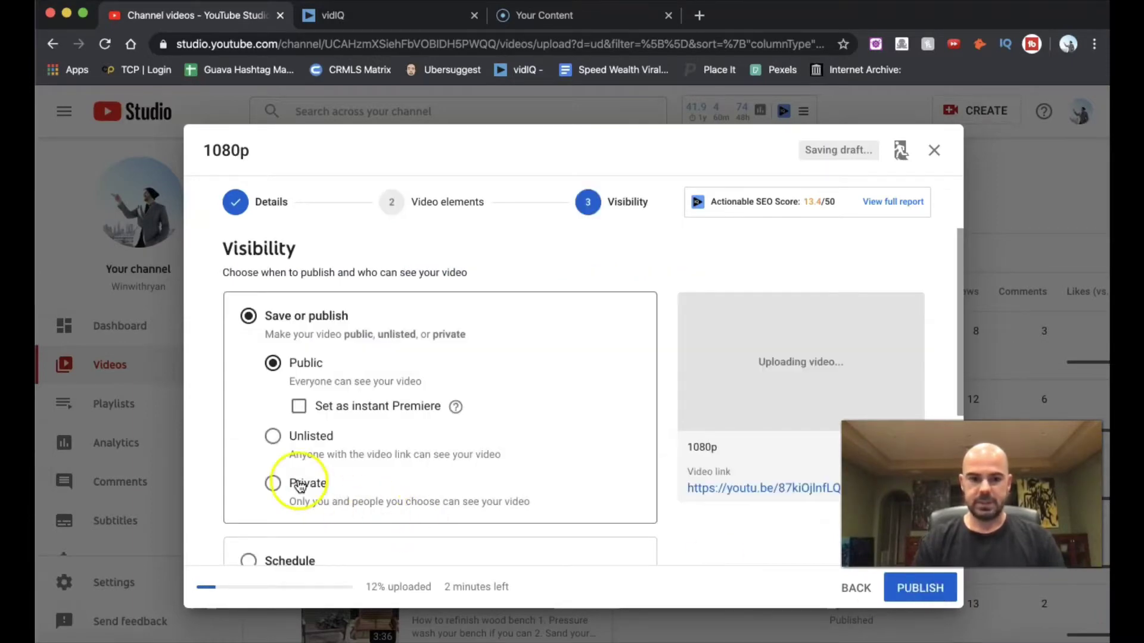
left_click(272, 483)
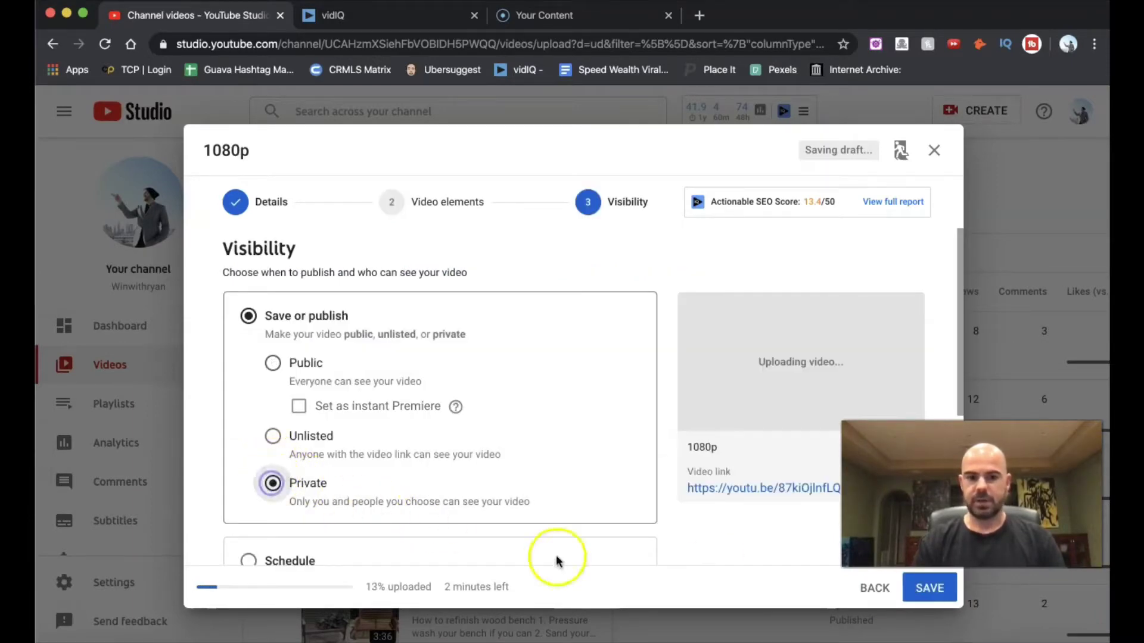
left_click(926, 589)
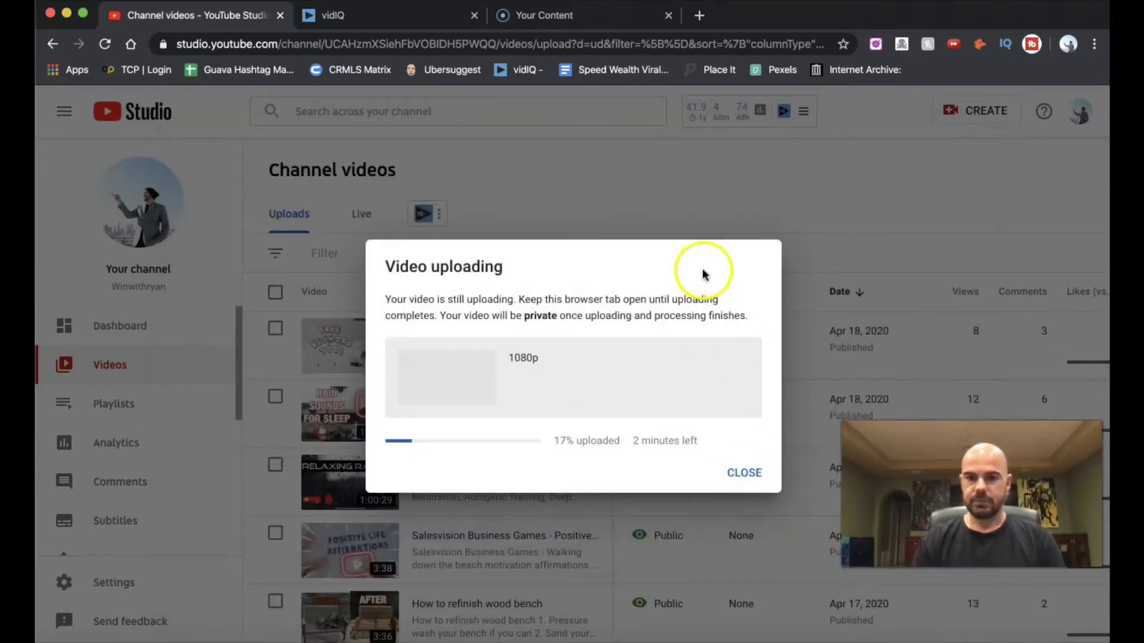
left_click_drag(695, 262, 706, 294)
left_click(724, 253)
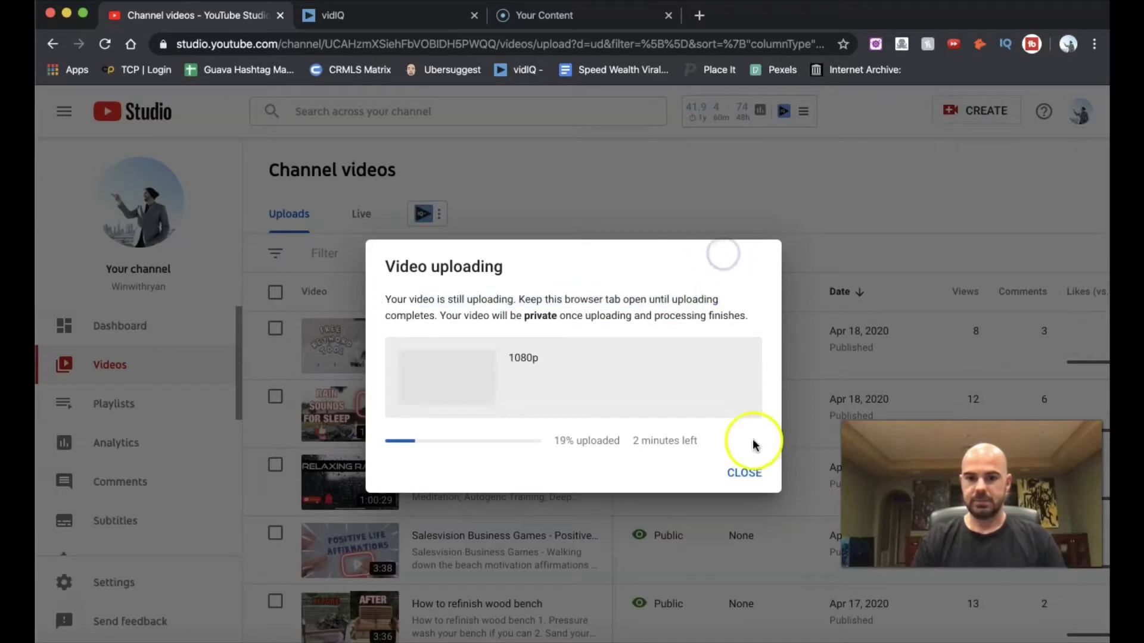
left_click(746, 473)
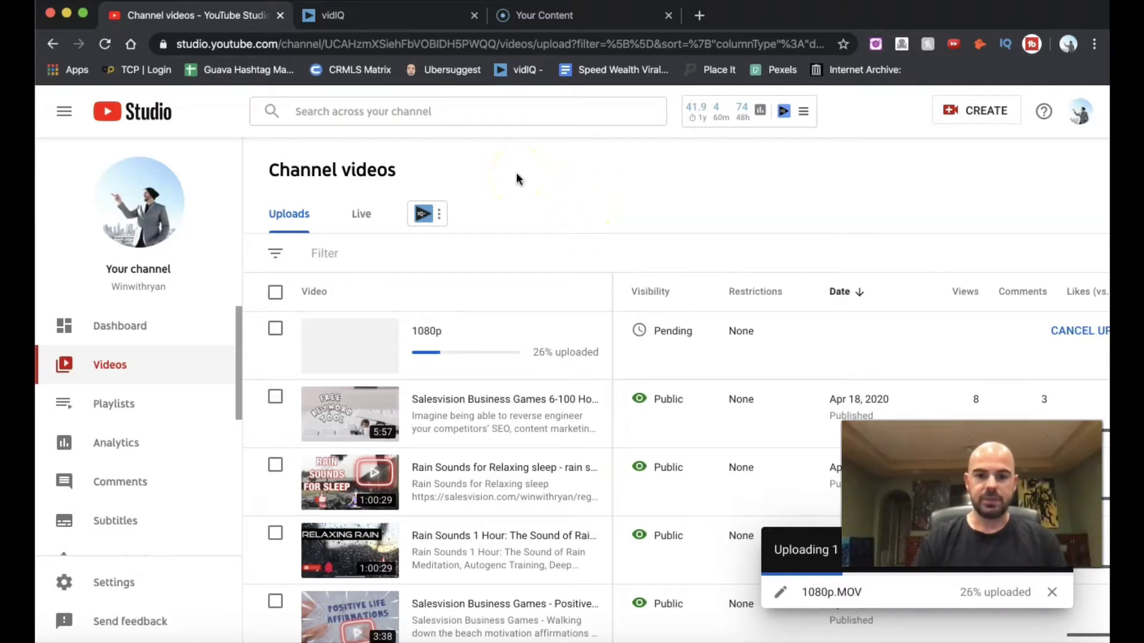
Step: Search the channel for "how to get leads" and open the details of the matching video
left_click(484, 117)
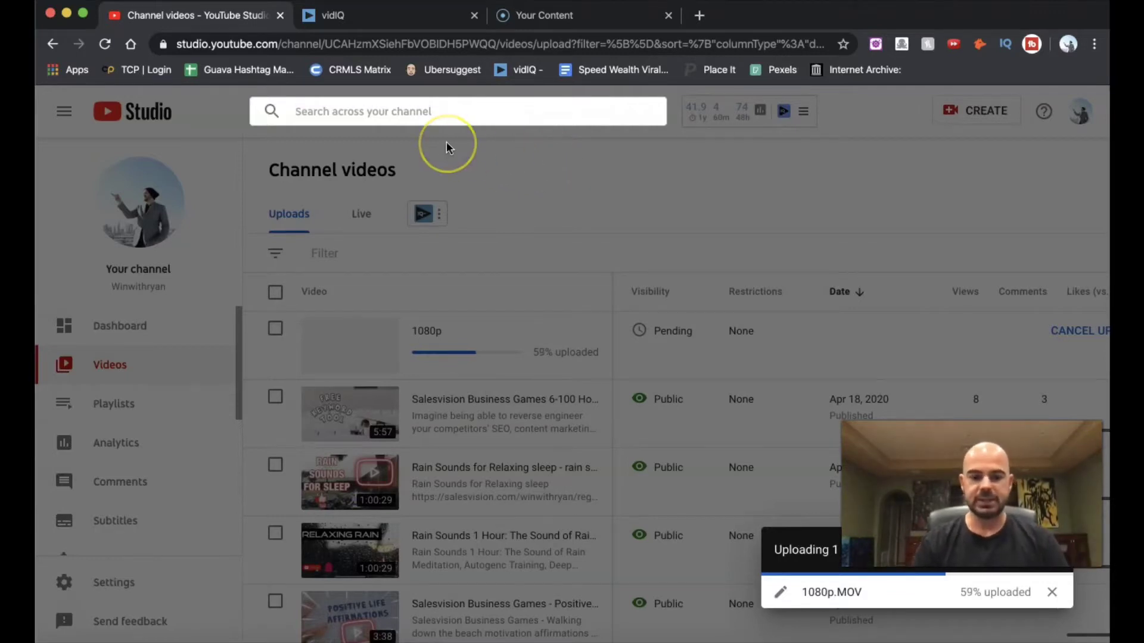
type("how t")
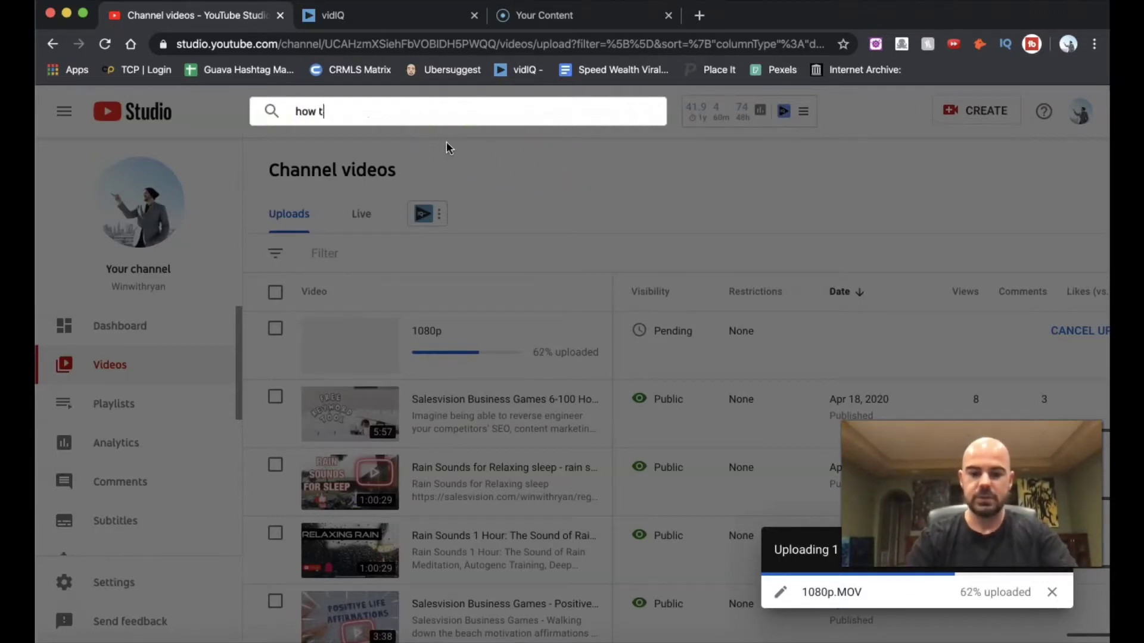
type("o get leads")
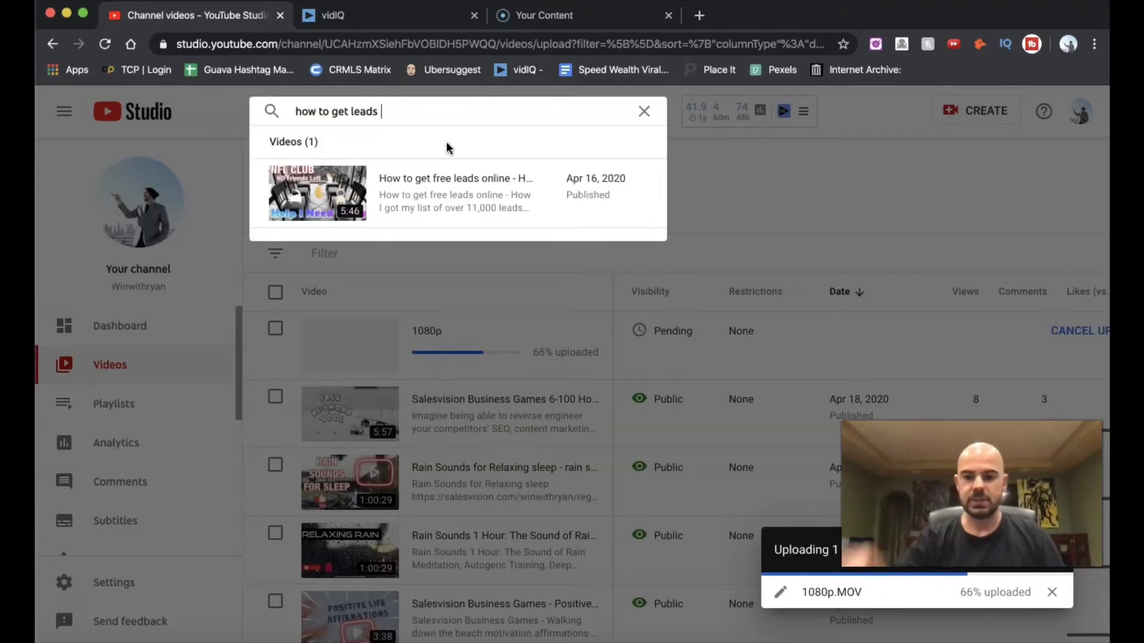
key("Return")
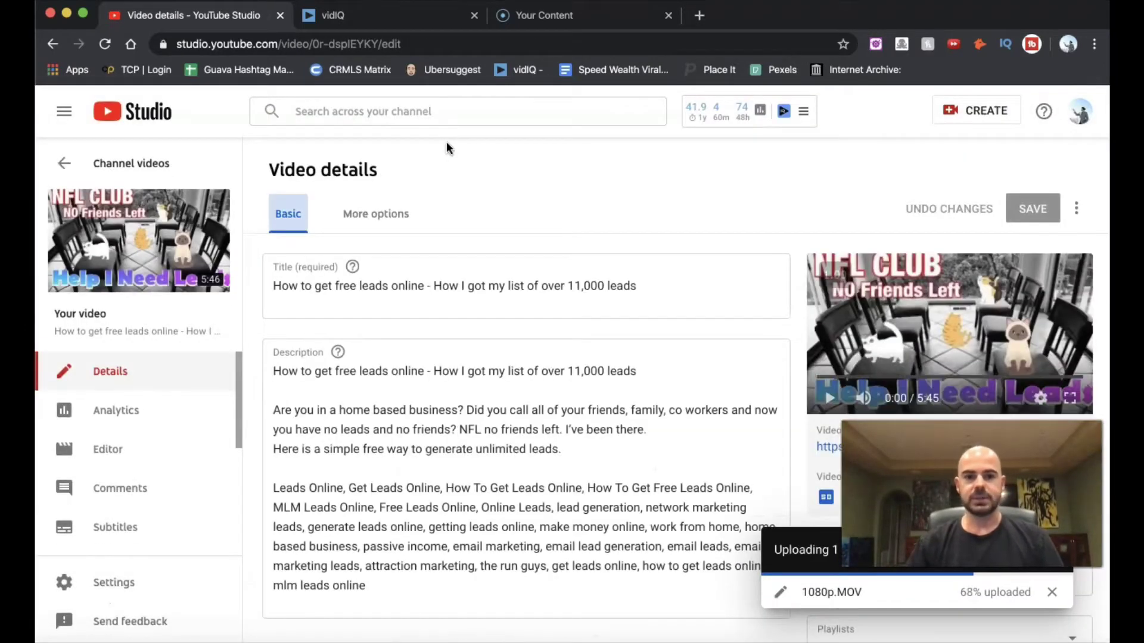
left_click(371, 156)
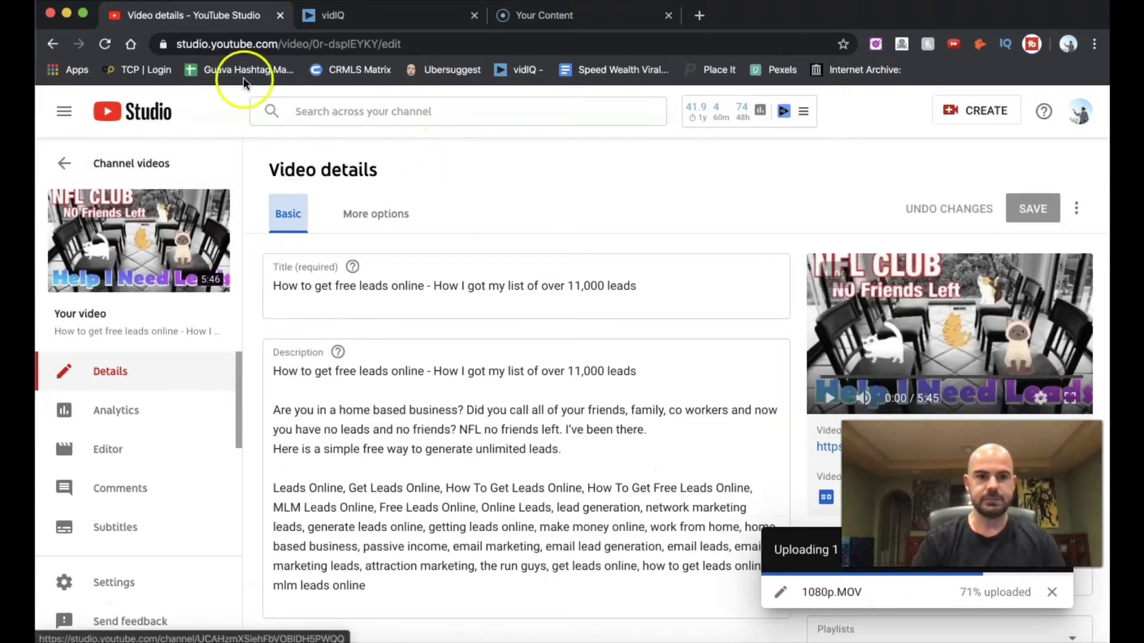
Step: Open YouTube in a new browser tab and search for "how to get leads"
left_click(696, 18)
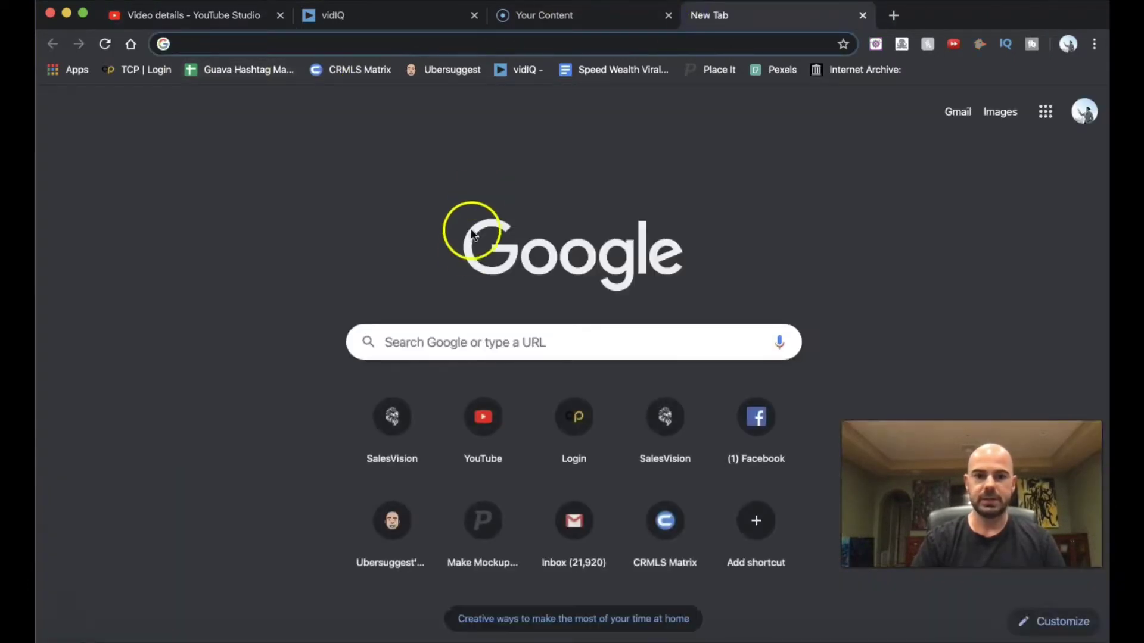
type("you")
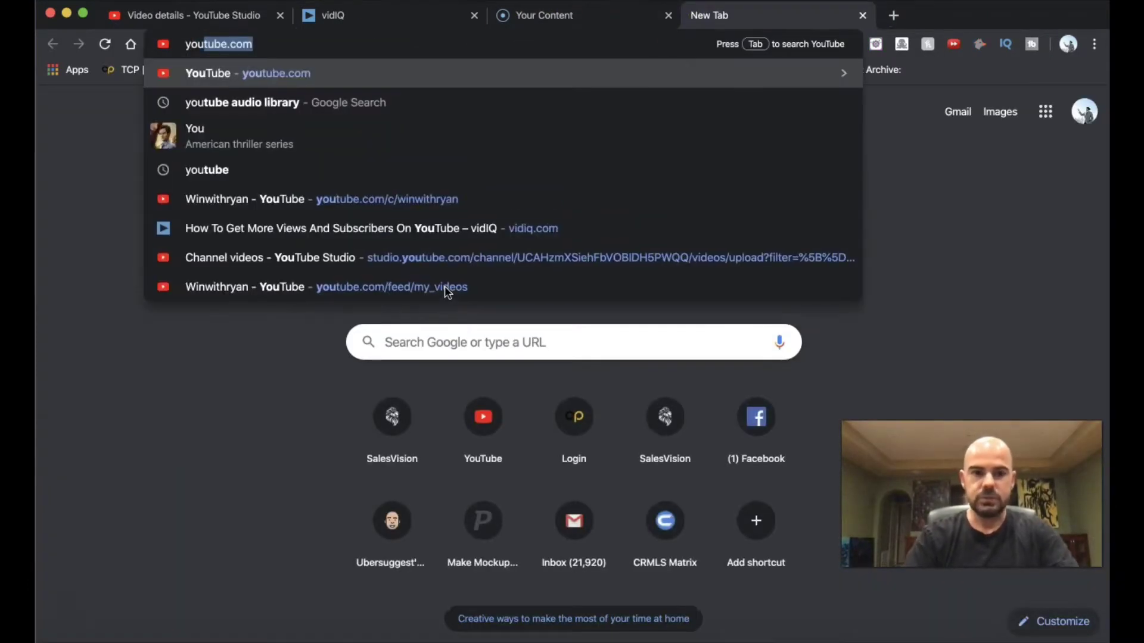
key("Return")
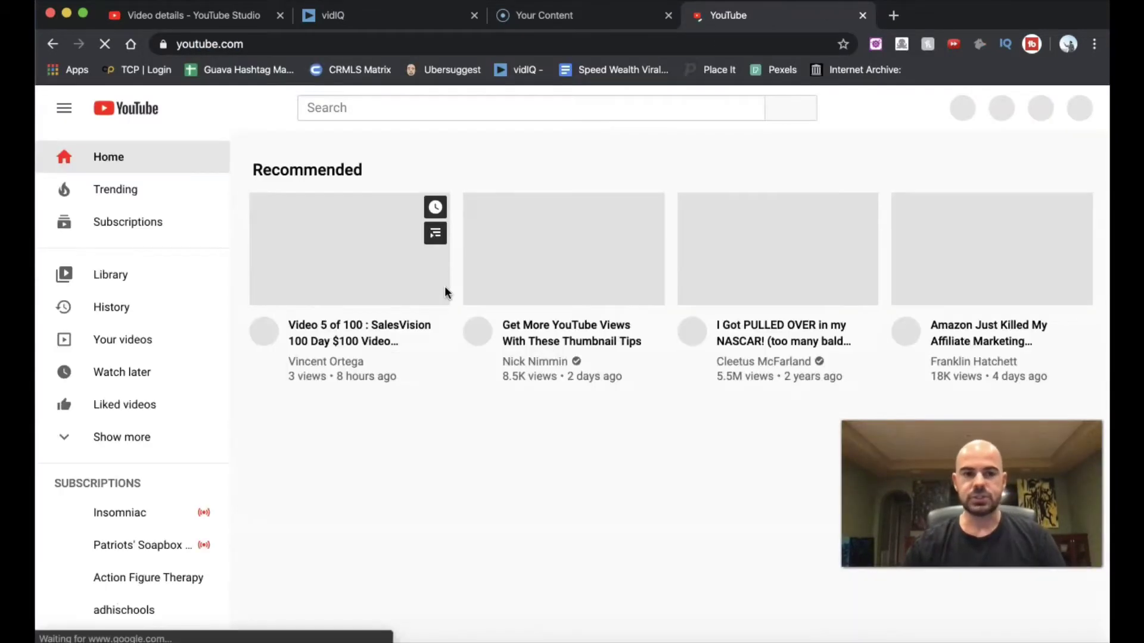
left_click(503, 112)
type("how to")
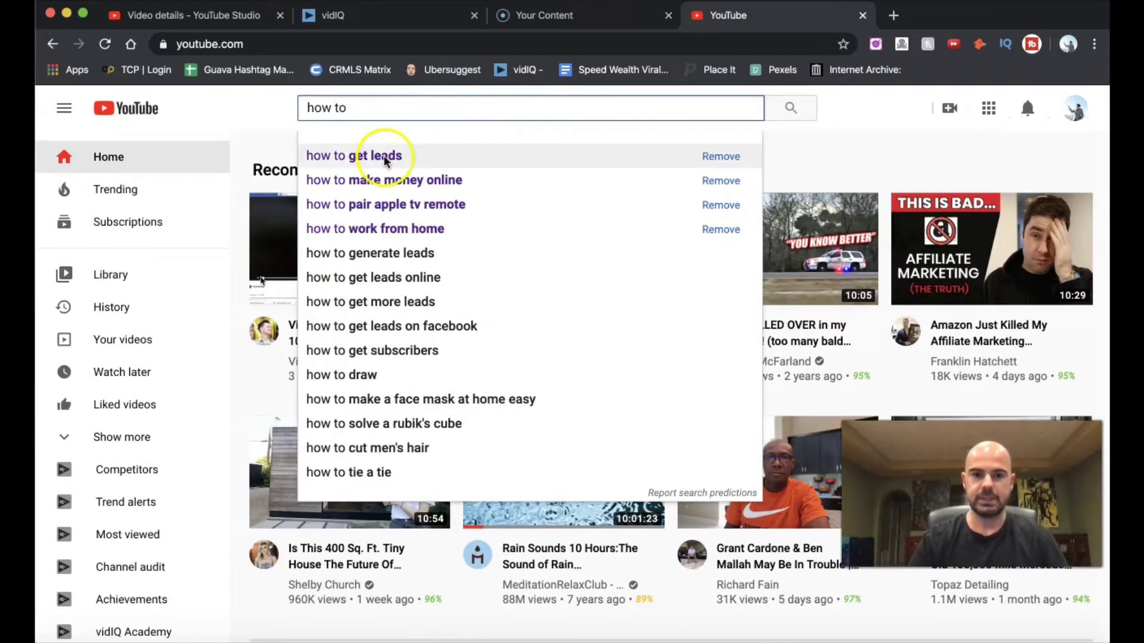
left_click(384, 160)
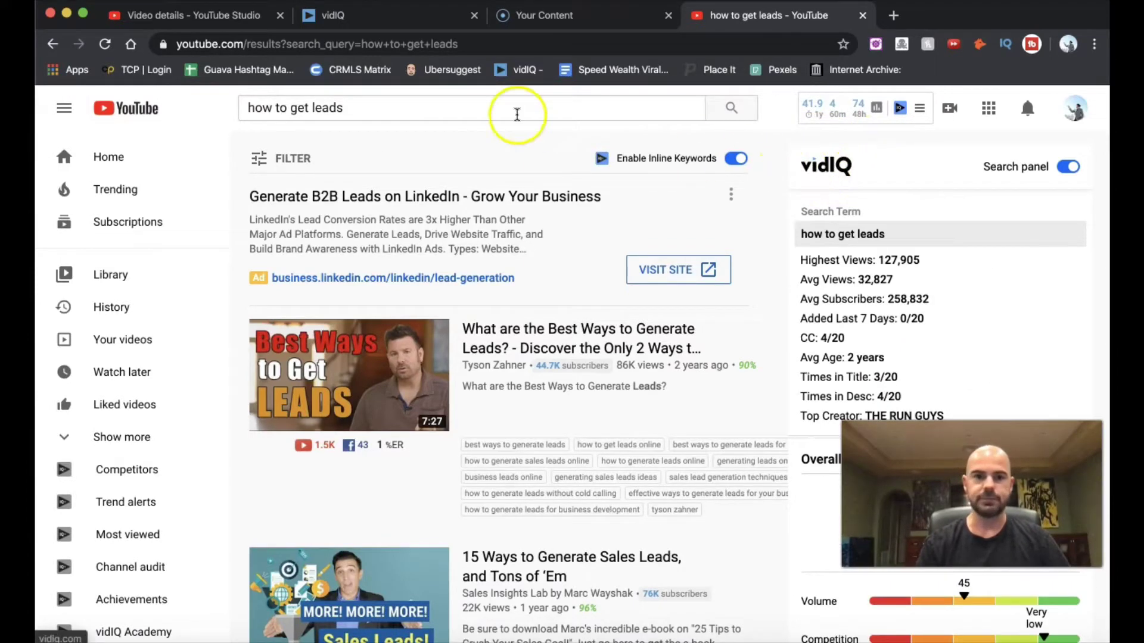
Step: Switch to the vidIQ dashboard and look through the channel's SEO, overview and top videos analytics
left_click(398, 25)
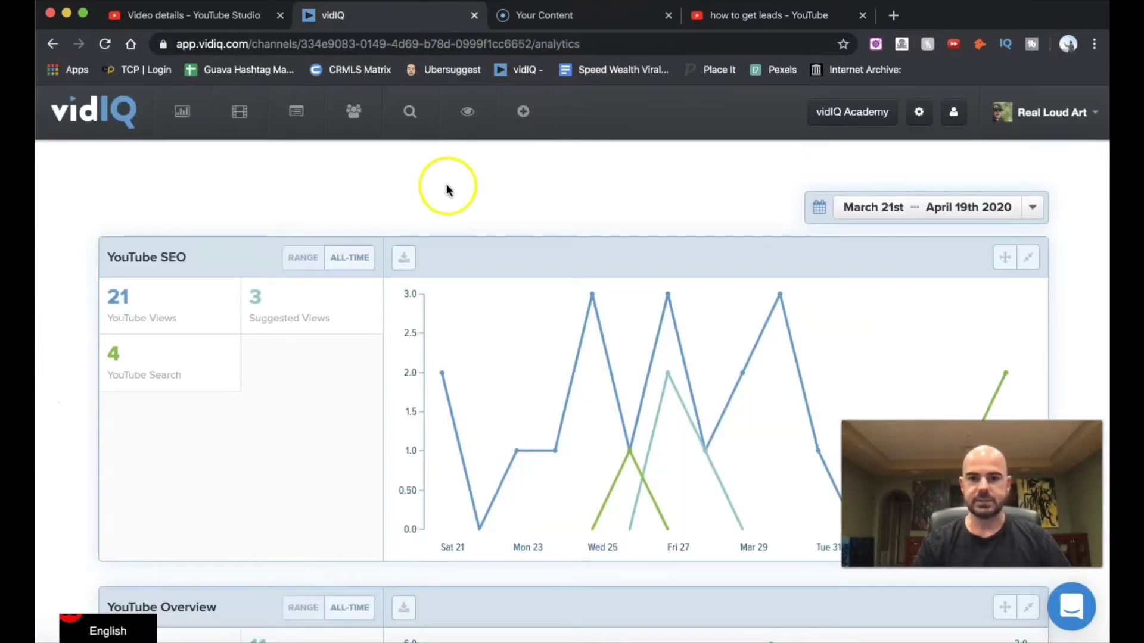
scroll(452, 201, "down", 7)
scroll(452, 202, "up", 7)
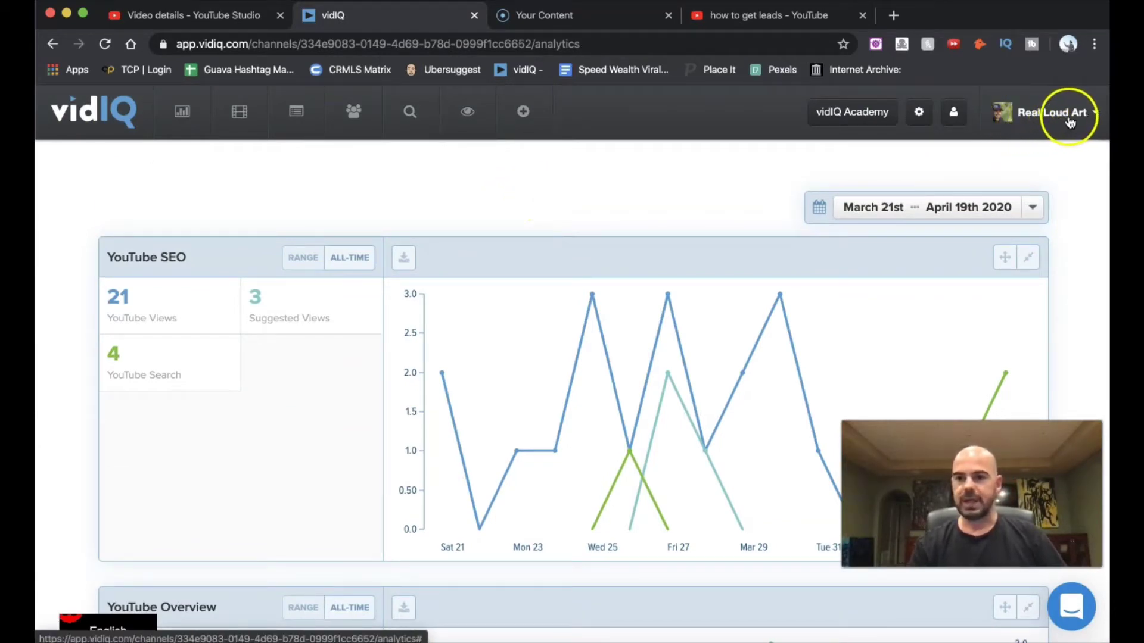
scroll(57, 245, "down", 3)
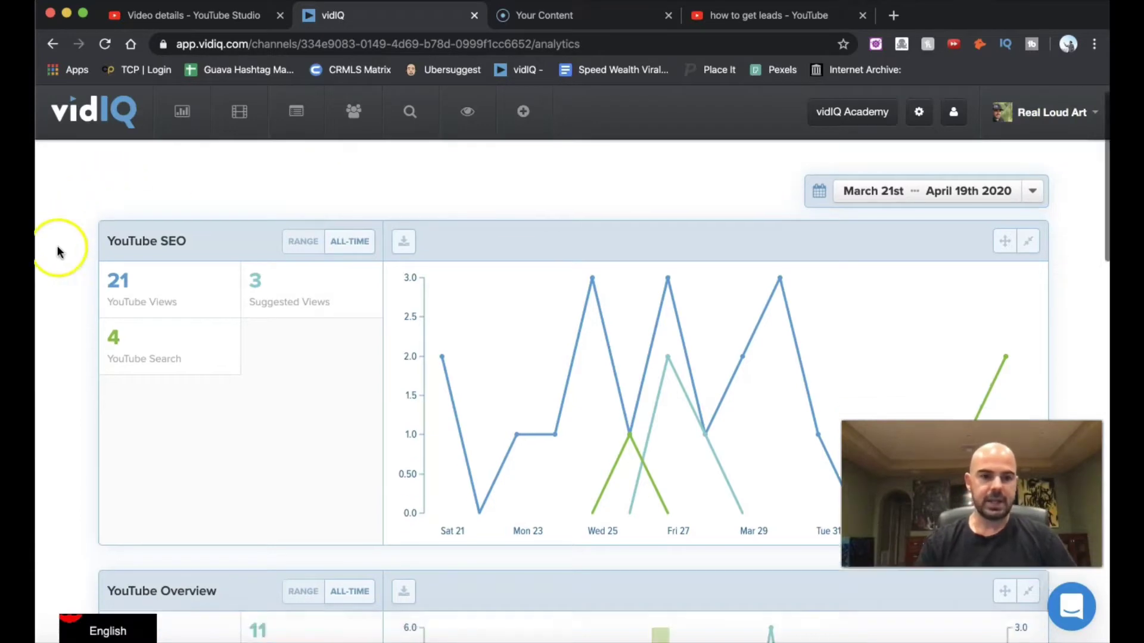
scroll(73, 310, "down", 6)
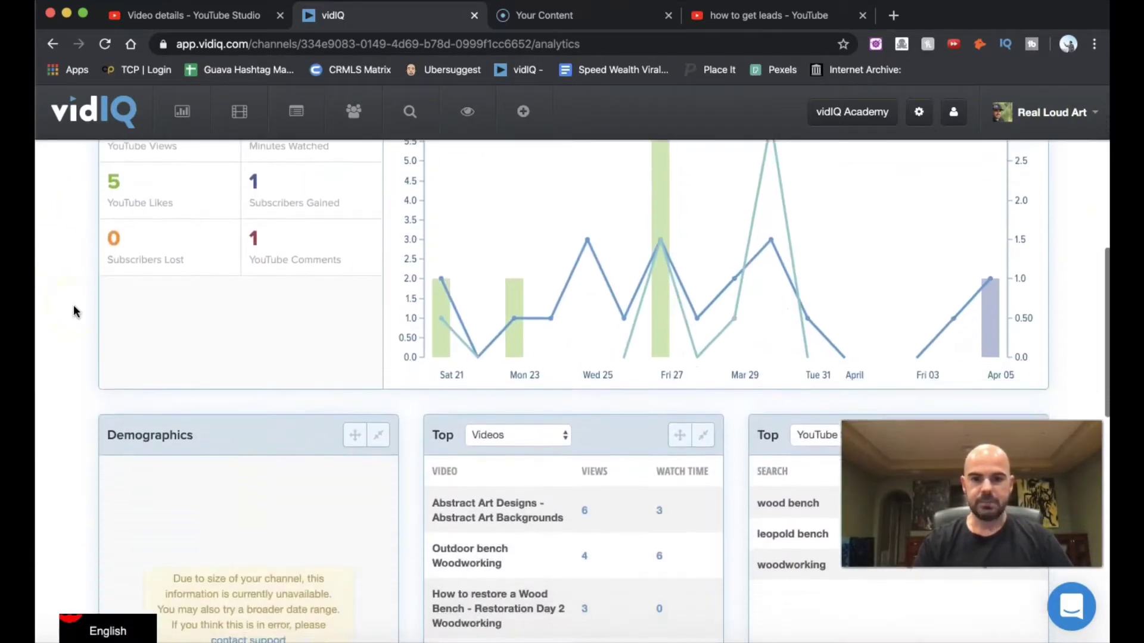
scroll(73, 310, "up", 10)
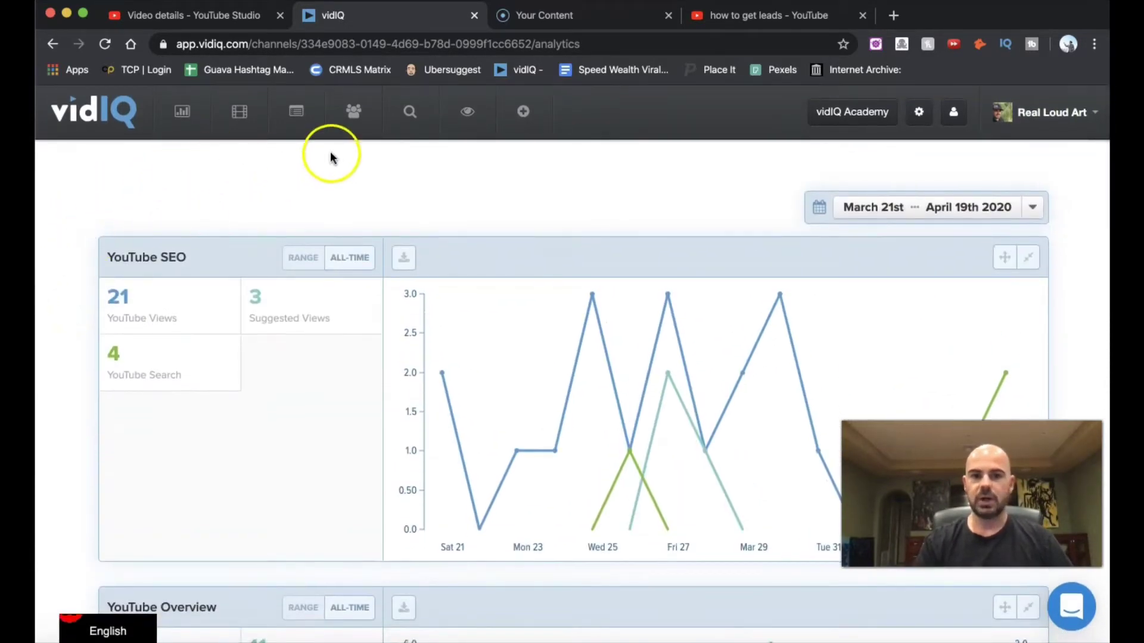
Step: Review the competing videos' tags in the YouTube results for "how to get leads" and open "How to do Lead Generation in 2020"
left_click(748, 20)
scroll(778, 258, "down", 5)
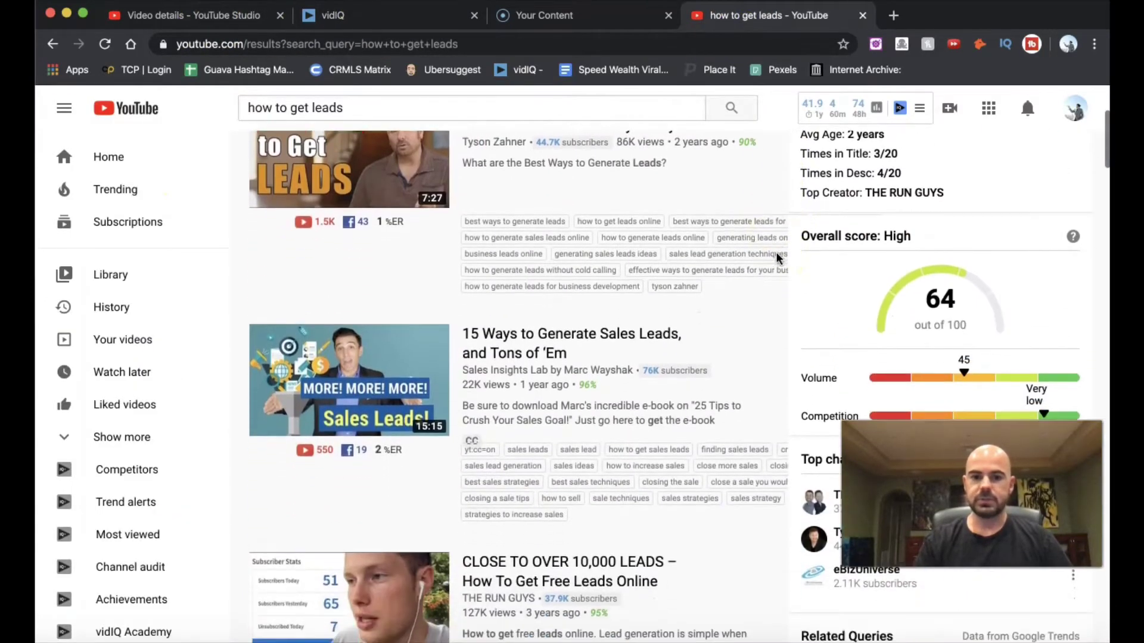
scroll(778, 258, "down", 18)
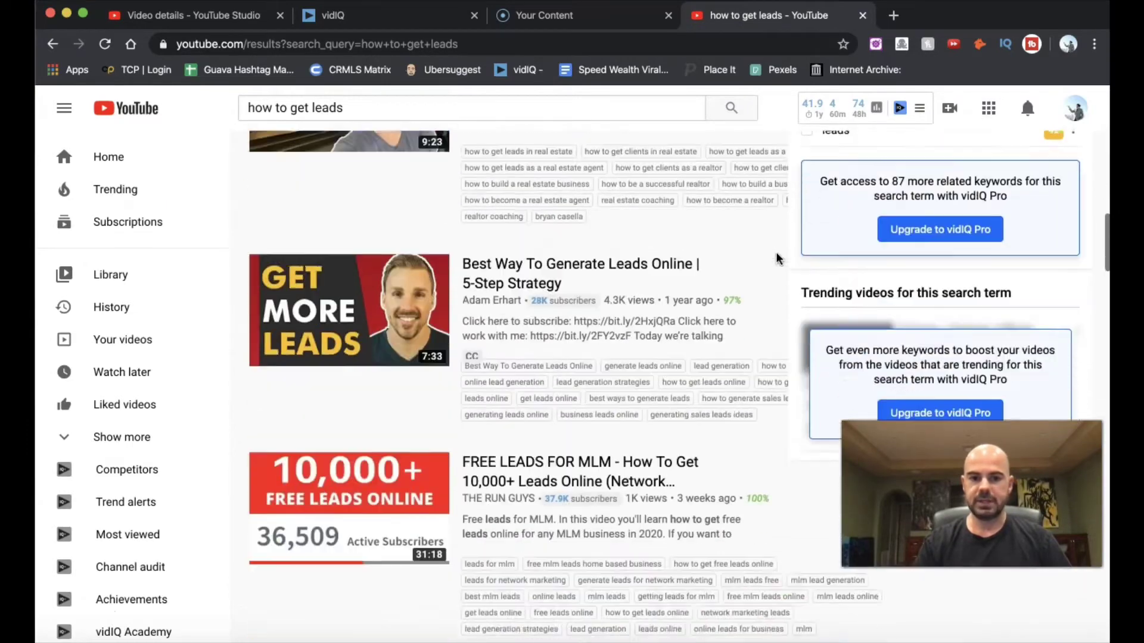
scroll(777, 258, "down", 2)
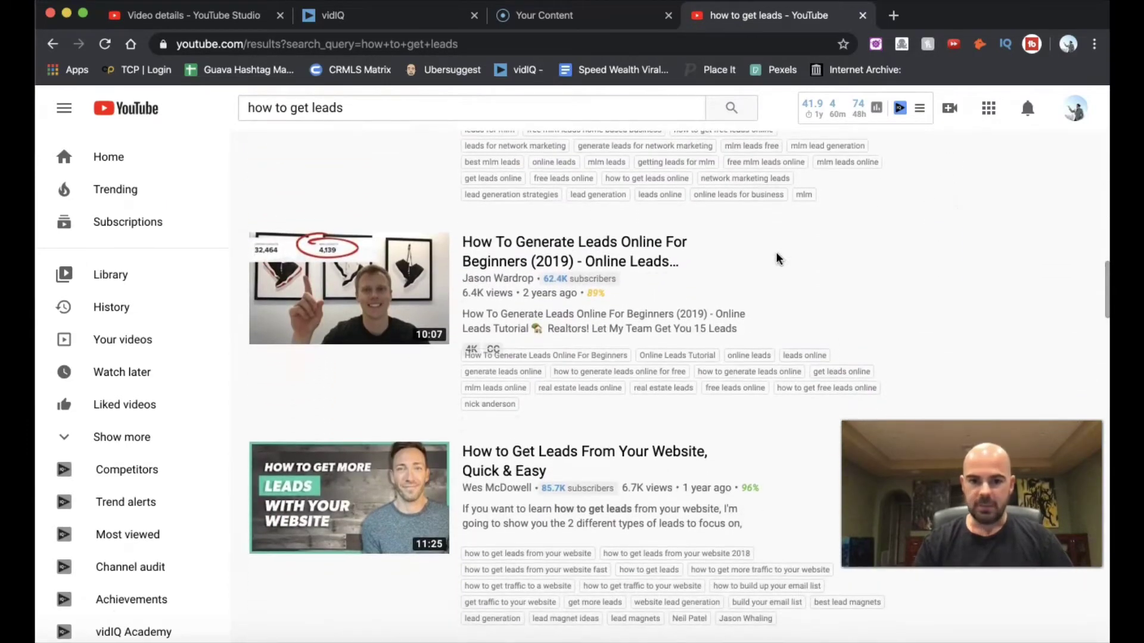
mouse_move(735, 258)
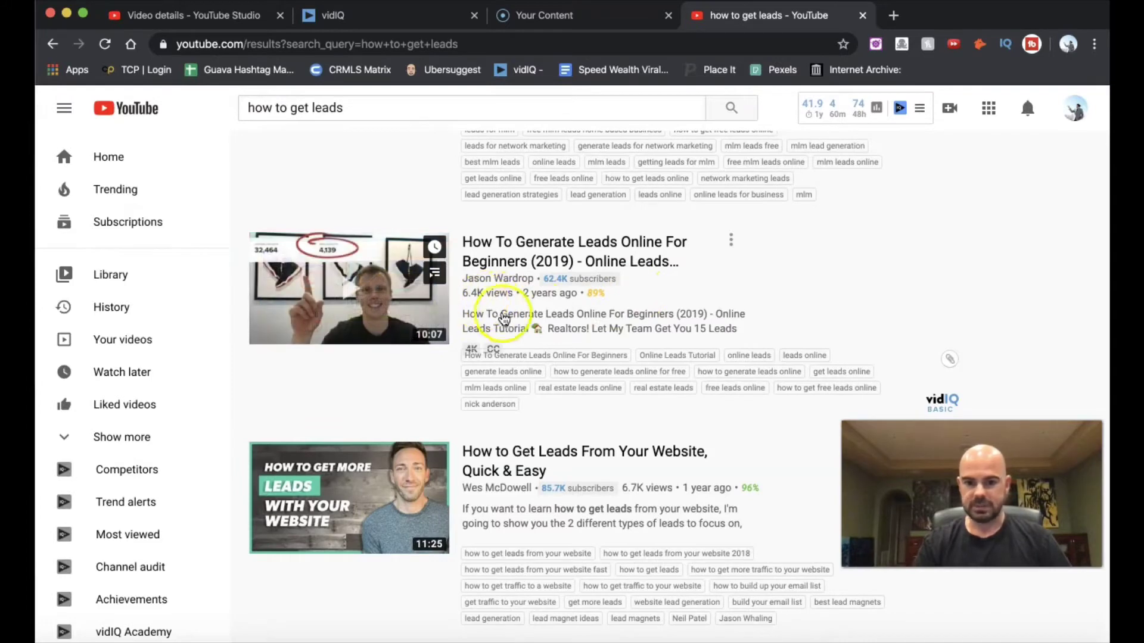
scroll(658, 477, "down", 8)
mouse_move(607, 309)
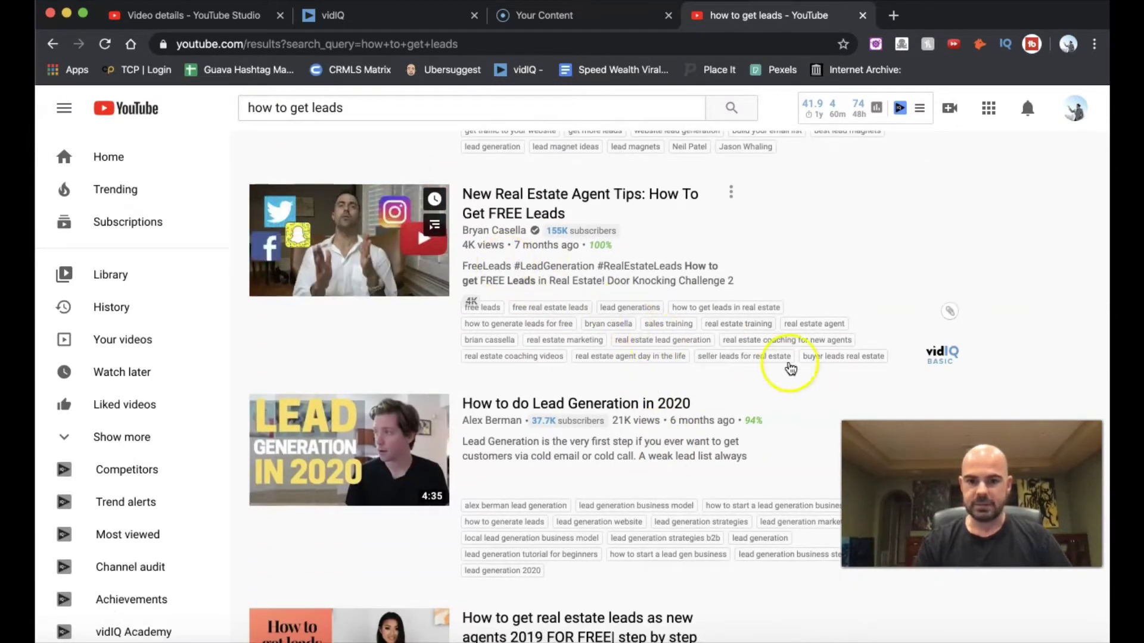
scroll(731, 455, "down", 1)
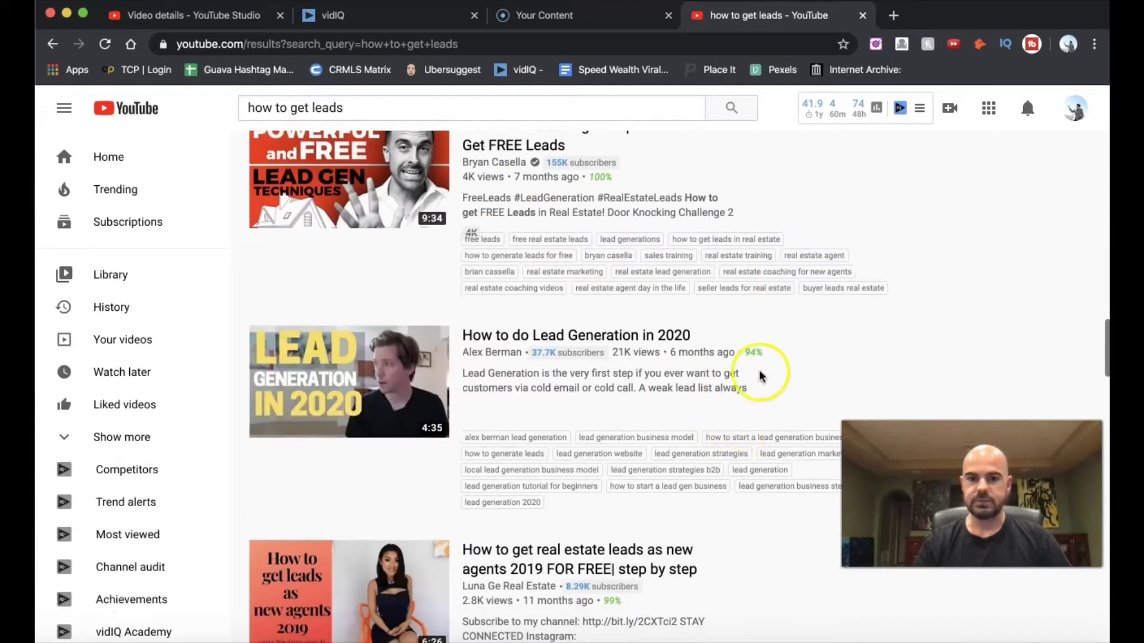
scroll(760, 375, "down", 1)
mouse_move(582, 339)
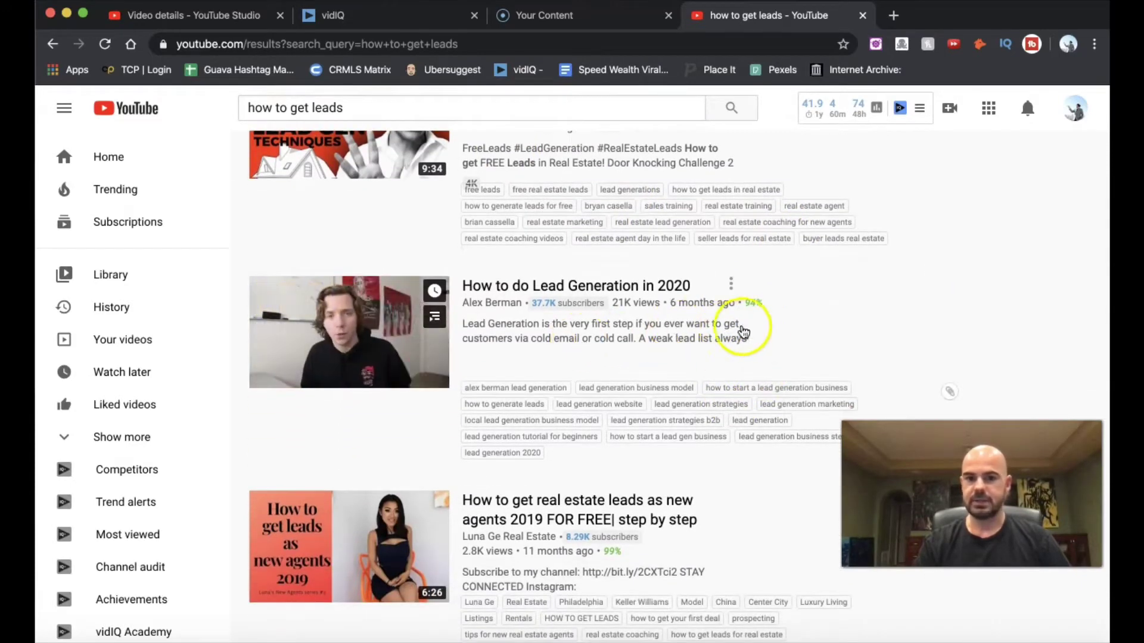
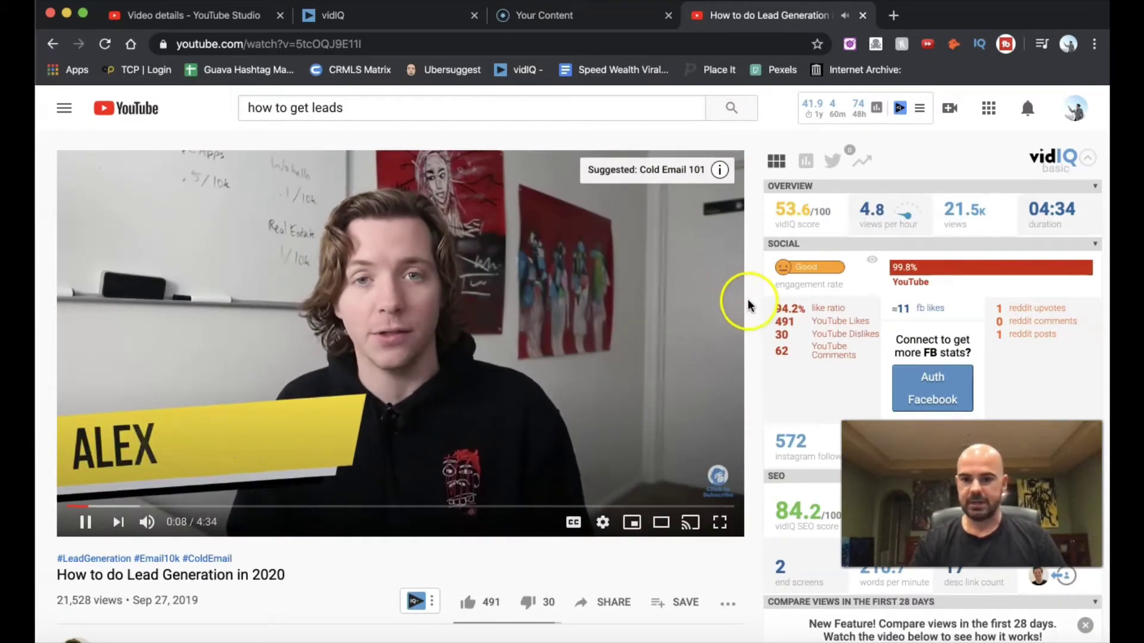
Step: Examine the vidIQ overview, social engagement and SEO score breakdown for "How to do Lead Generation in 2020"
scroll(746, 301, "down", 3)
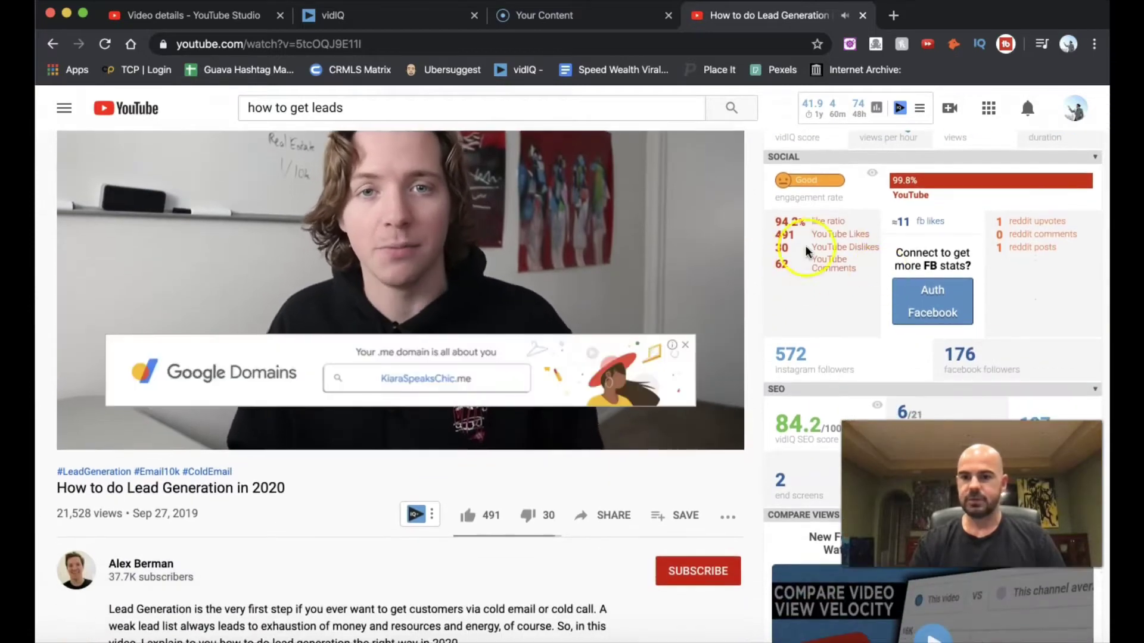
scroll(767, 292, "up", 3)
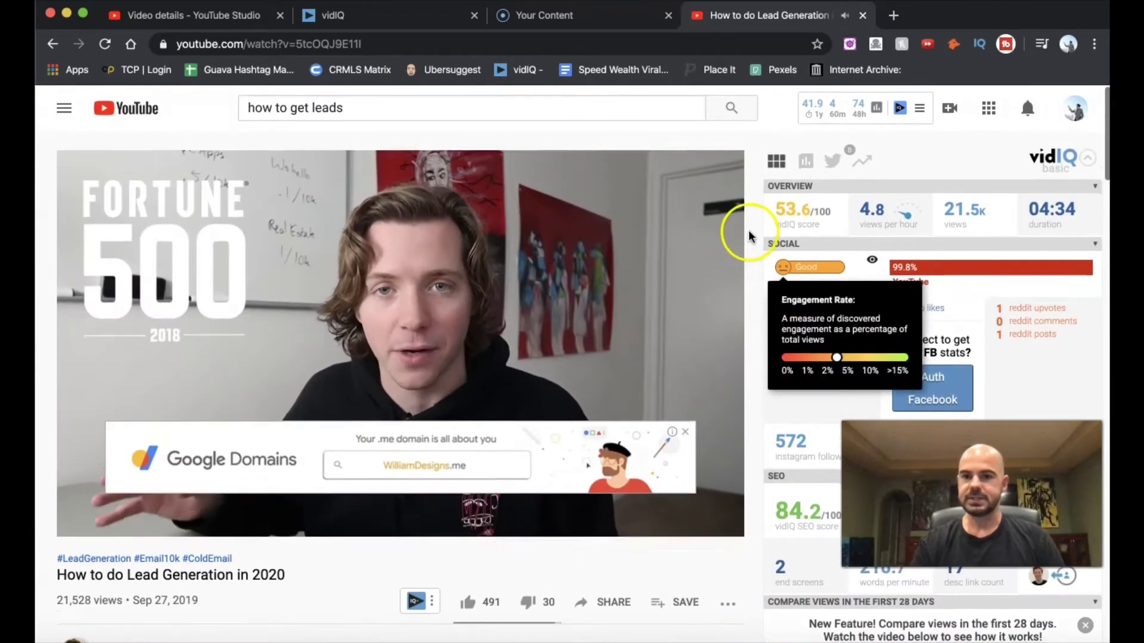
scroll(752, 256, "down", 10)
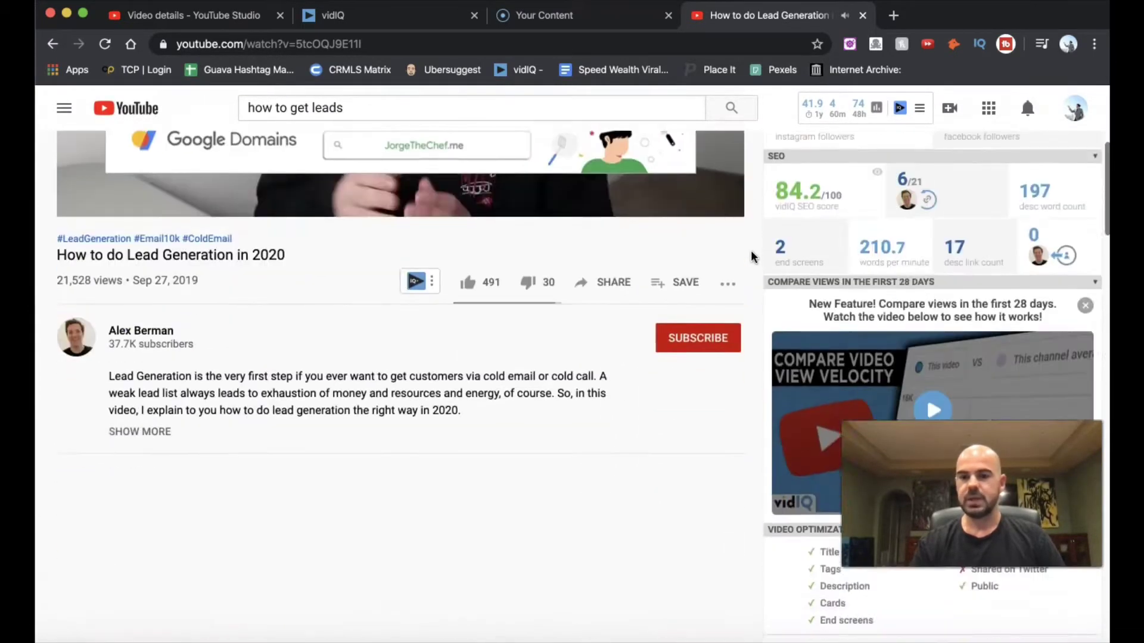
scroll(752, 256, "down", 1)
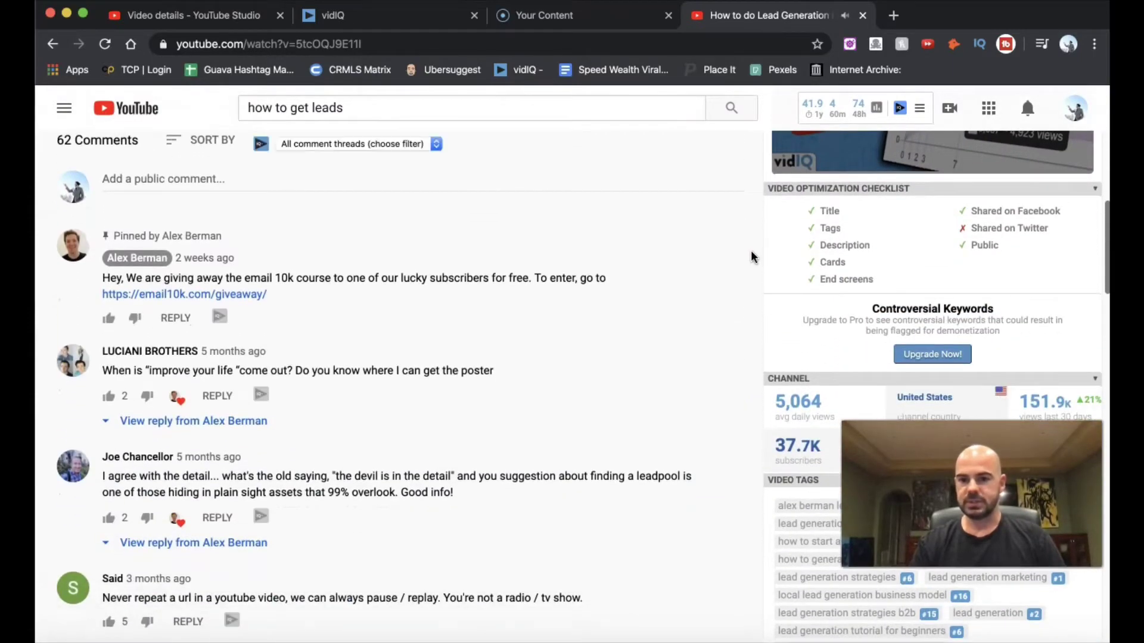
scroll(751, 257, "up", 8)
scroll(753, 257, "up", 2)
scroll(758, 257, "down", 5)
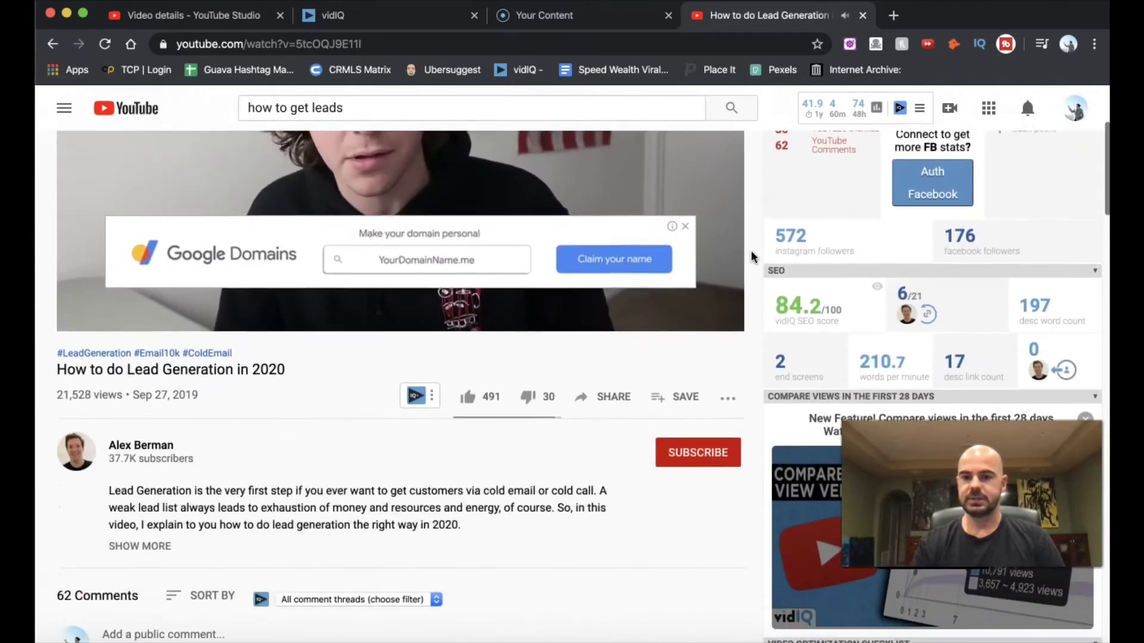
mouse_move(790, 271)
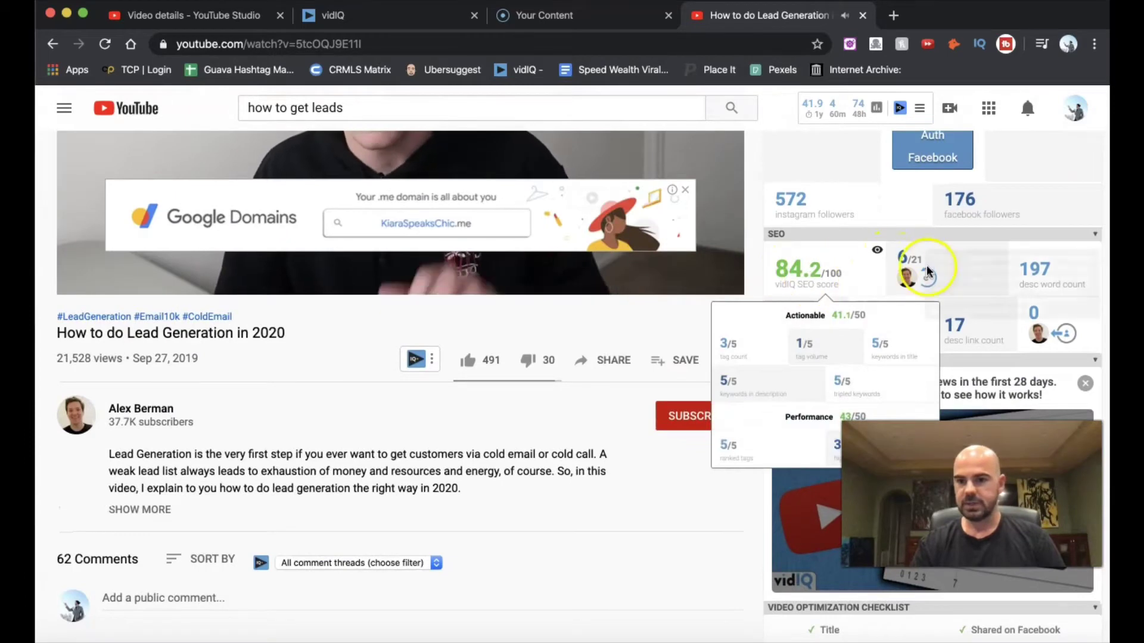
mouse_move(912, 263)
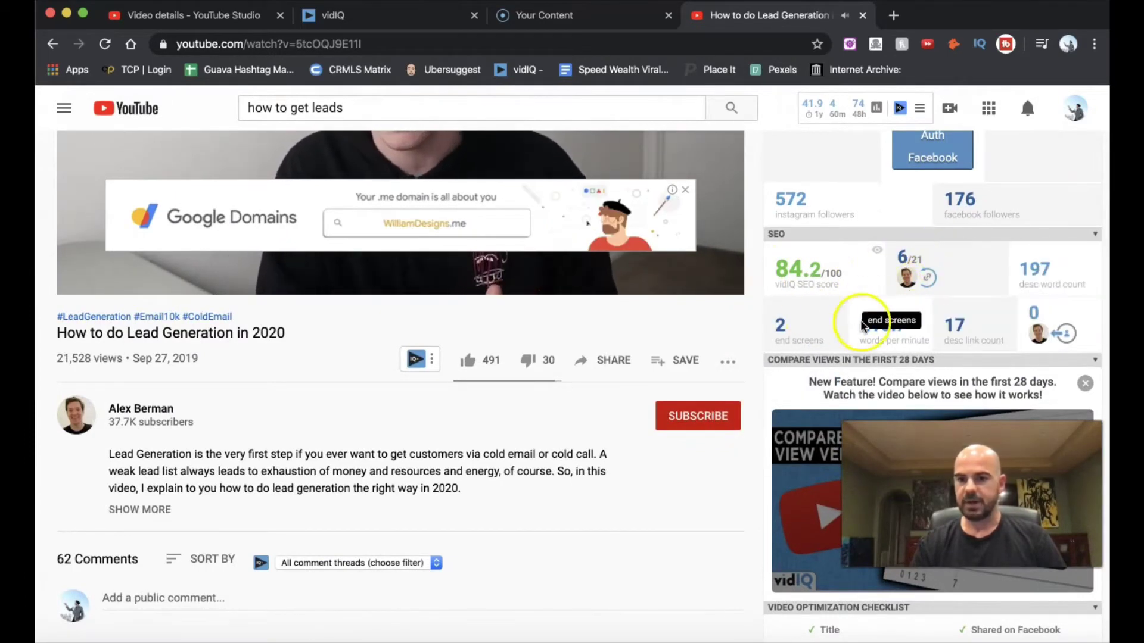
scroll(759, 320, "down", 5)
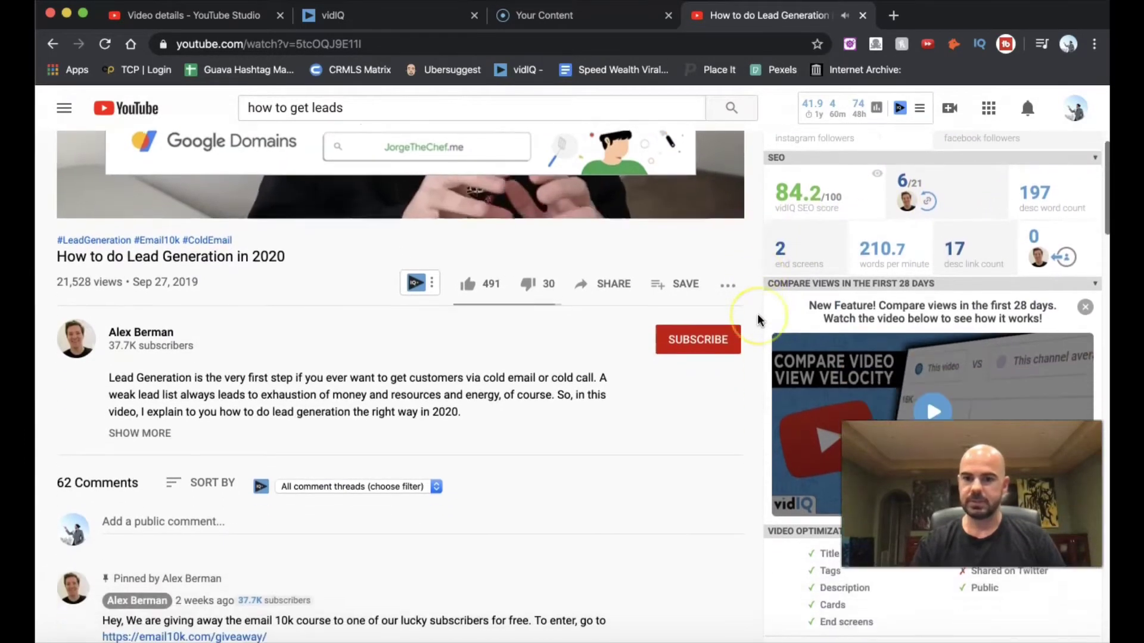
Step: Review the competing video's optimization checklist, channel statistics and video tags, and copy its video tags
scroll(758, 319, "down", 4)
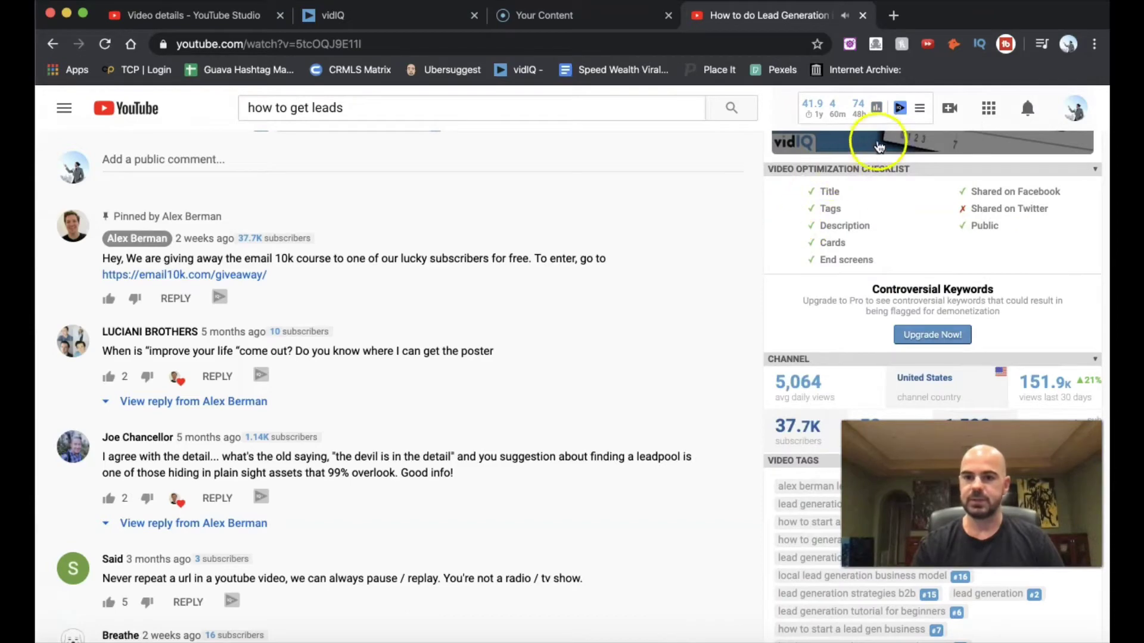
scroll(788, 221, "down", 5)
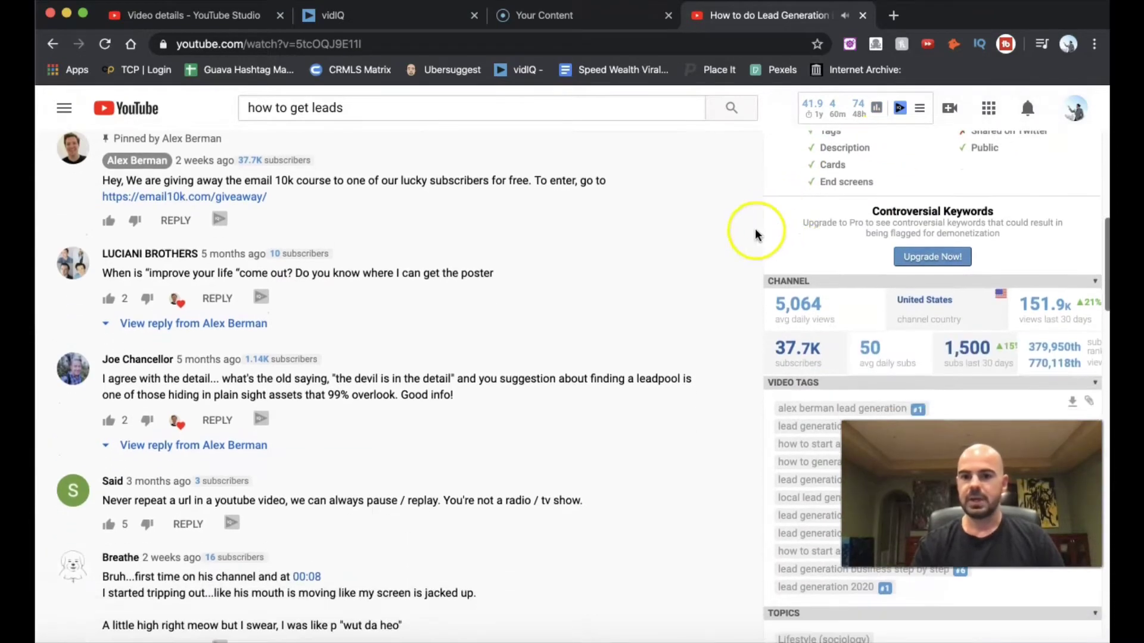
scroll(758, 202, "down", 3)
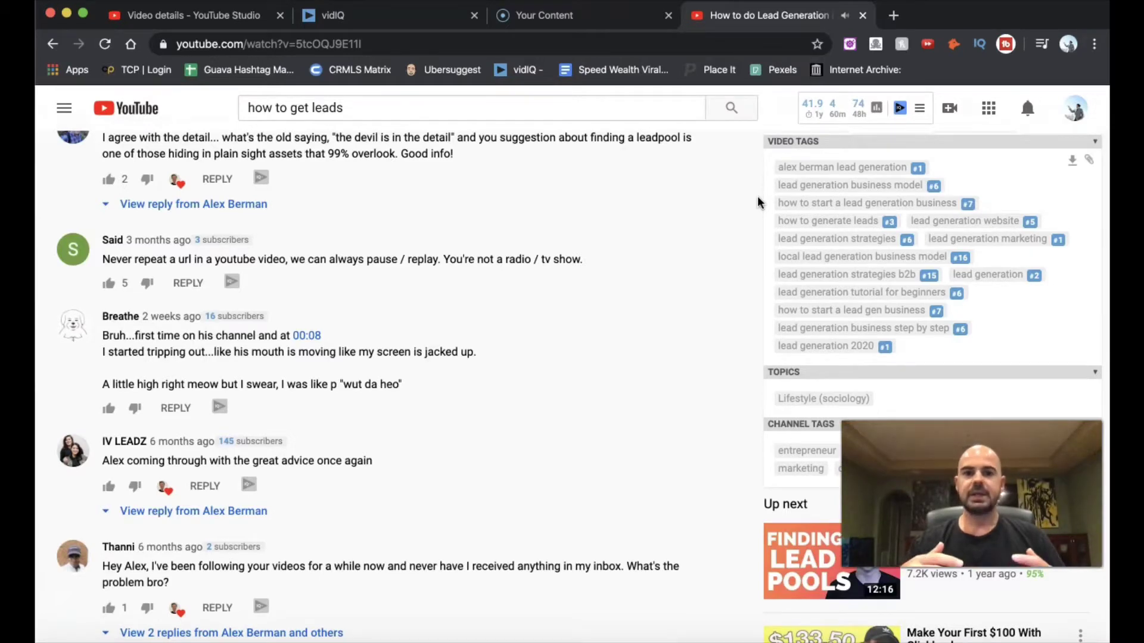
left_click(1089, 162)
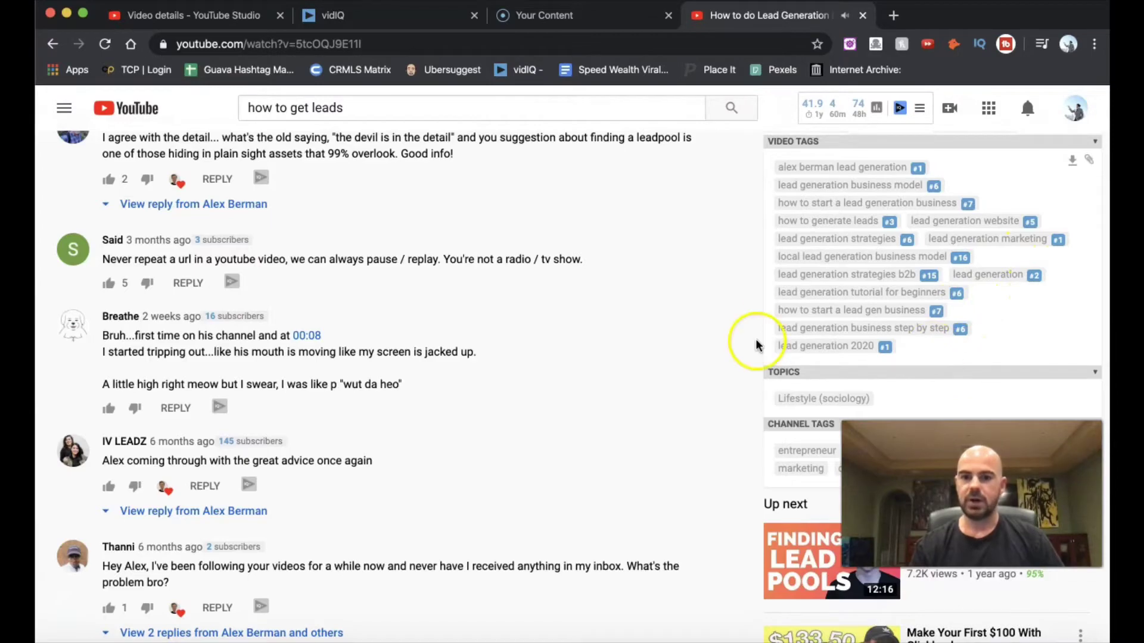
Step: Look through the competing video's topics and channel tags, and recheck its vidIQ statistics and ranked video tags
scroll(767, 321, "down", 4)
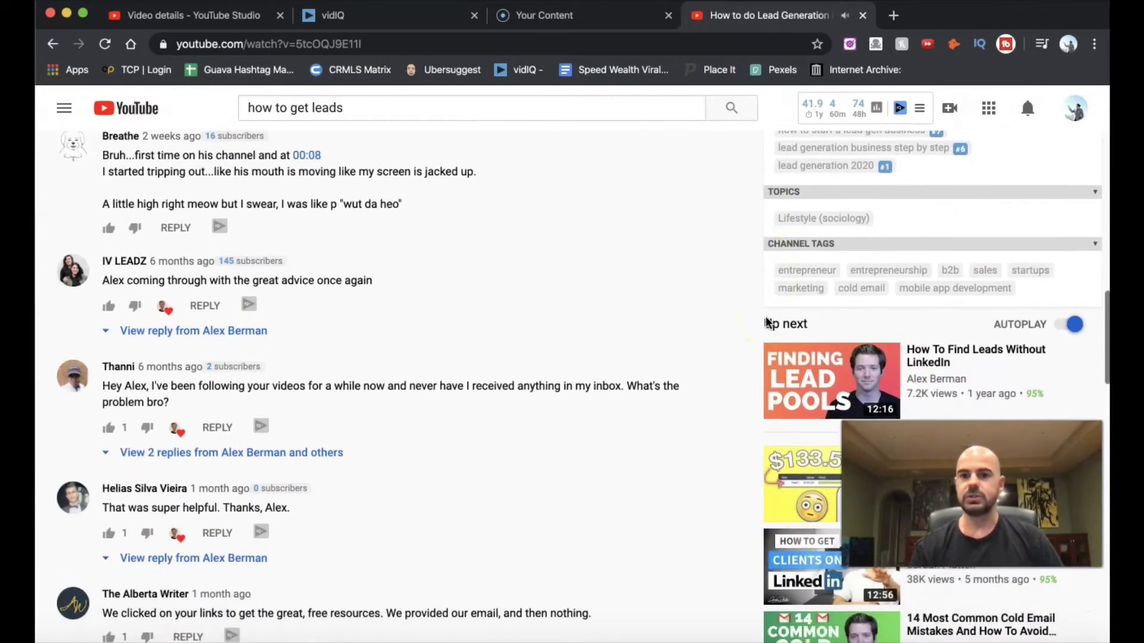
scroll(767, 322, "down", 2)
scroll(767, 243, "up", 6)
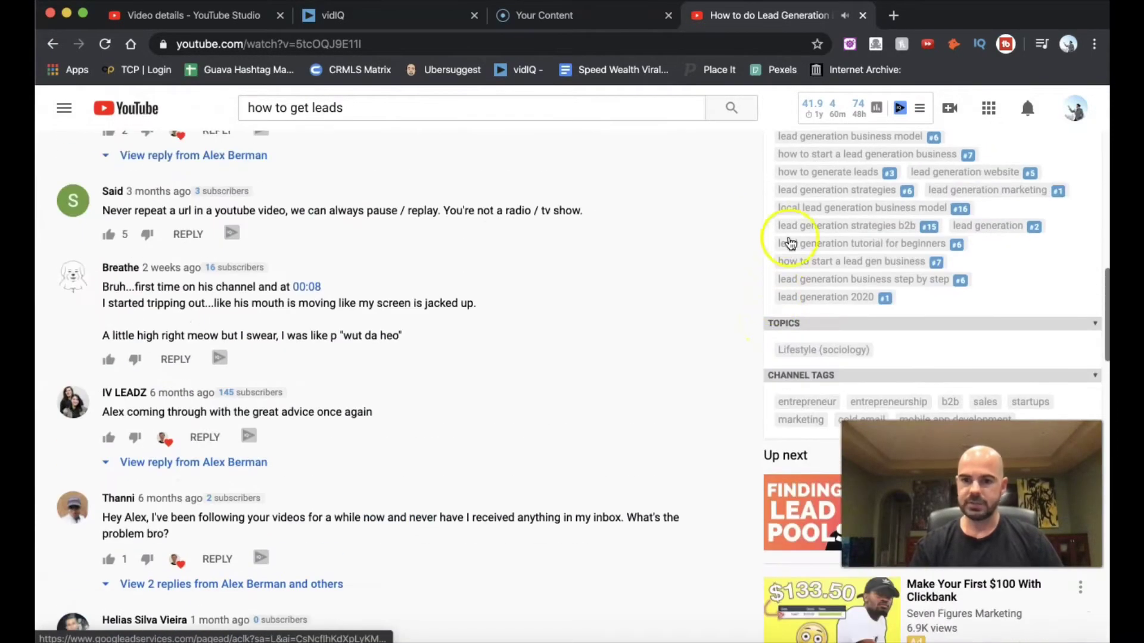
scroll(762, 255, "up", 10)
scroll(761, 255, "up", 10)
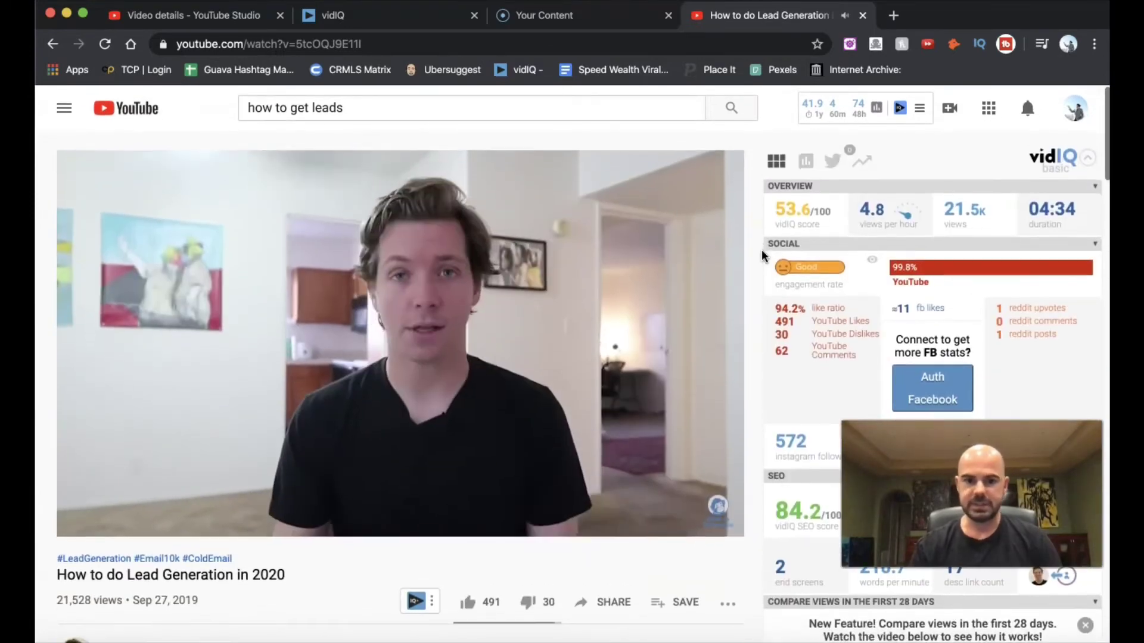
scroll(754, 247, "down", 3)
scroll(754, 242, "down", 12)
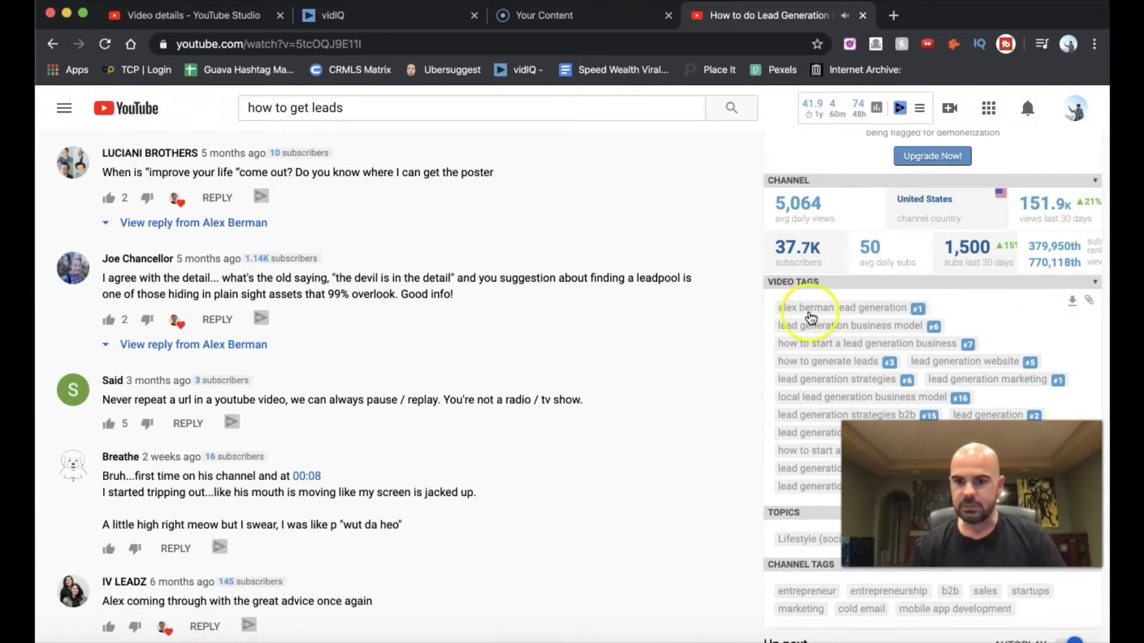
scroll(761, 299, "up", 10)
scroll(761, 298, "up", 5)
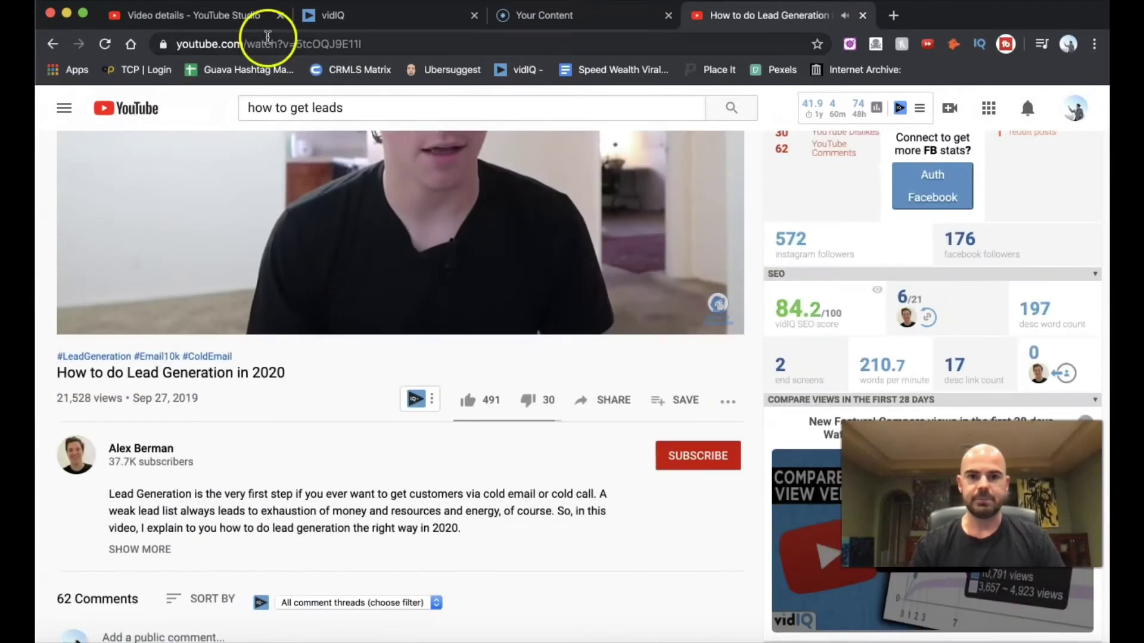
Step: Return to the channel's video list in YouTube Studio and permanently delete the duplicate 1080p upload
left_click(225, 18)
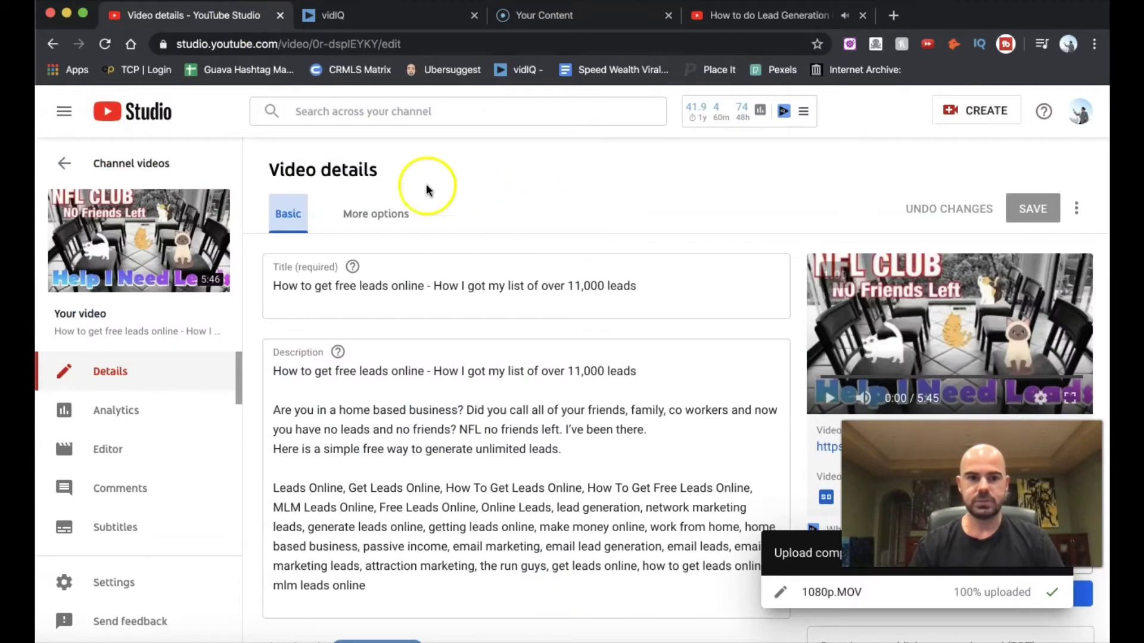
left_click(138, 163)
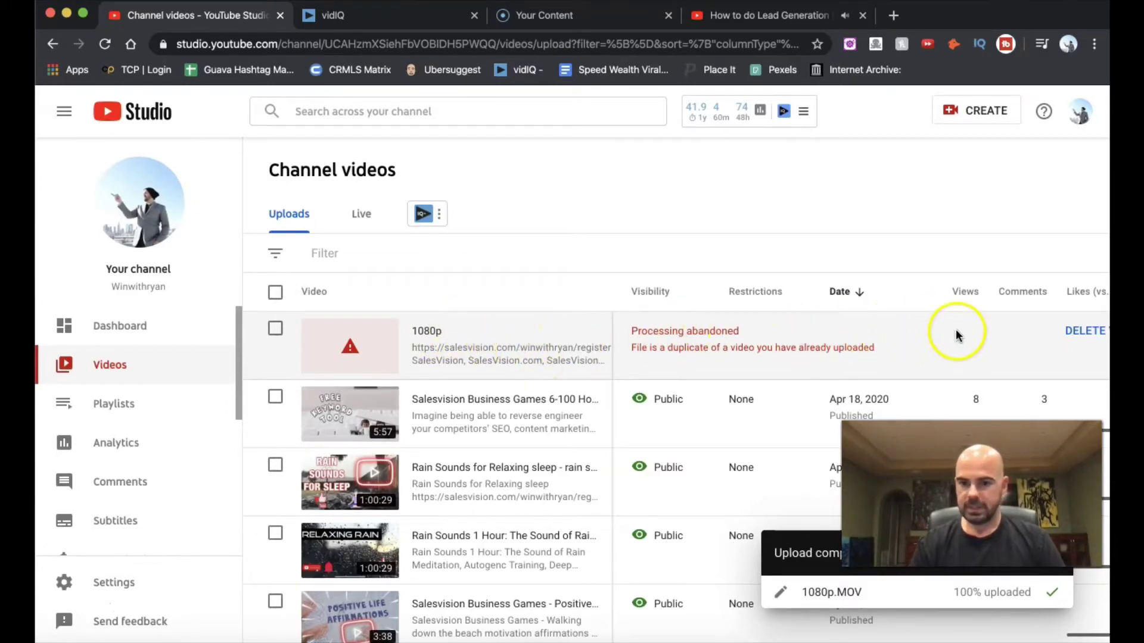
left_click(1084, 332)
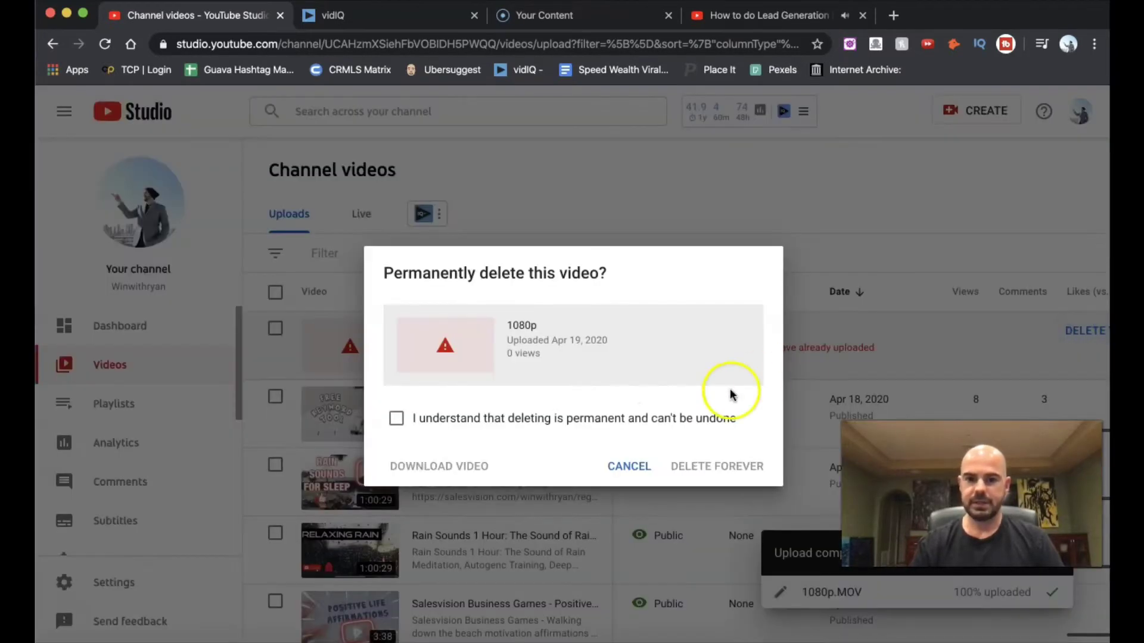
left_click(397, 419)
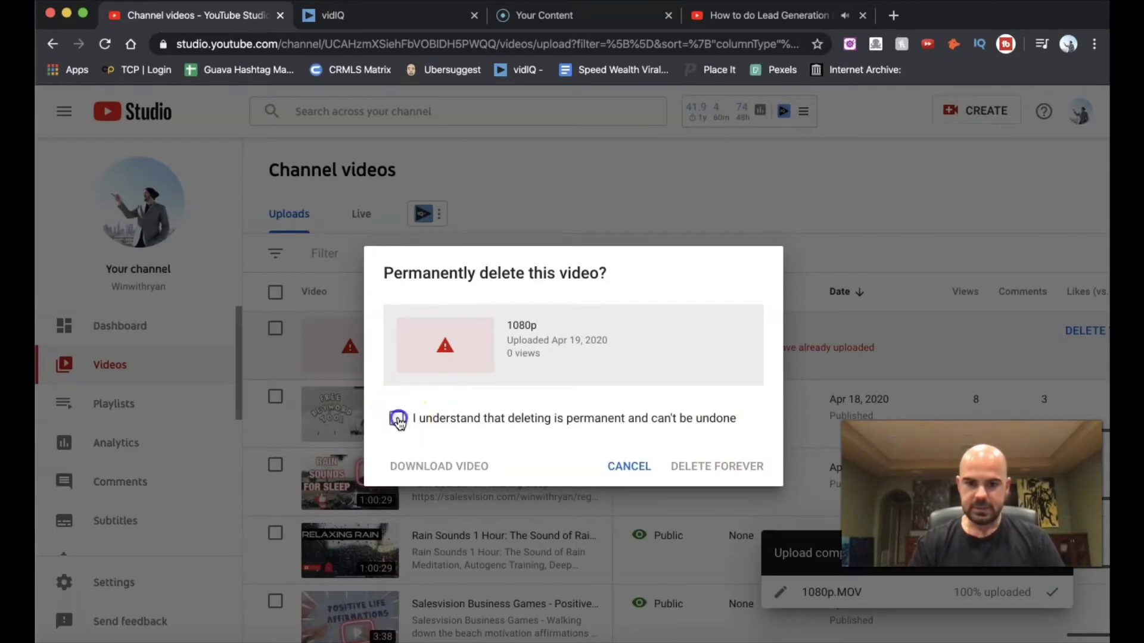
left_click(715, 466)
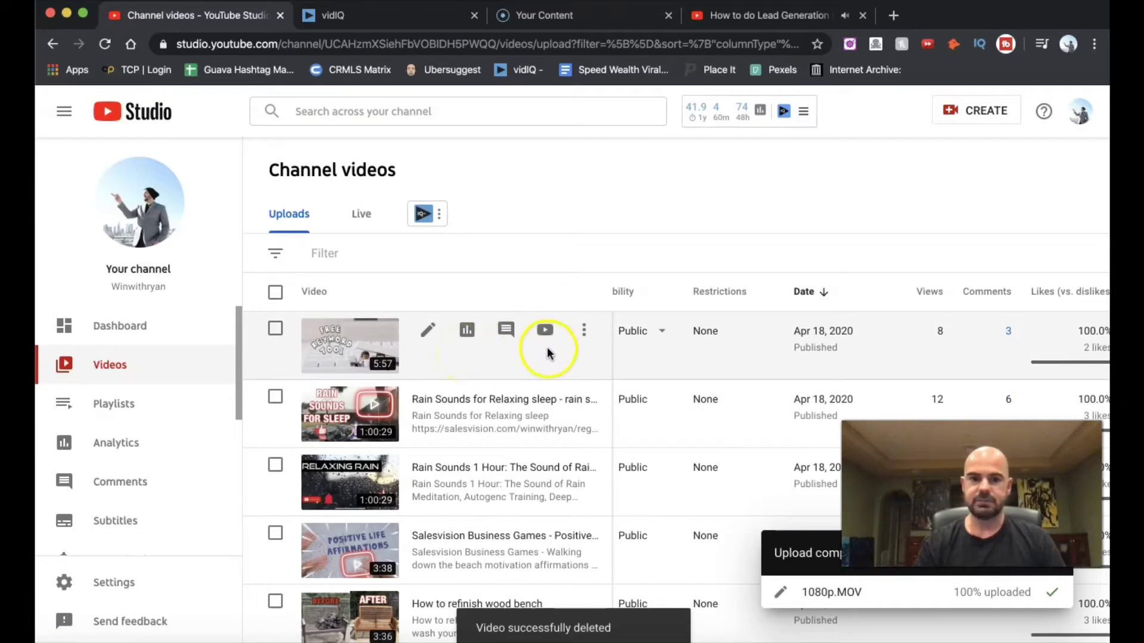
Step: Open the details of "Salesvision Business Games 6-100 How to find keywords for free" and review its title, description and keywords
left_click(423, 332)
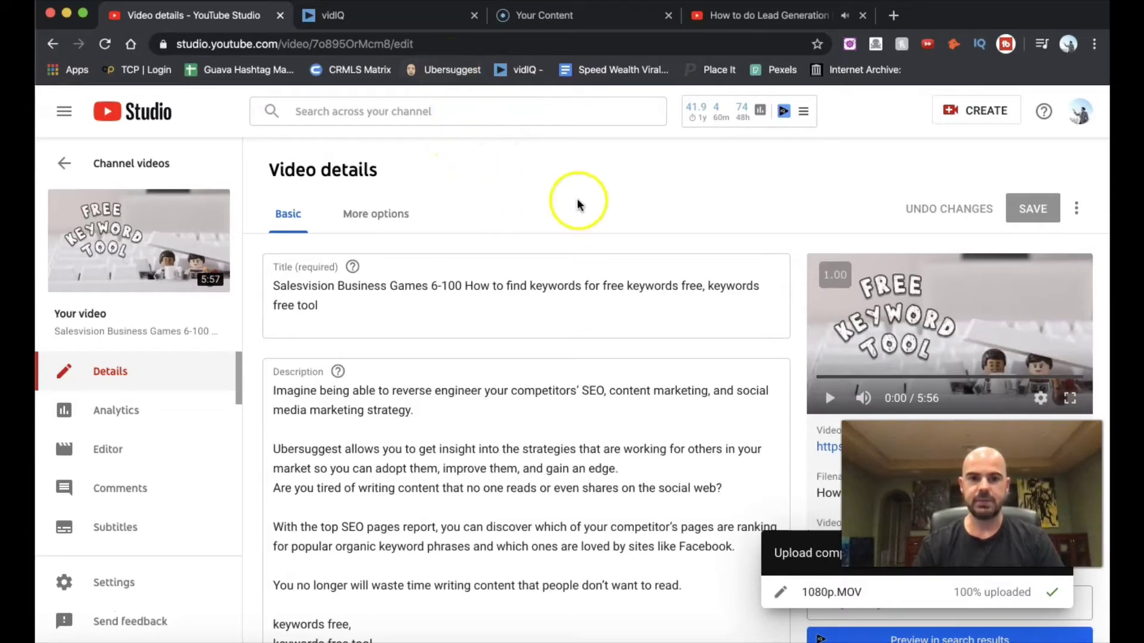
scroll(644, 209, "down", 1)
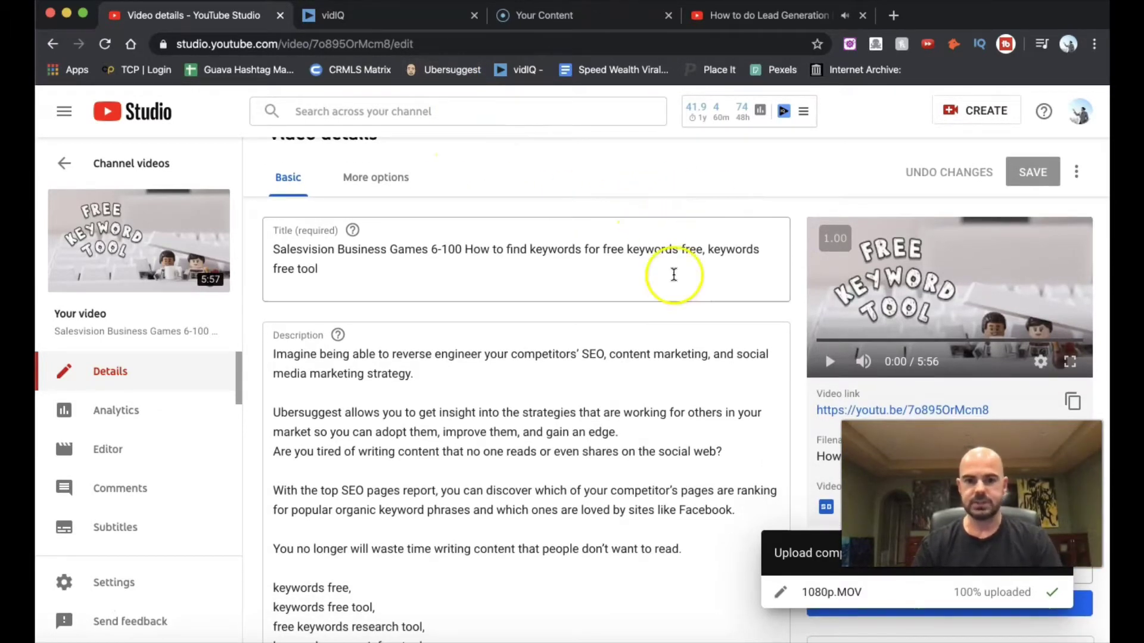
scroll(467, 248, "down", 2)
scroll(501, 322, "down", 3)
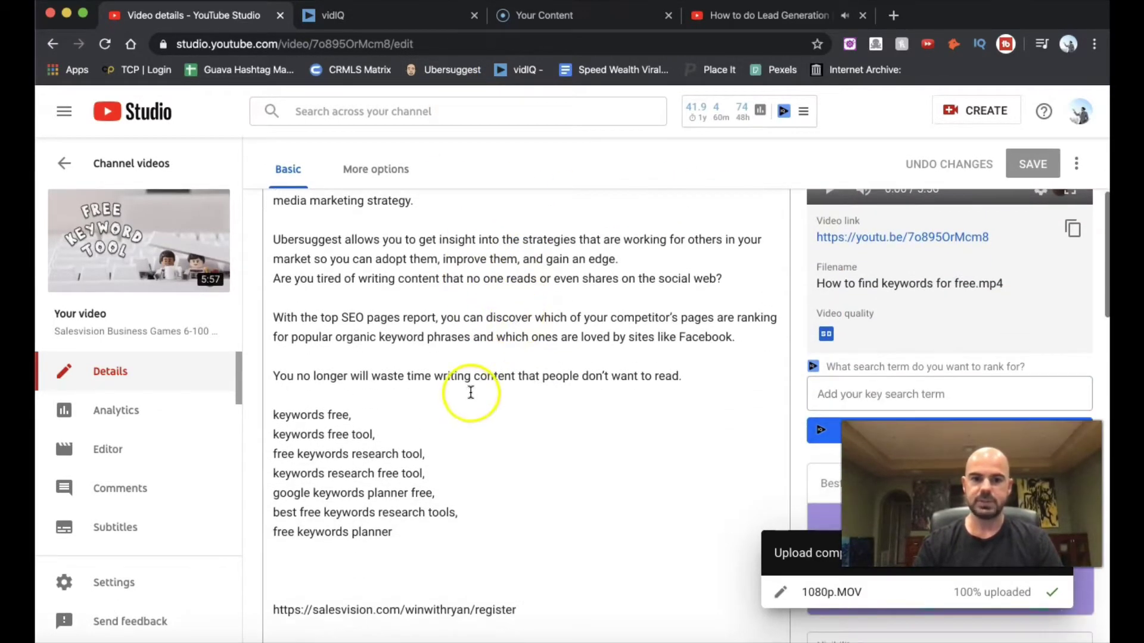
scroll(476, 375, "down", 3)
scroll(552, 304, "up", 6)
scroll(551, 305, "down", 2)
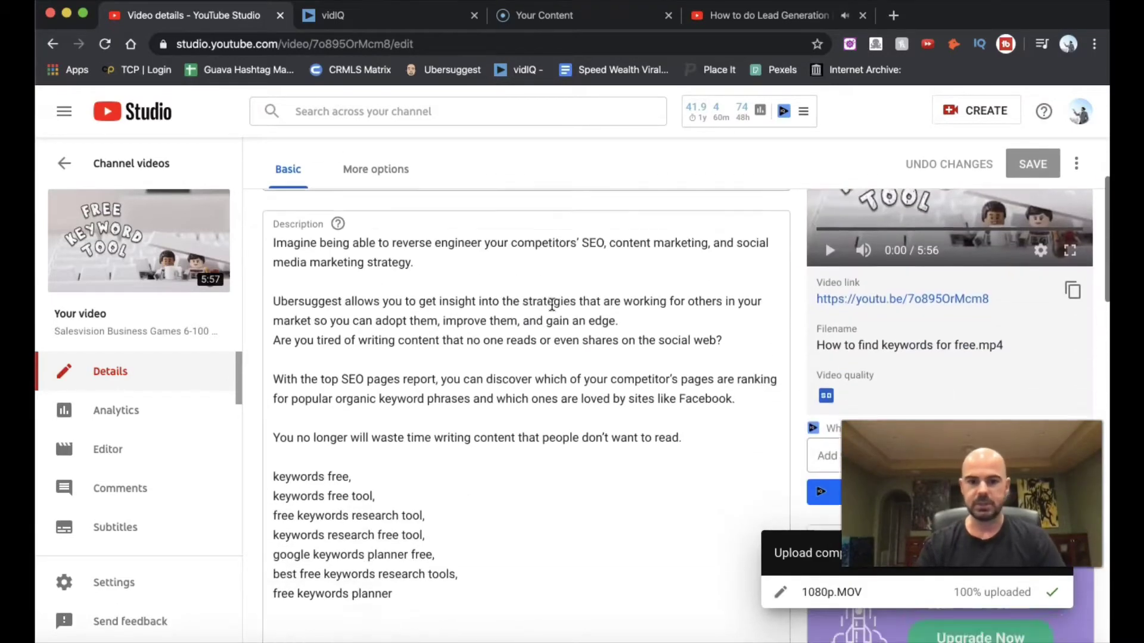
scroll(658, 350, "down", 10)
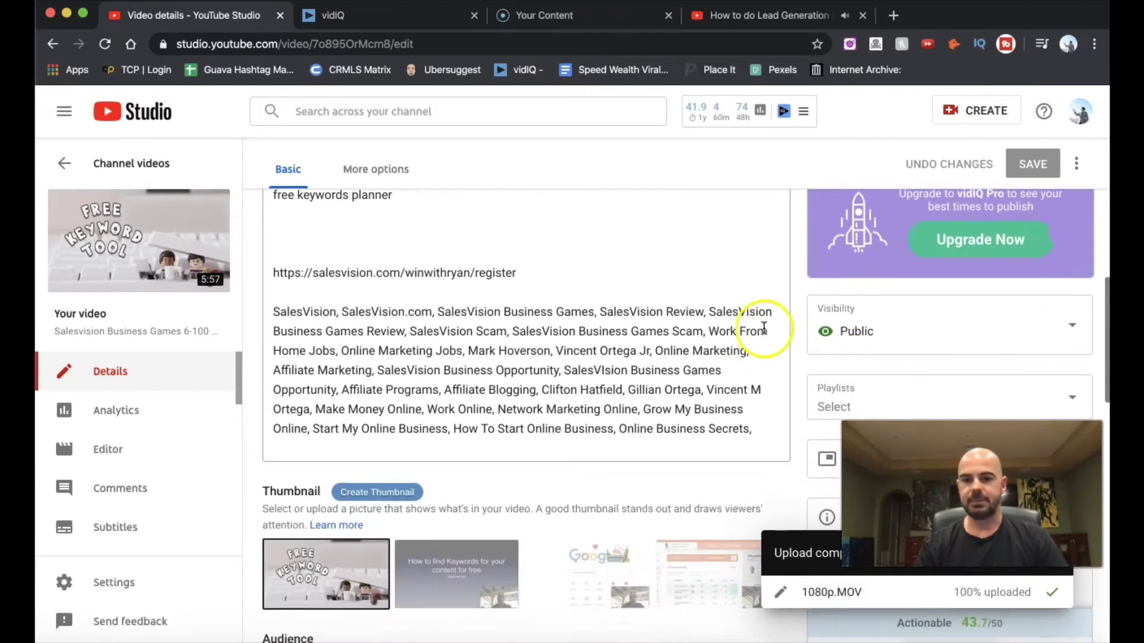
Step: Examine the video's thumbnail and audience settings and its vidIQ SEO score breakdown
scroll(793, 335, "down", 6)
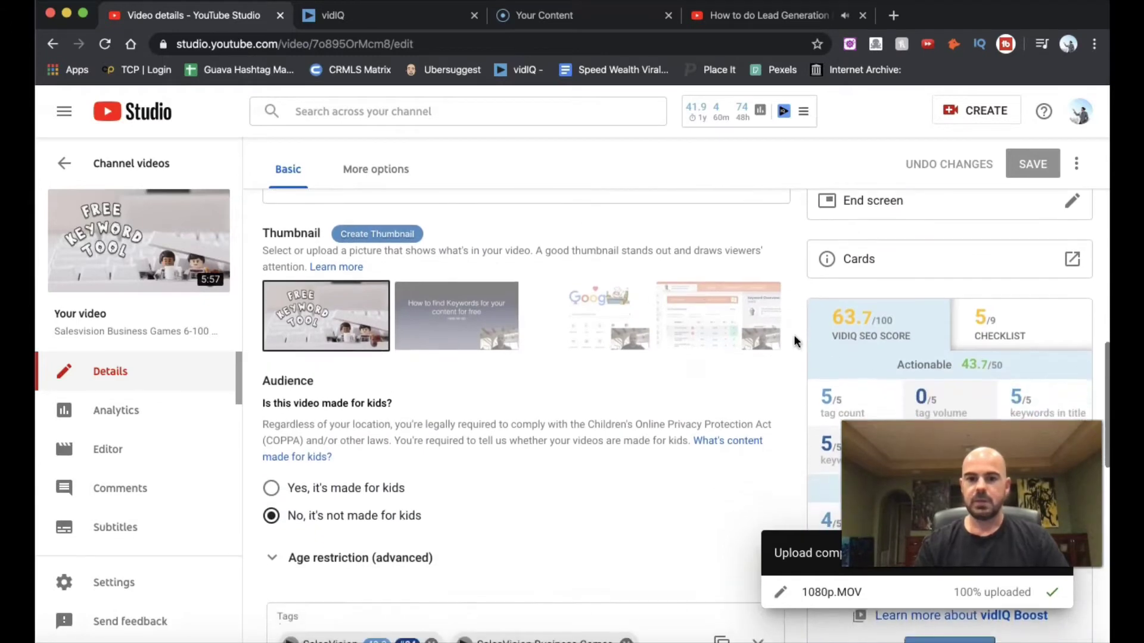
scroll(794, 335, "down", 2)
scroll(793, 335, "up", 3)
scroll(794, 335, "down", 2)
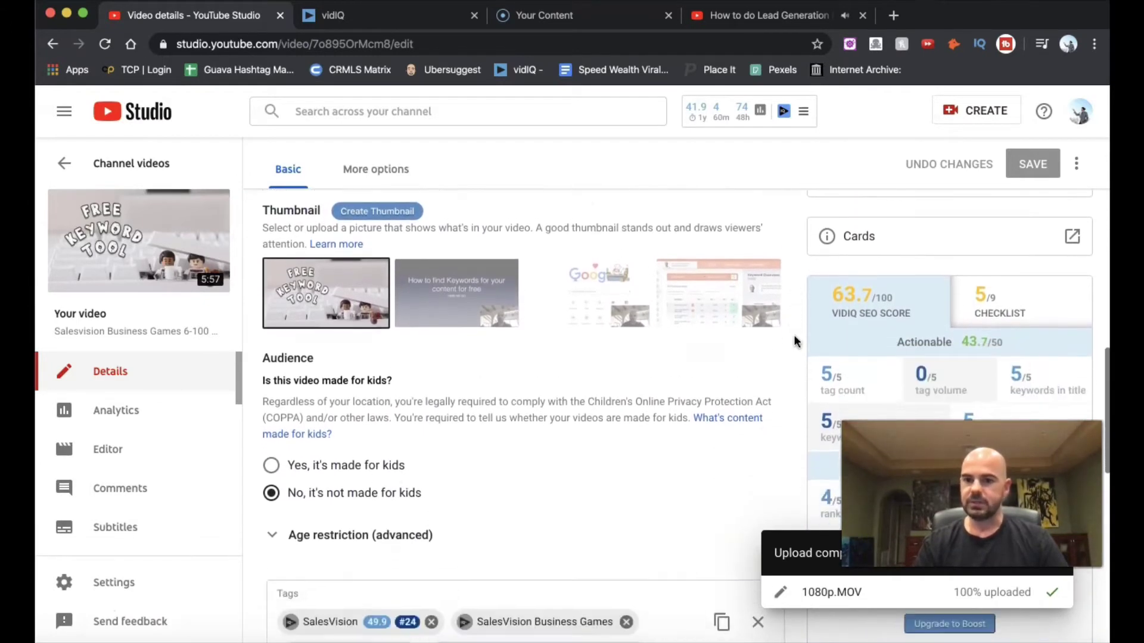
scroll(793, 341, "down", 1)
left_click(849, 270)
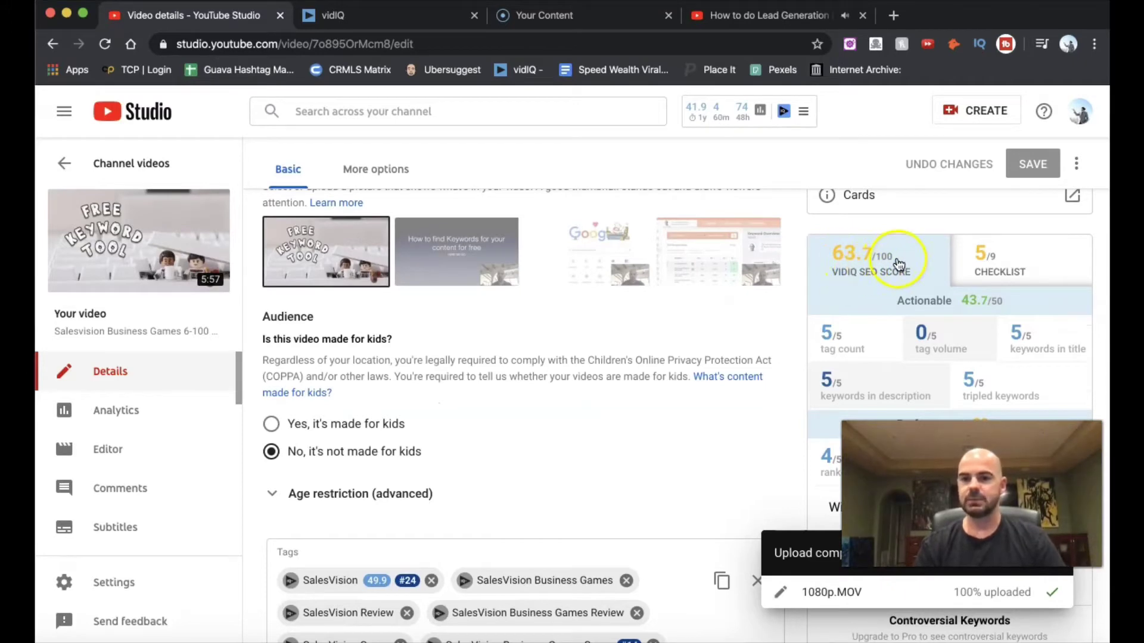
Step: Show the vidIQ checklist for the video and read through its optimization items, from cards to comment replies
left_click(1005, 267)
scroll(985, 298, "down", 1)
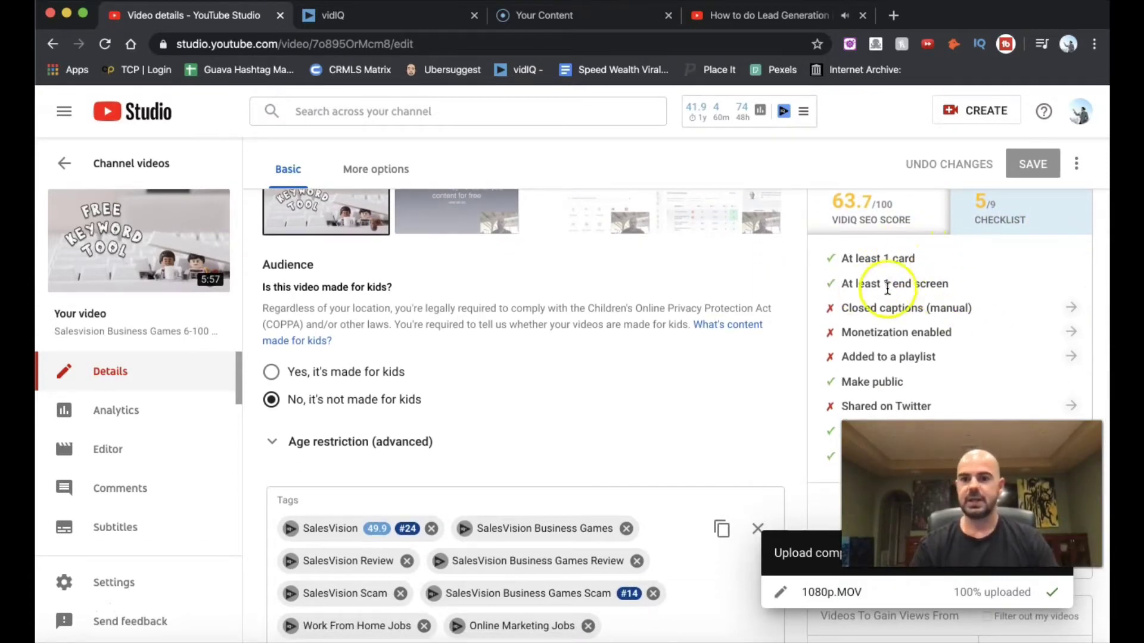
scroll(912, 286, "down", 1)
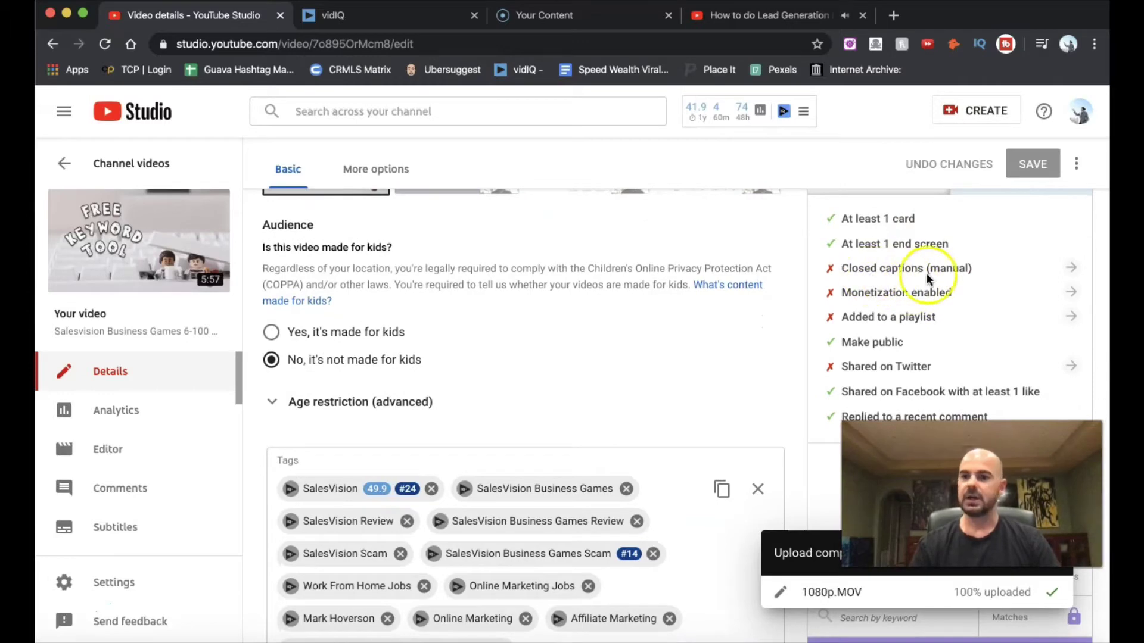
scroll(917, 262, "down", 2)
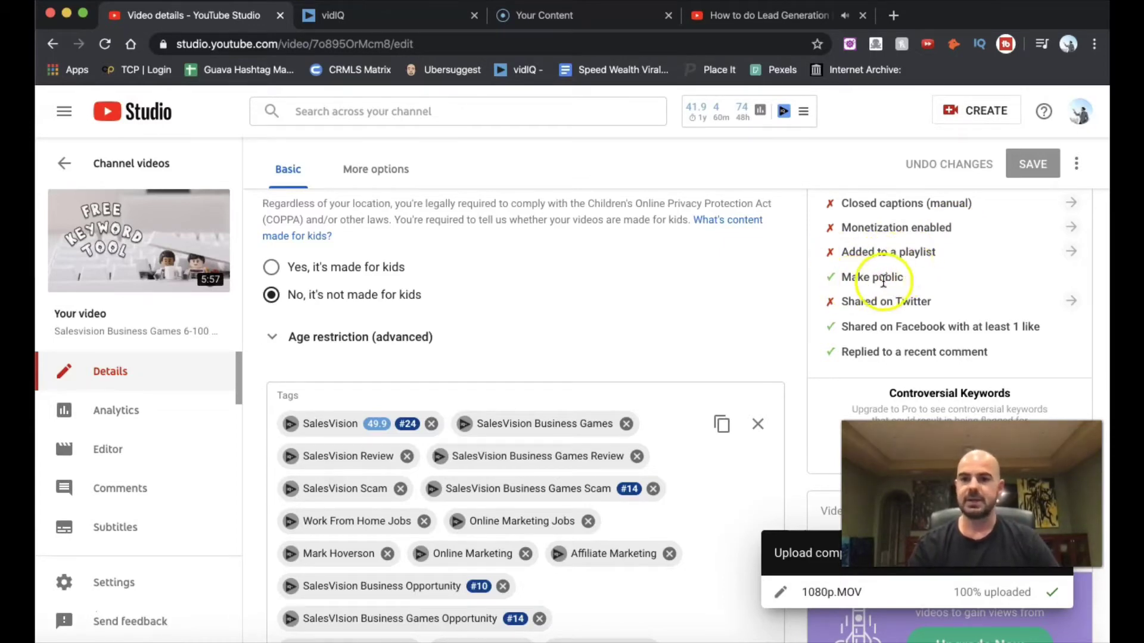
scroll(822, 280, "down", 1)
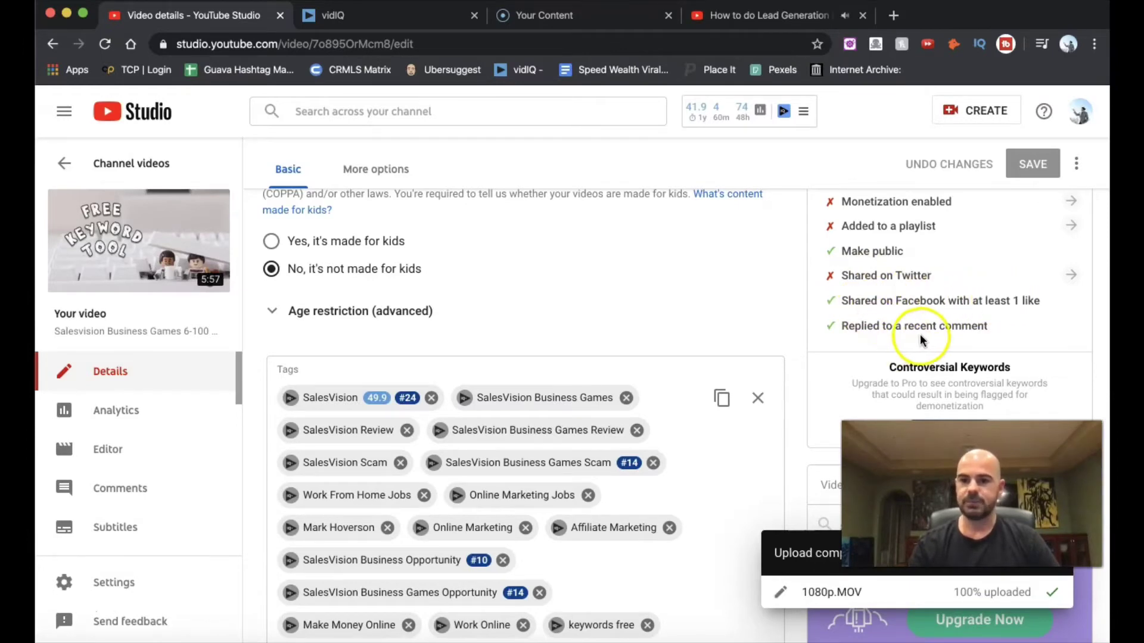
scroll(816, 284, "up", 5)
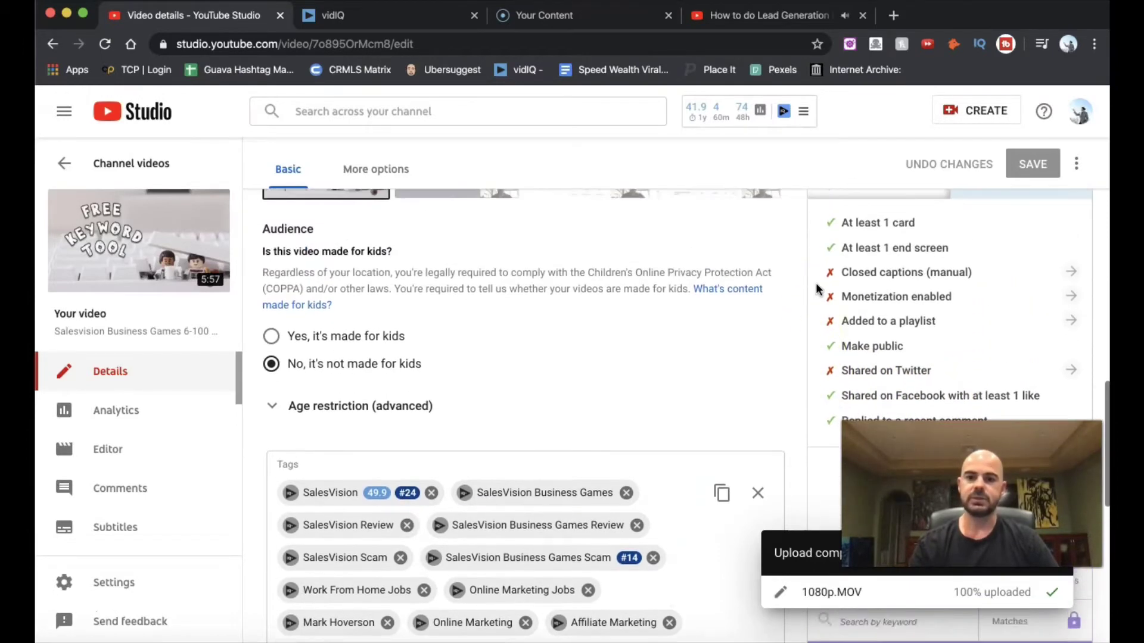
Step: Review the video's existing tags and vidIQ's recommended tags, ending with the cursor in the tags field
scroll(806, 298, "down", 10)
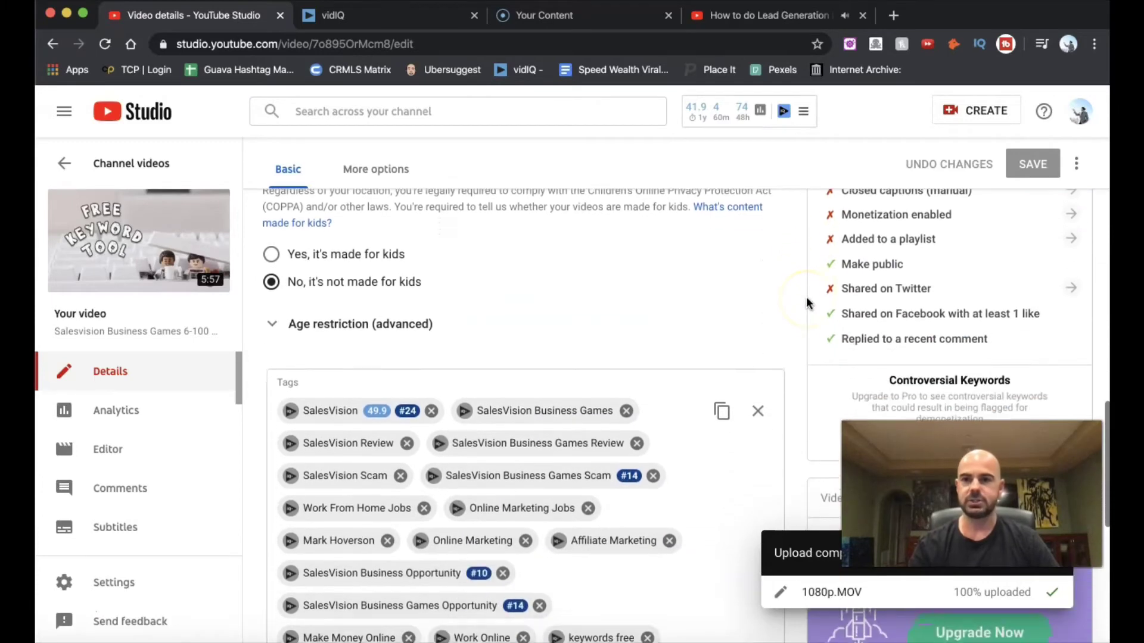
scroll(806, 298, "down", 3)
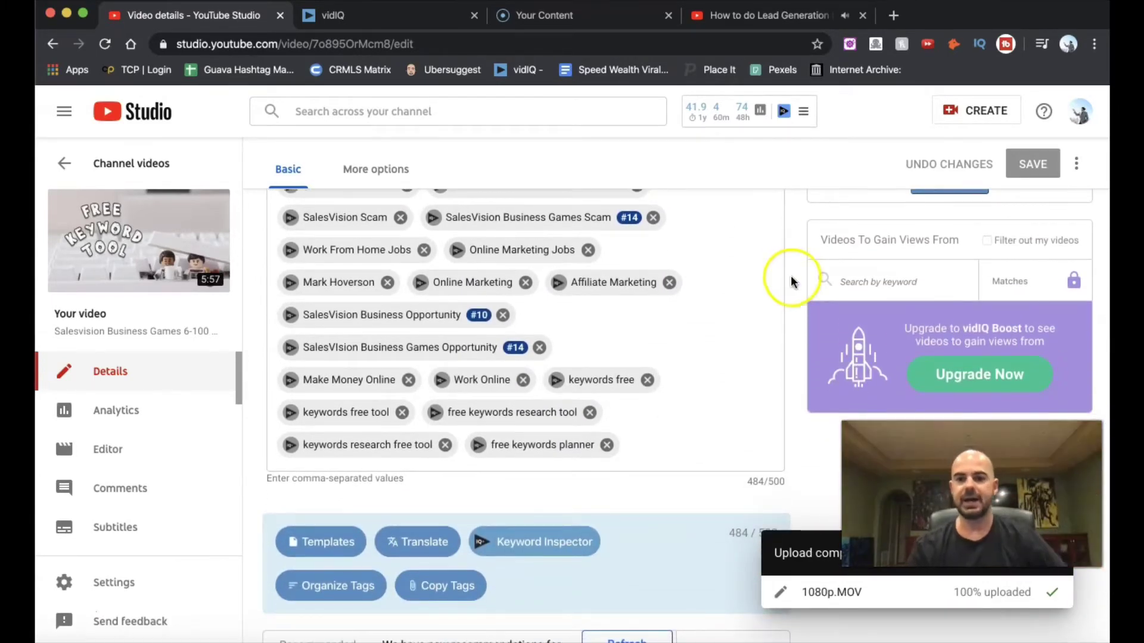
scroll(791, 276, "down", 6)
scroll(791, 278, "up", 10)
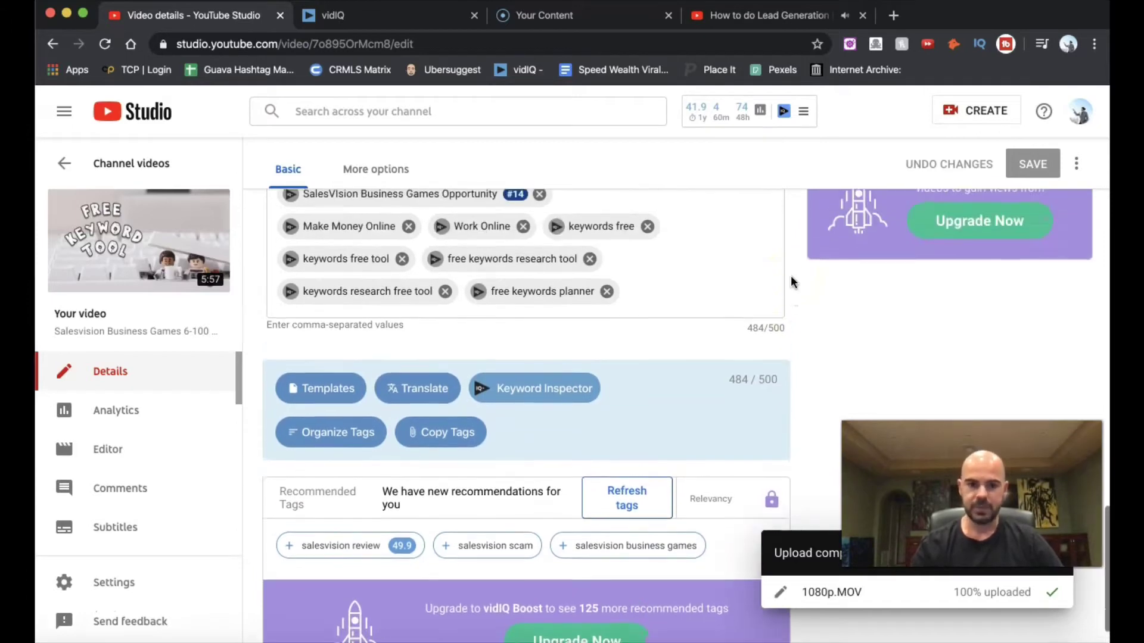
scroll(791, 276, "up", 1)
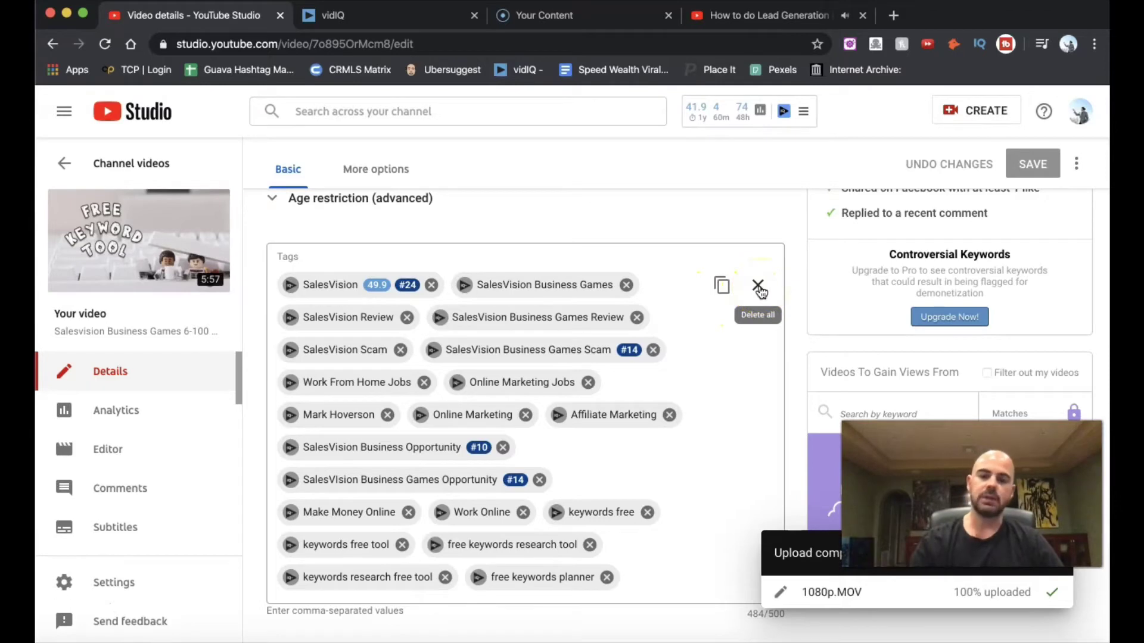
scroll(724, 364, "down", 3)
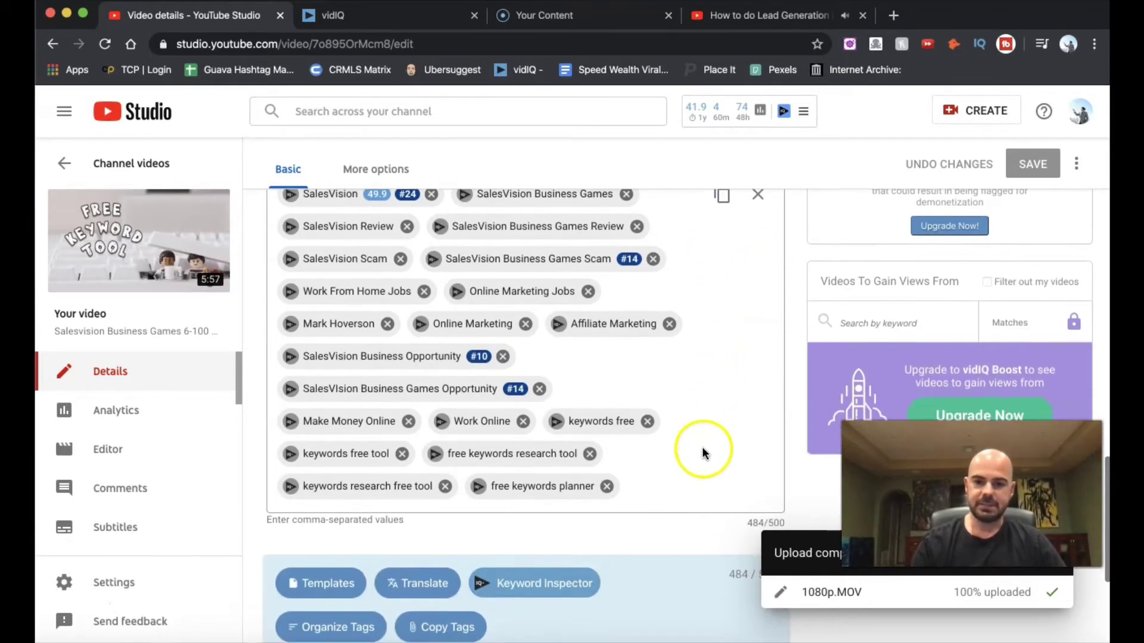
left_click(687, 483)
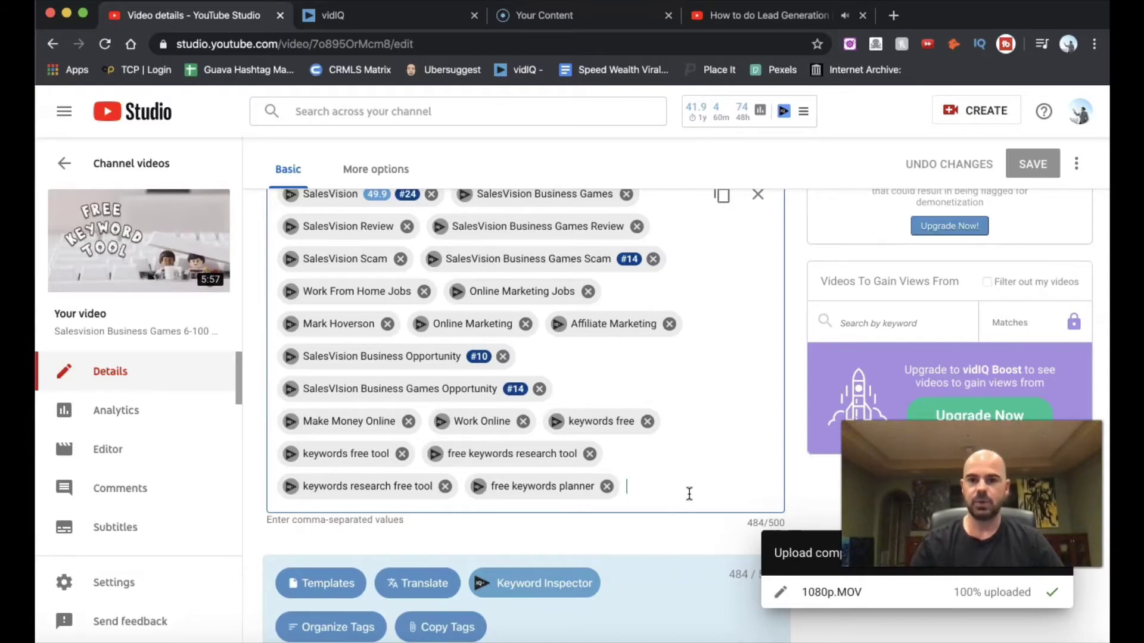
Step: Switch to the competing "How to do Lead Generation in 2020" video and copy its full list of video tags
left_click(764, 18)
mouse_move(1023, 304)
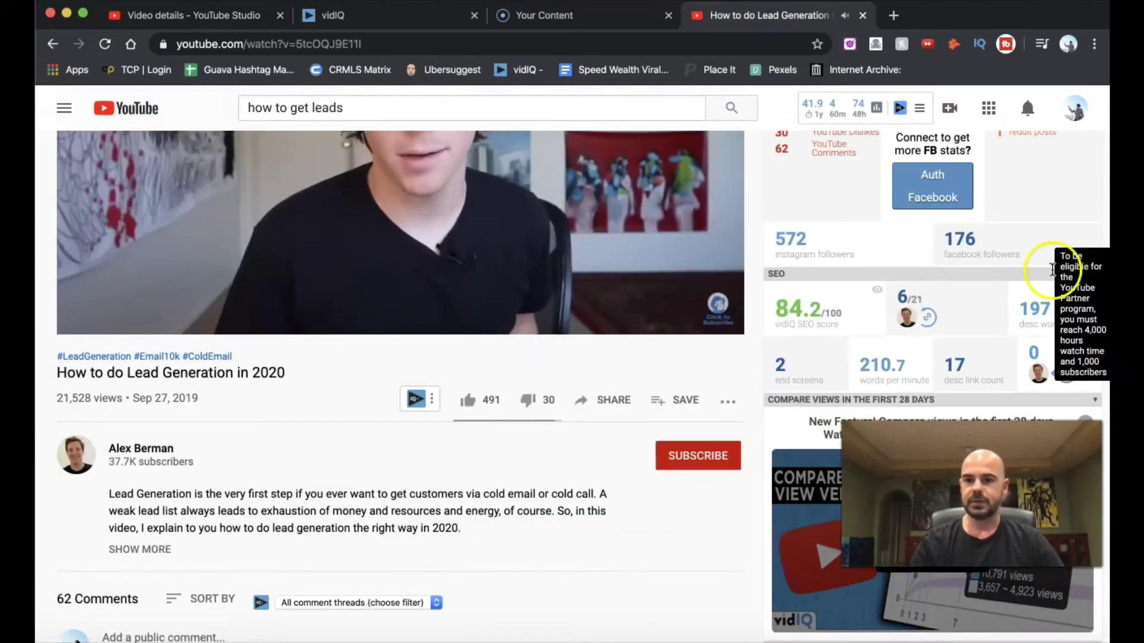
scroll(1024, 304, "down", 15)
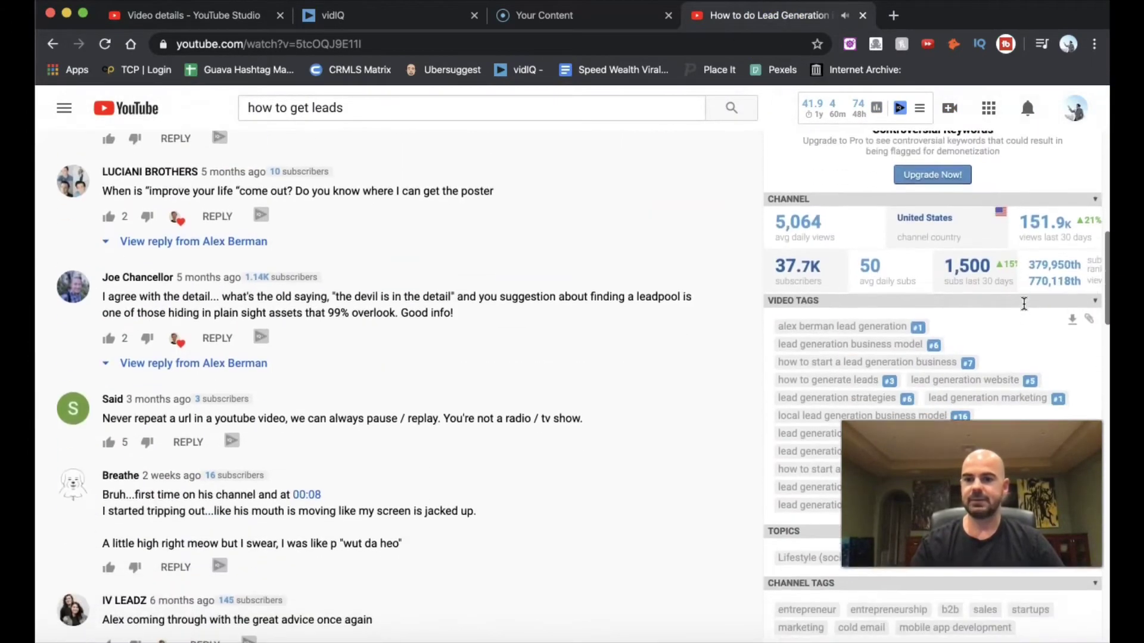
left_click(1089, 248)
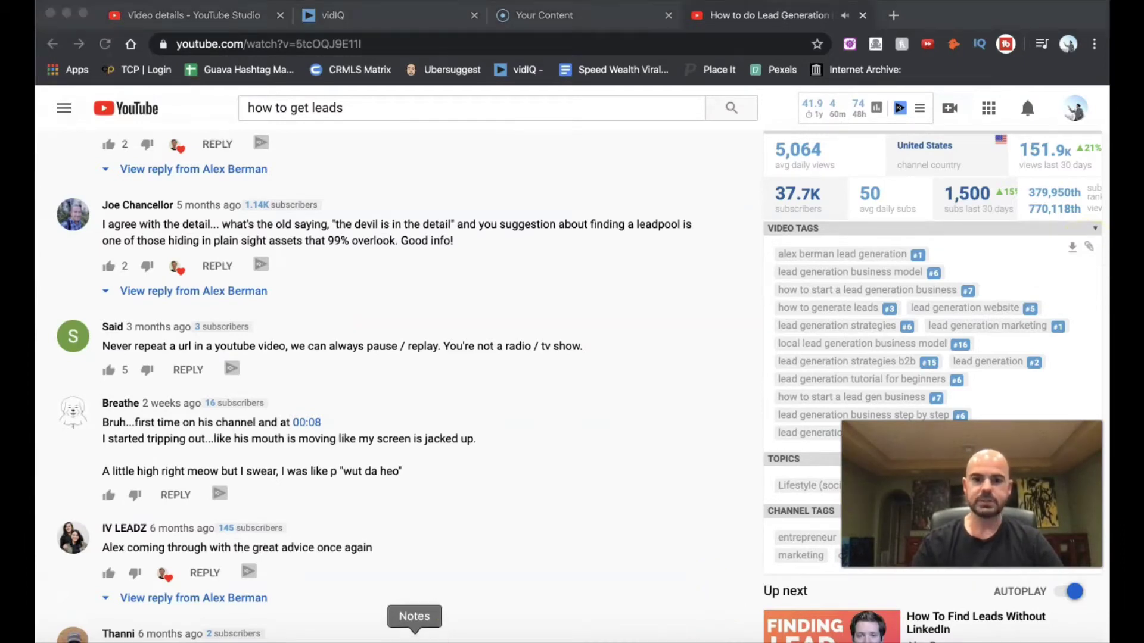
Step: In the Notes app, paste the copied lead generation tags into a new note and close the window
left_click(414, 640)
scroll(485, 357, "down", 5)
scroll(435, 217, "up", 2)
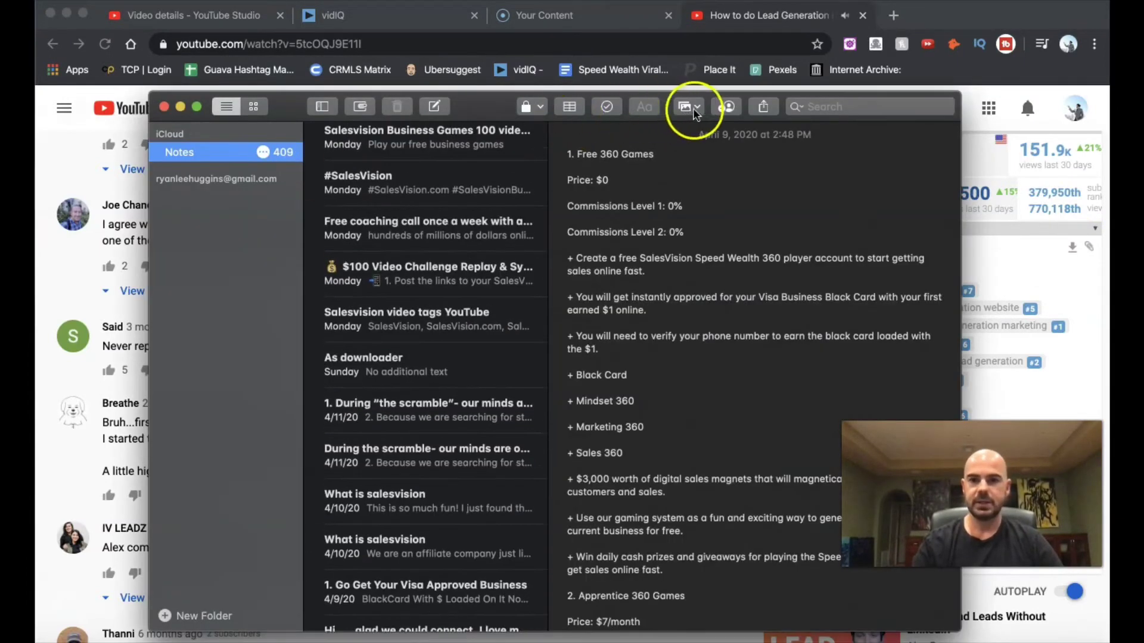
left_click(437, 107)
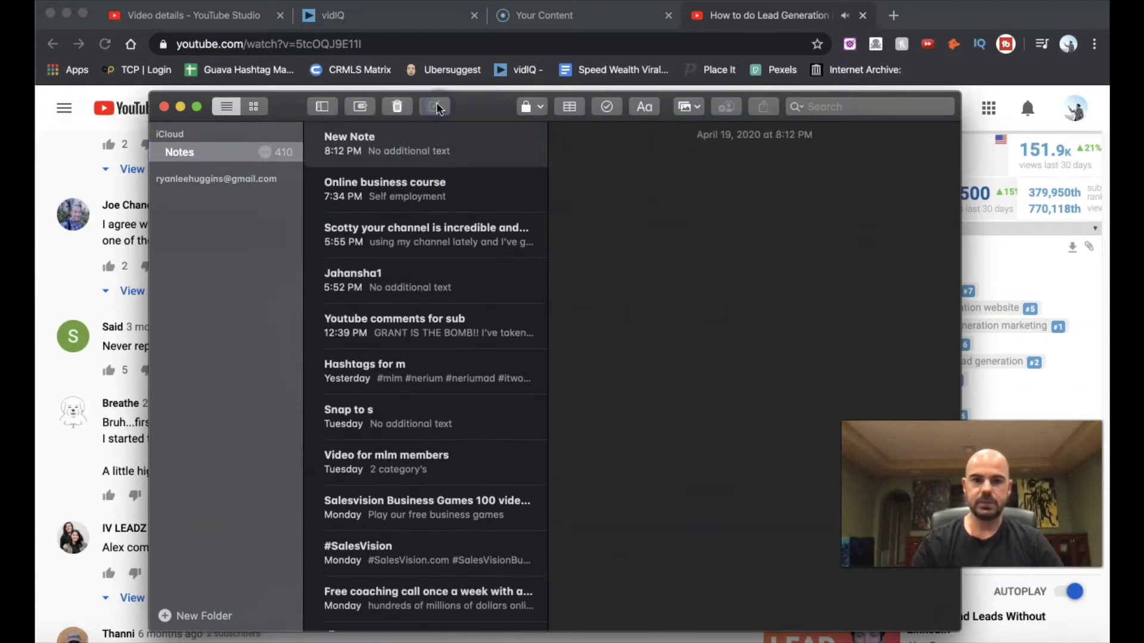
left_click(593, 188)
type("alex berman lead generation,lead generation business model,how to start a lead generation business,how to generate leads,lead generation website,lead generation strategies,lead generation marketing,local lead generation business model,lead generation strategies b2b,lead generation,lead generation tutorial for beginners,how to start a lead gen business,lead generation business step by step,lead generation 2020")
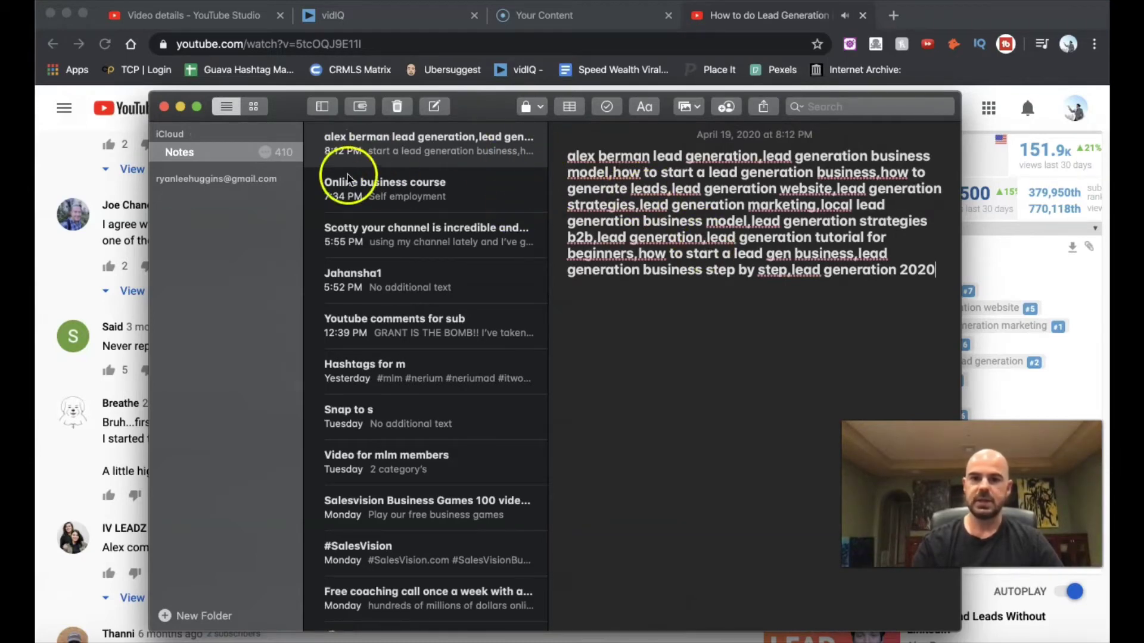
left_click(164, 109)
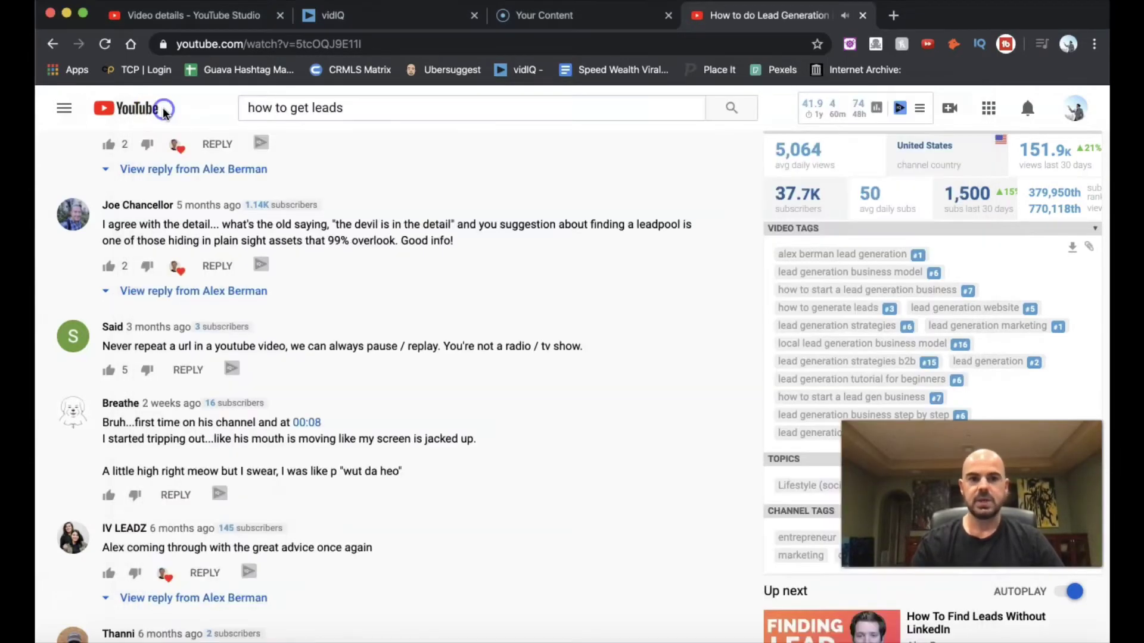
Step: Return to the own video's details in YouTube Studio and examine its current tags, vidIQ tag tools and recommended tags
scroll(624, 289, "up", 2)
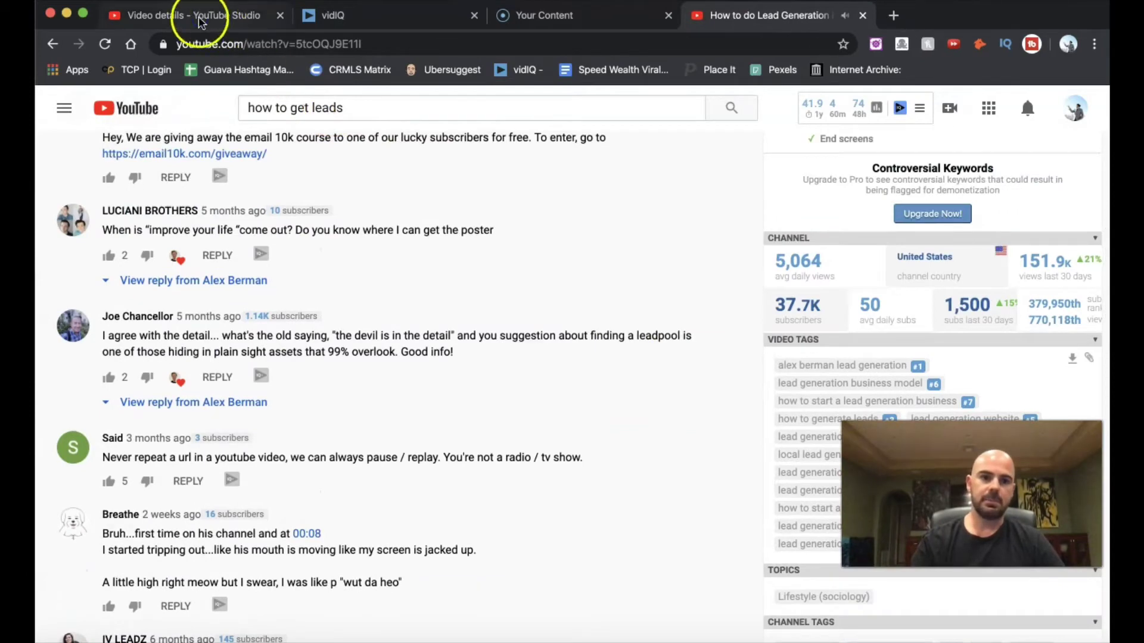
left_click(211, 15)
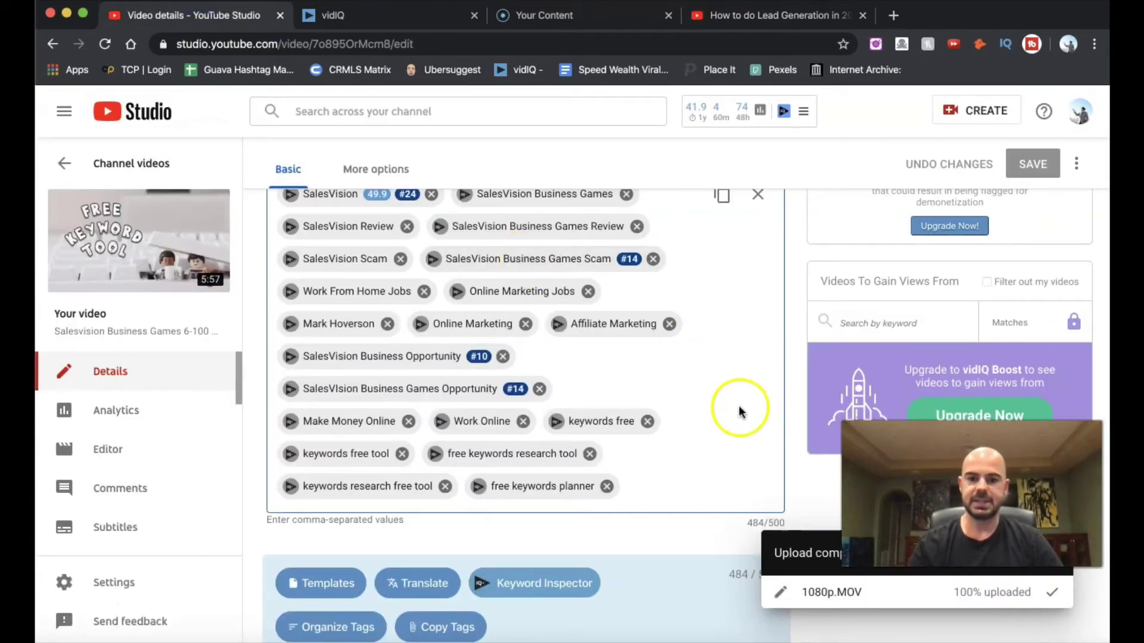
scroll(686, 410, "up", 5)
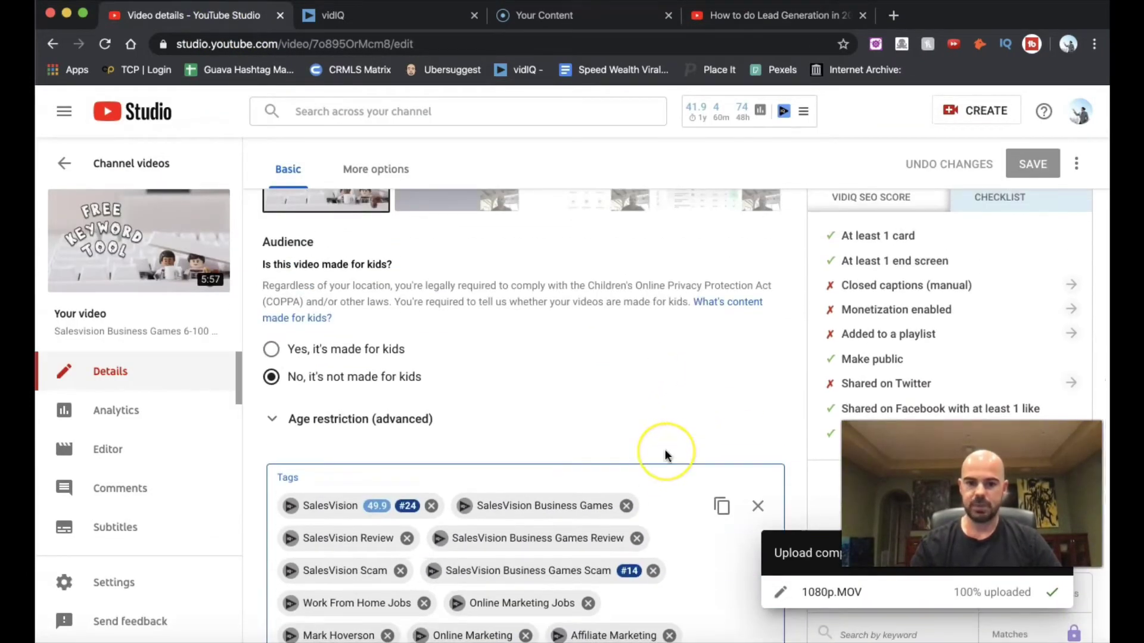
scroll(666, 453, "down", 2)
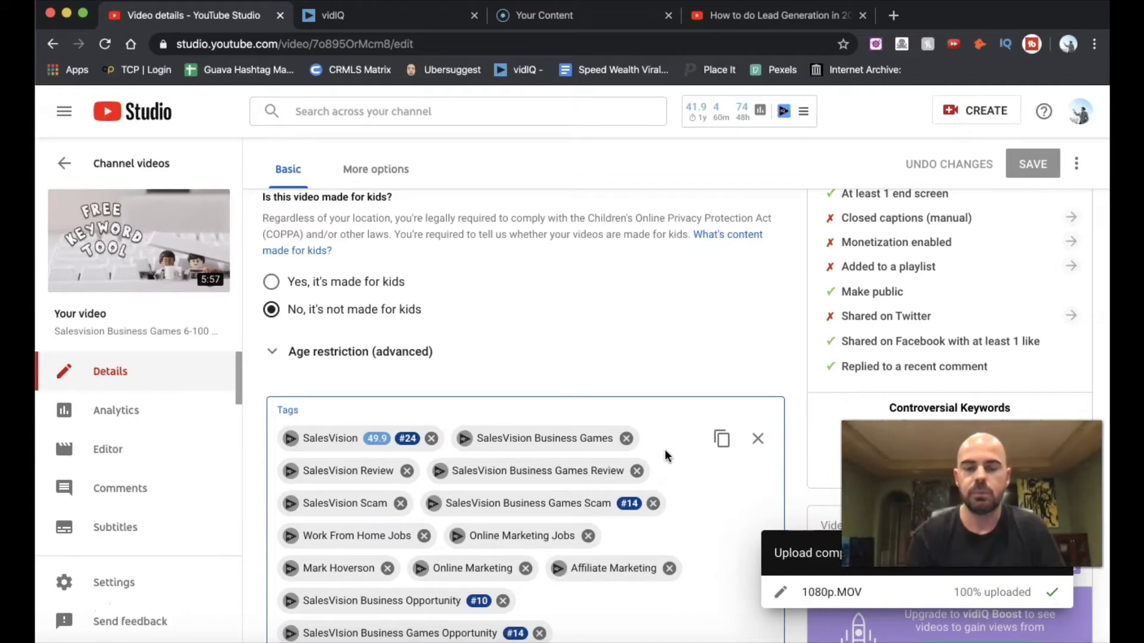
scroll(784, 375, "down", 4)
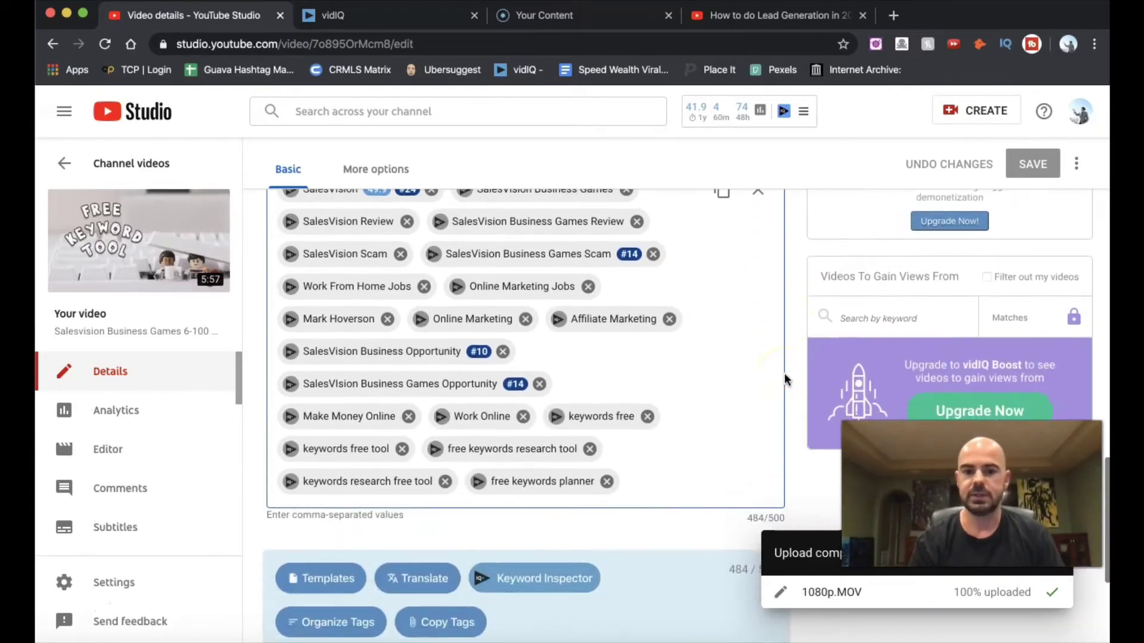
scroll(785, 374, "down", 2)
scroll(800, 354, "down", 3)
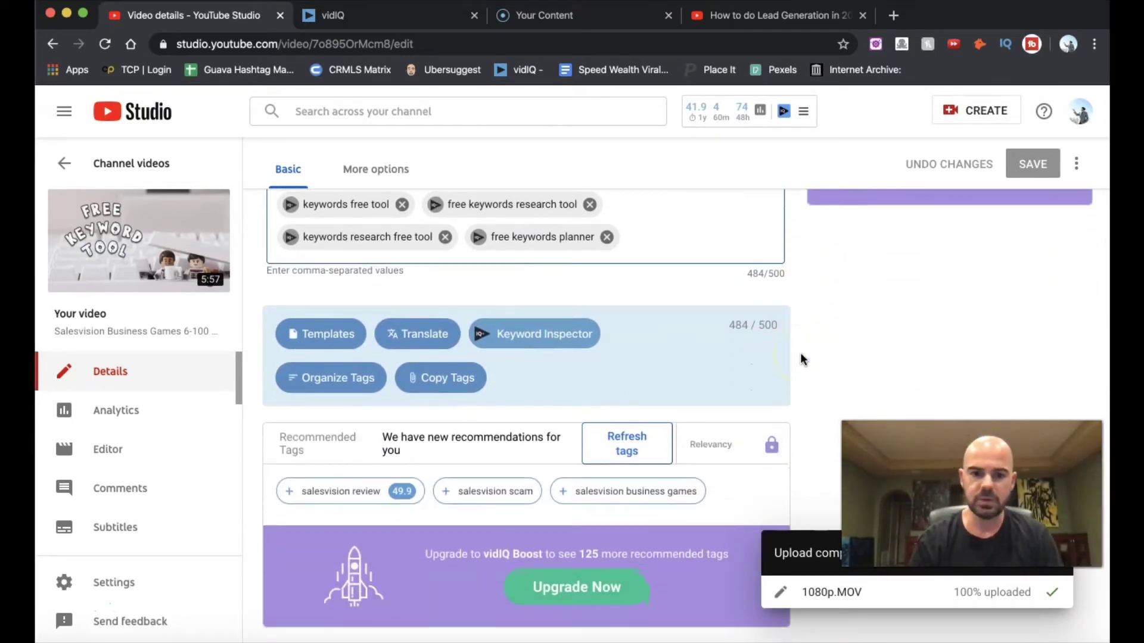
scroll(800, 355, "up", 6)
scroll(800, 355, "down", 6)
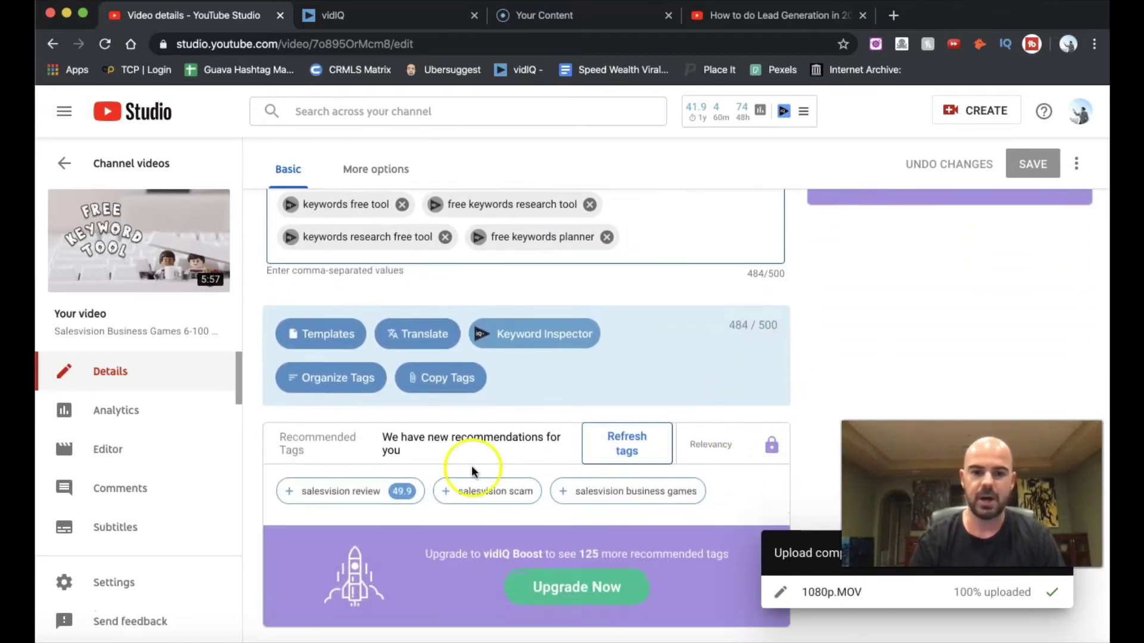
scroll(256, 417, "up", 1)
scroll(253, 410, "up", 1)
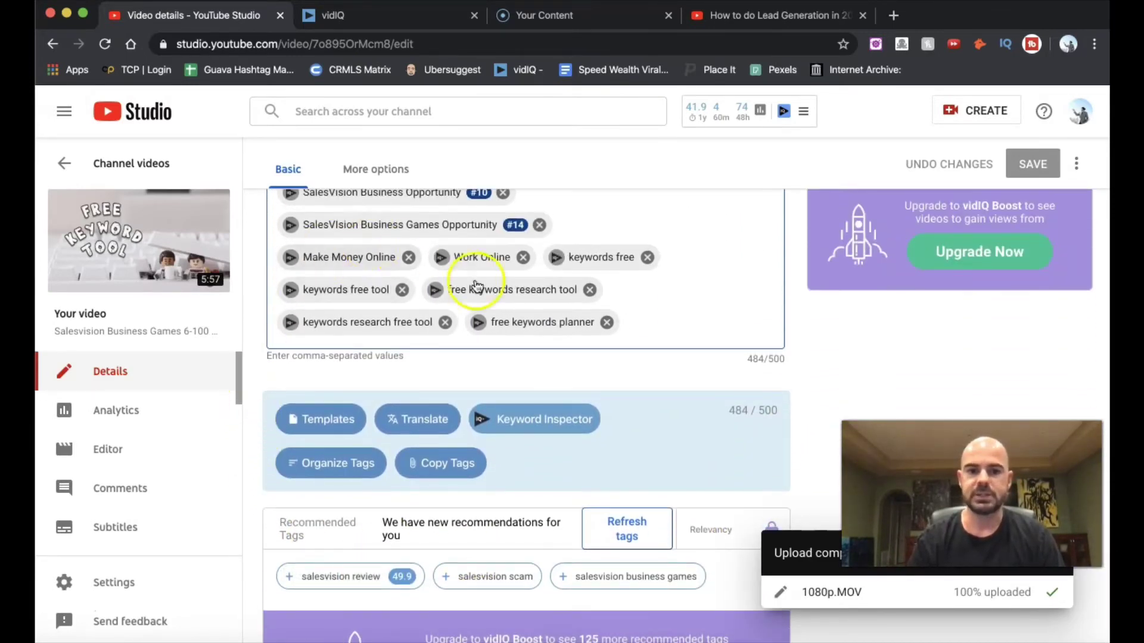
scroll(256, 362, "down", 2)
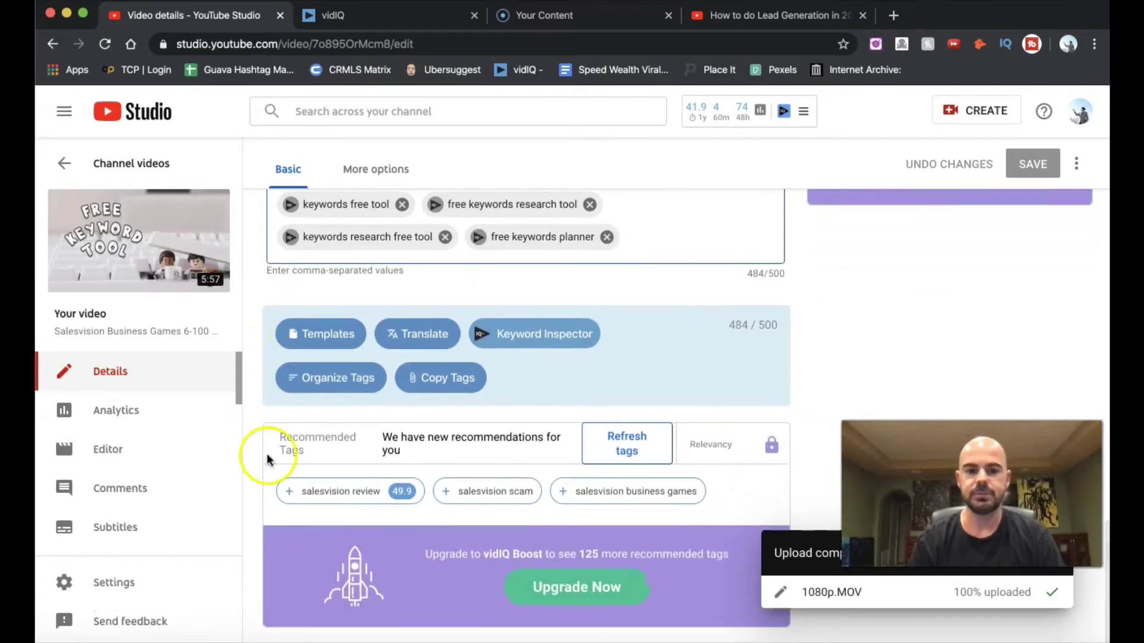
scroll(254, 460, "up", 6)
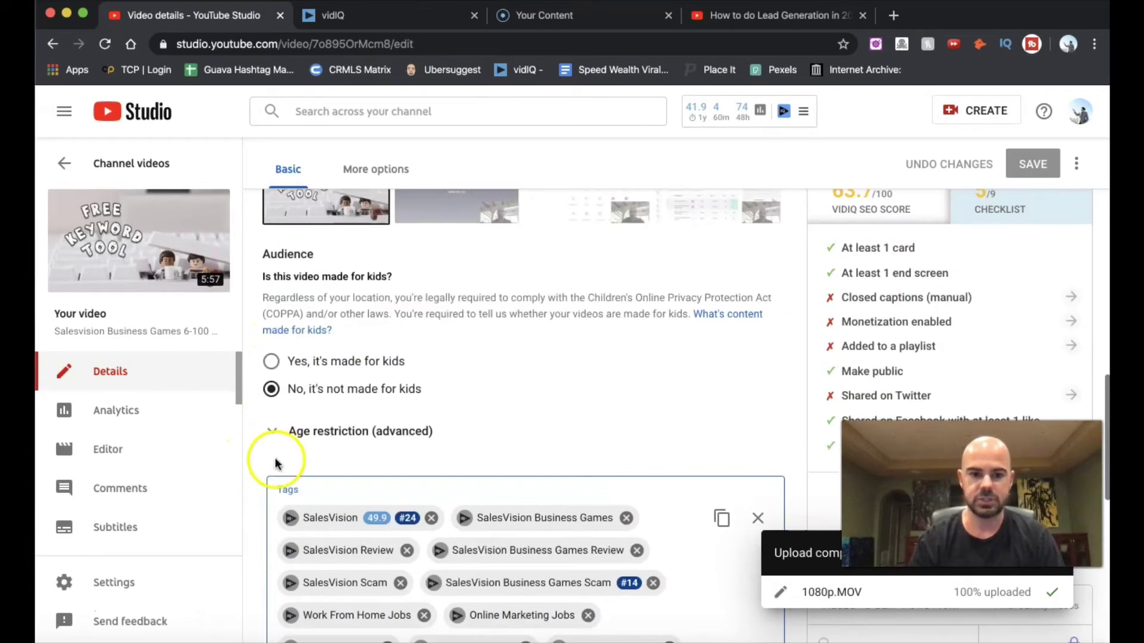
scroll(262, 458, "down", 2)
scroll(265, 456, "down", 2)
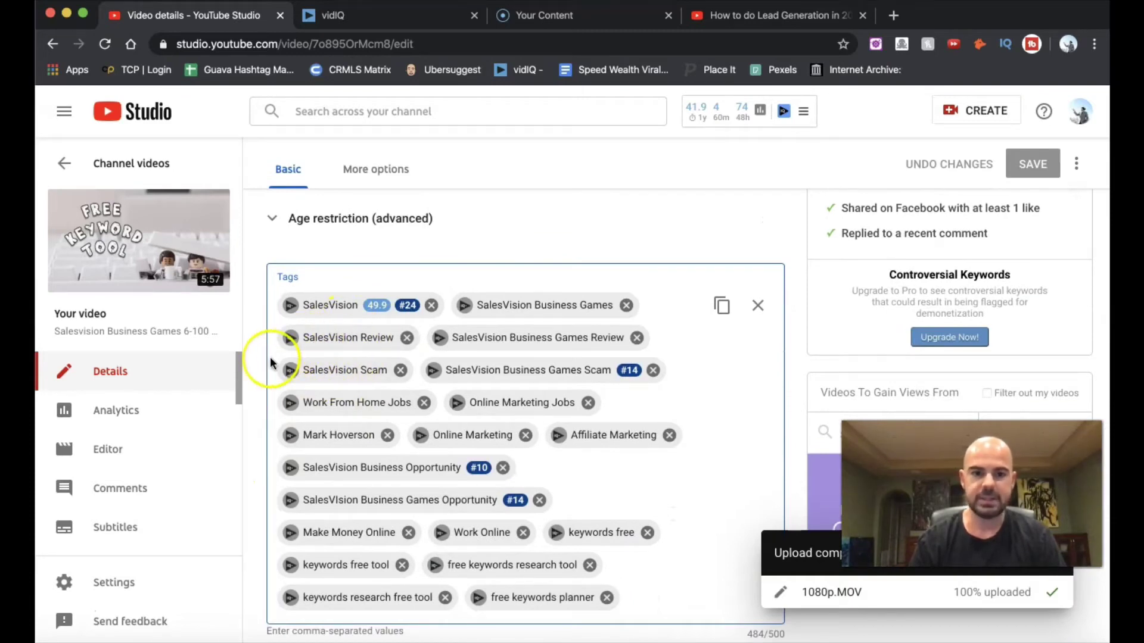
Step: Add the recommended tags "salesvision review", "salesvision scam" and "salesvision business games" to the video
scroll(271, 363, "down", 8)
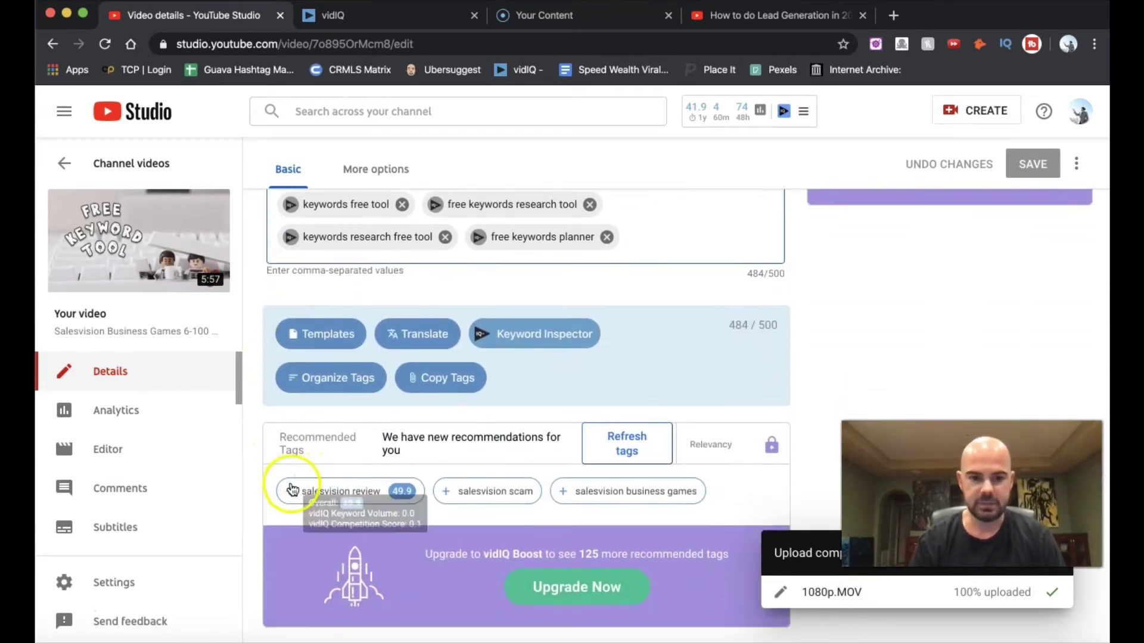
left_click(291, 491)
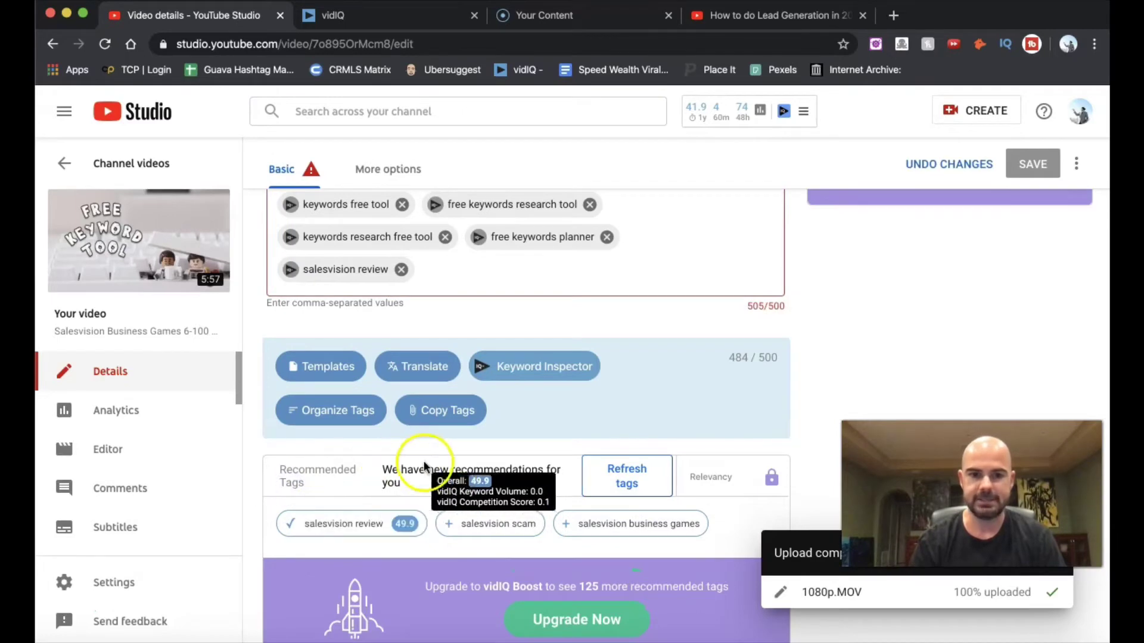
scroll(427, 324, "down", 1)
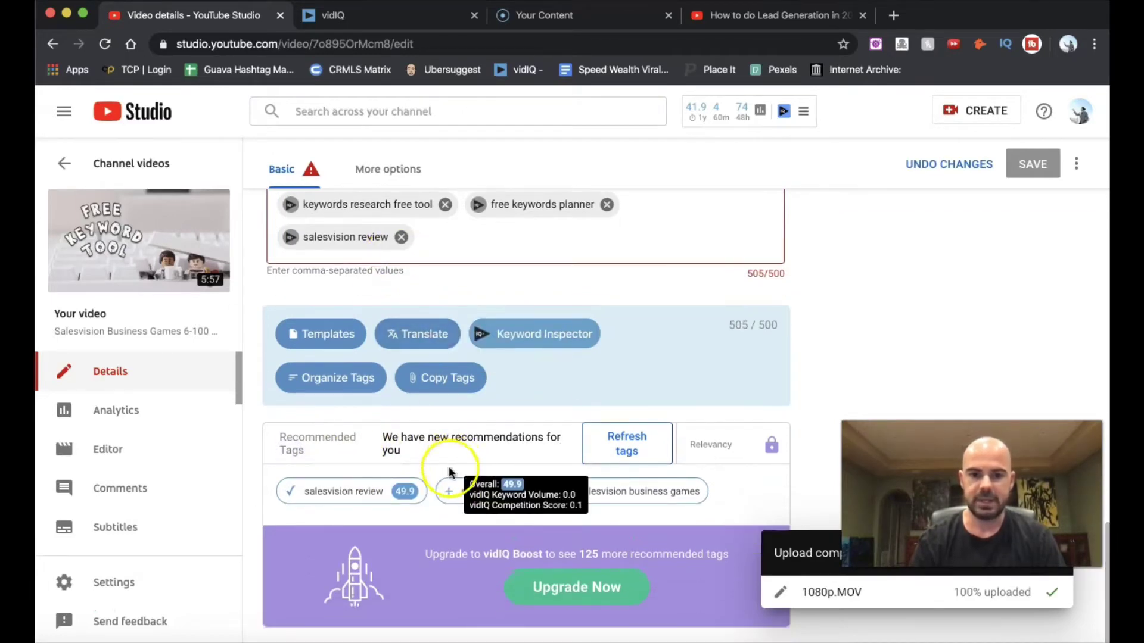
left_click(449, 491)
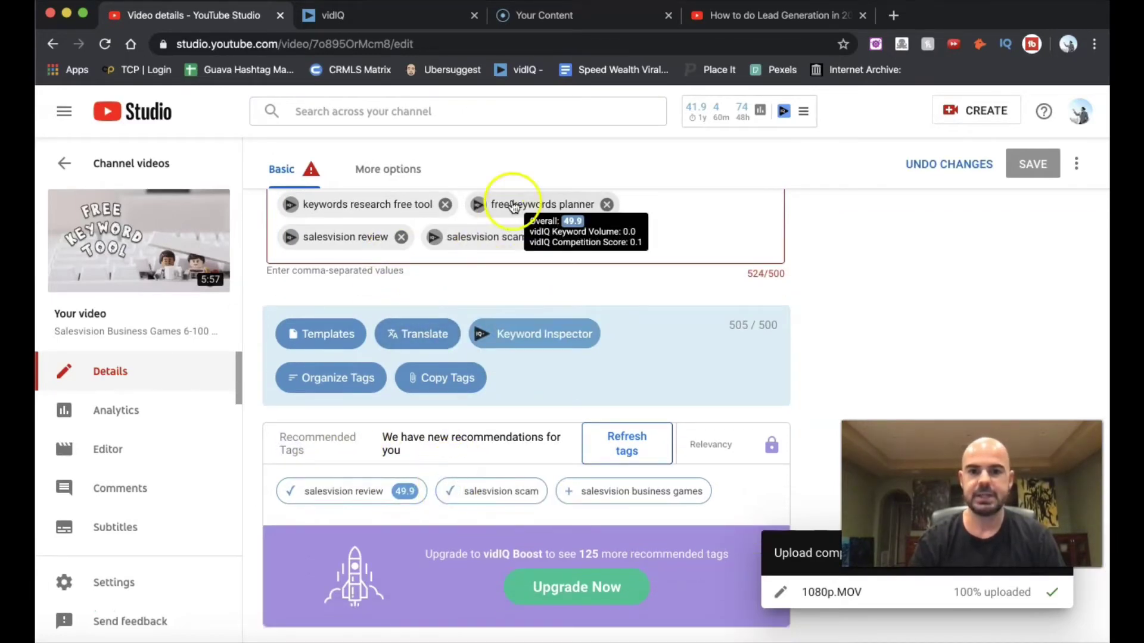
left_click(587, 491)
scroll(598, 412, "up", 2)
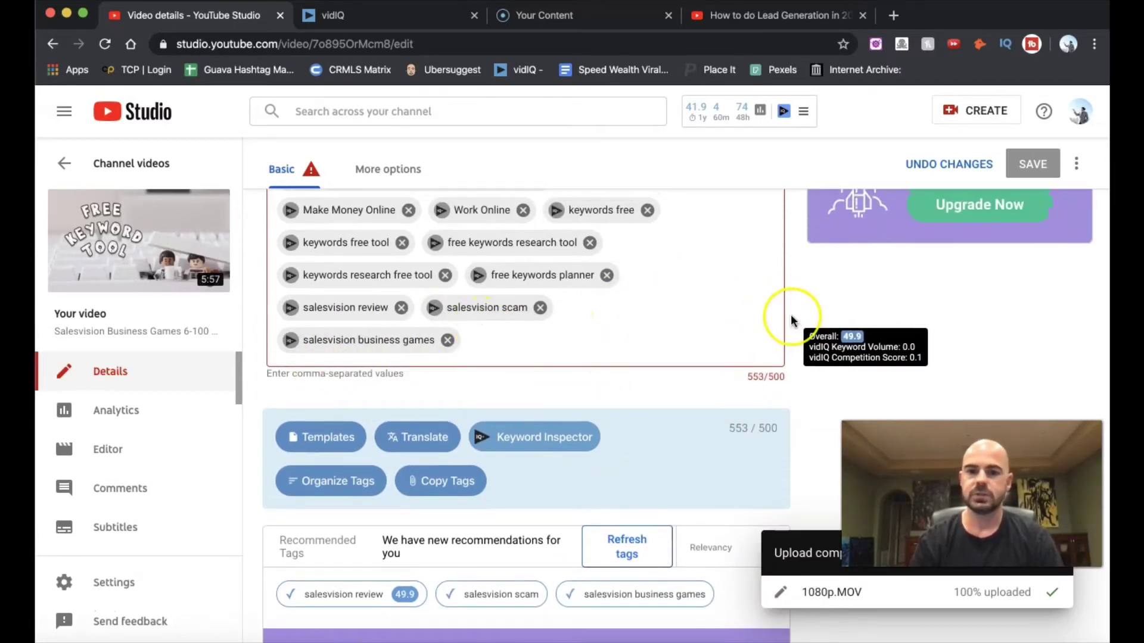
Step: Remove the tags "SalesVision Review", the lowercase "salesvision scam" and "free keywords planner" from the video's tag list
scroll(791, 316, "up", 4)
scroll(791, 315, "up", 3)
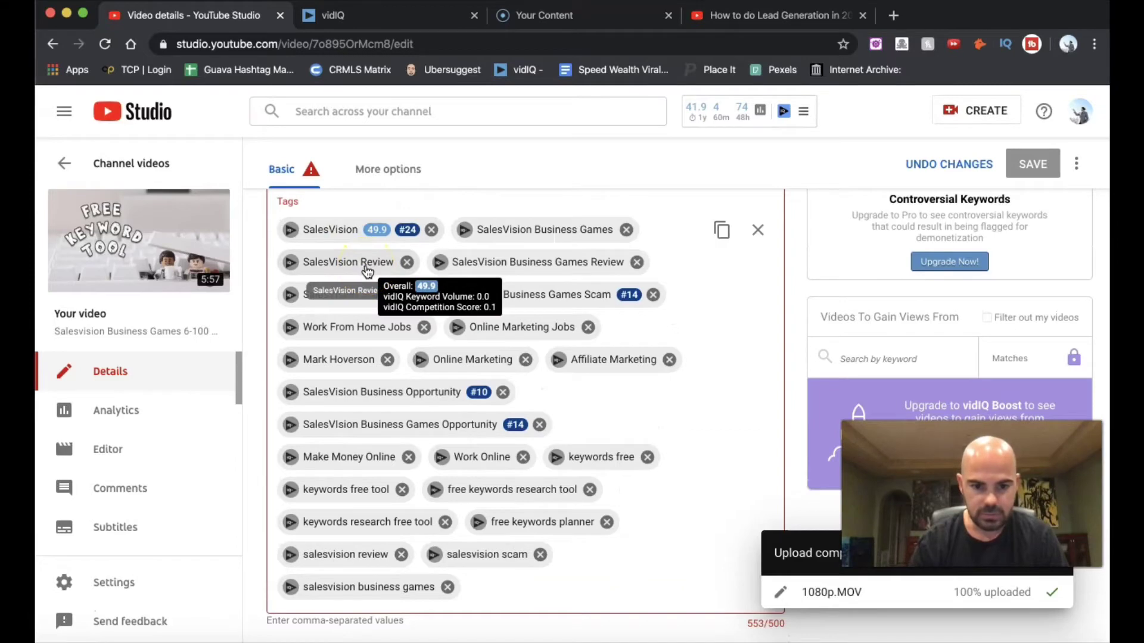
left_click(405, 264)
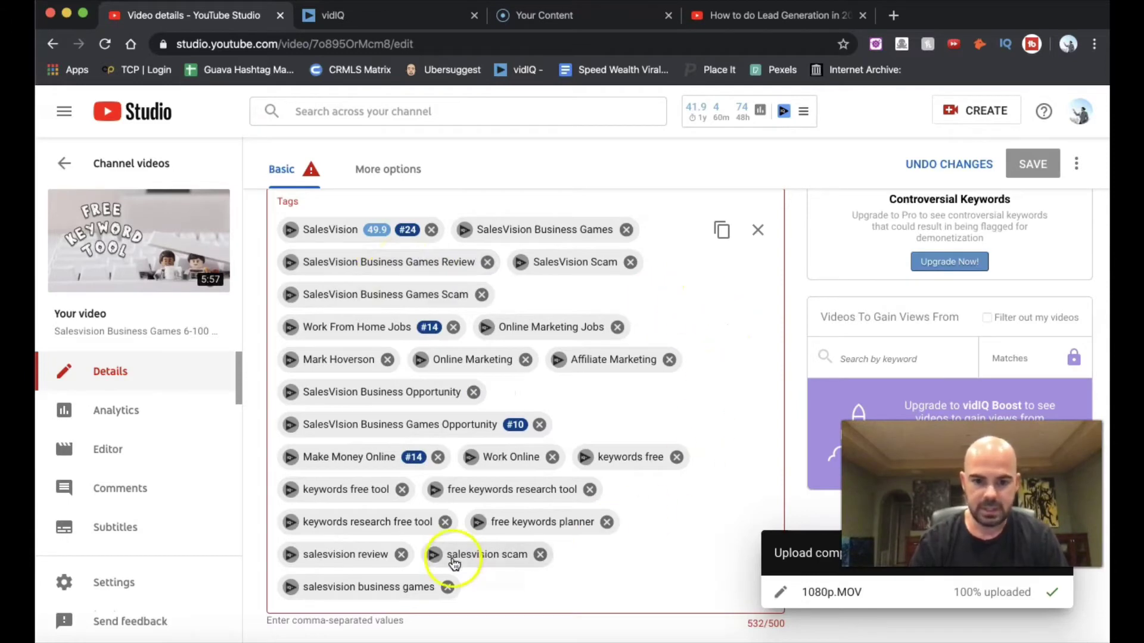
scroll(590, 549, "down", 2)
scroll(670, 485, "down", 2)
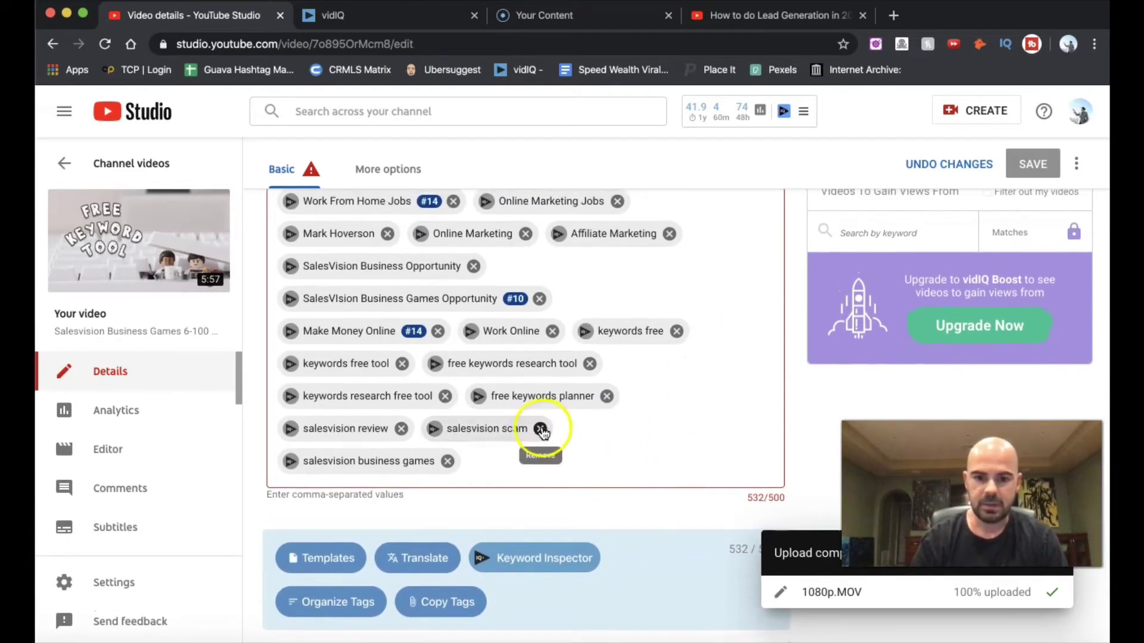
left_click(540, 429)
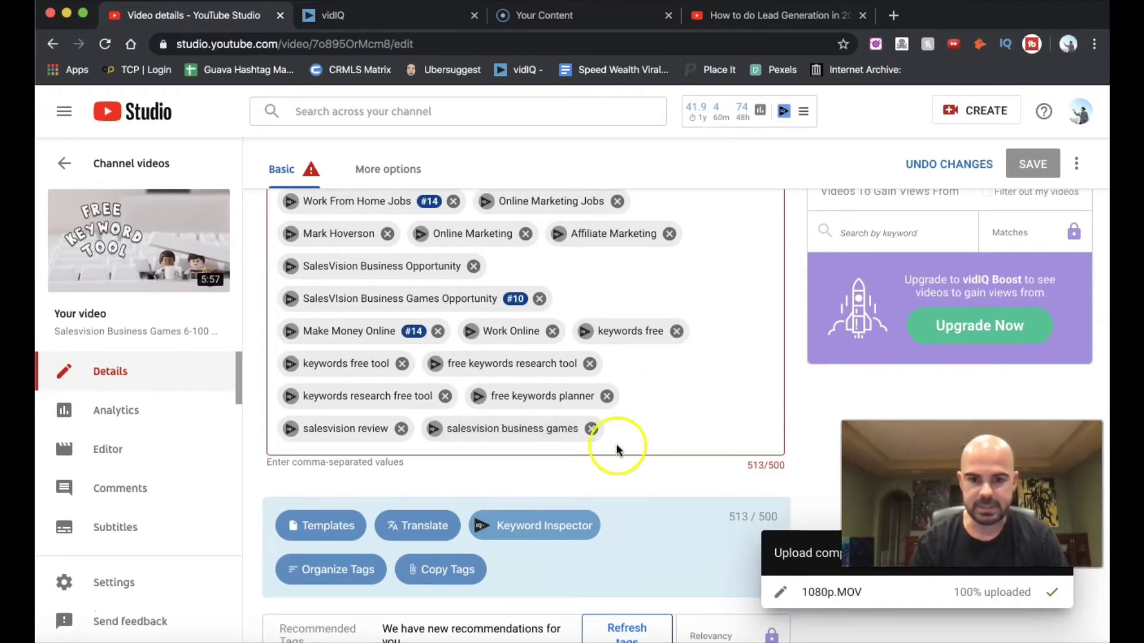
scroll(638, 411, "up", 1)
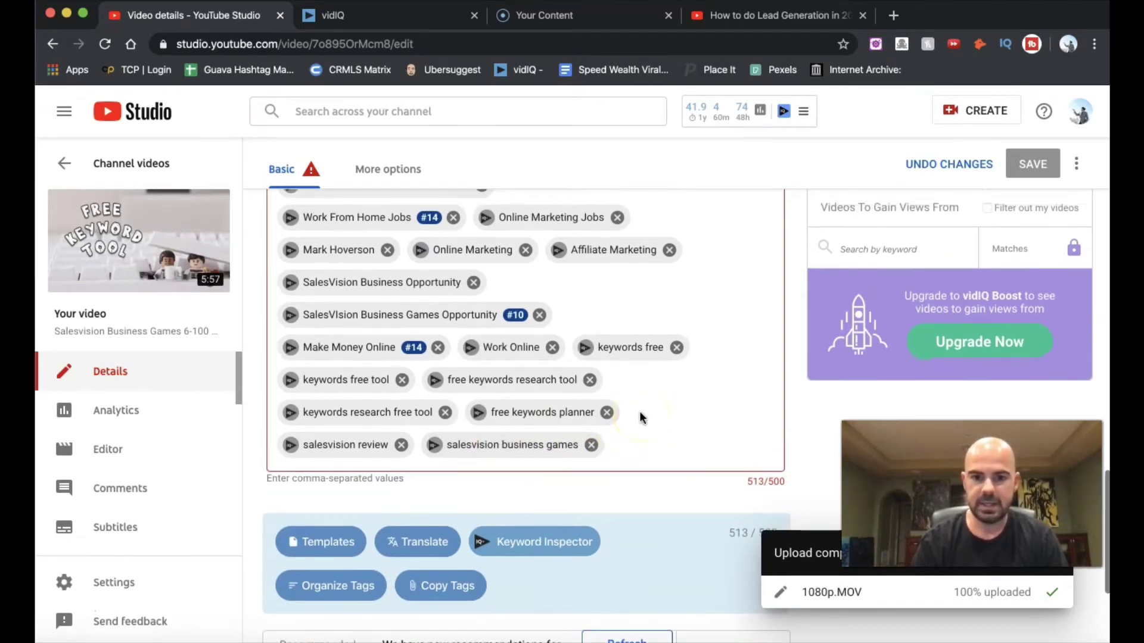
left_click(607, 413)
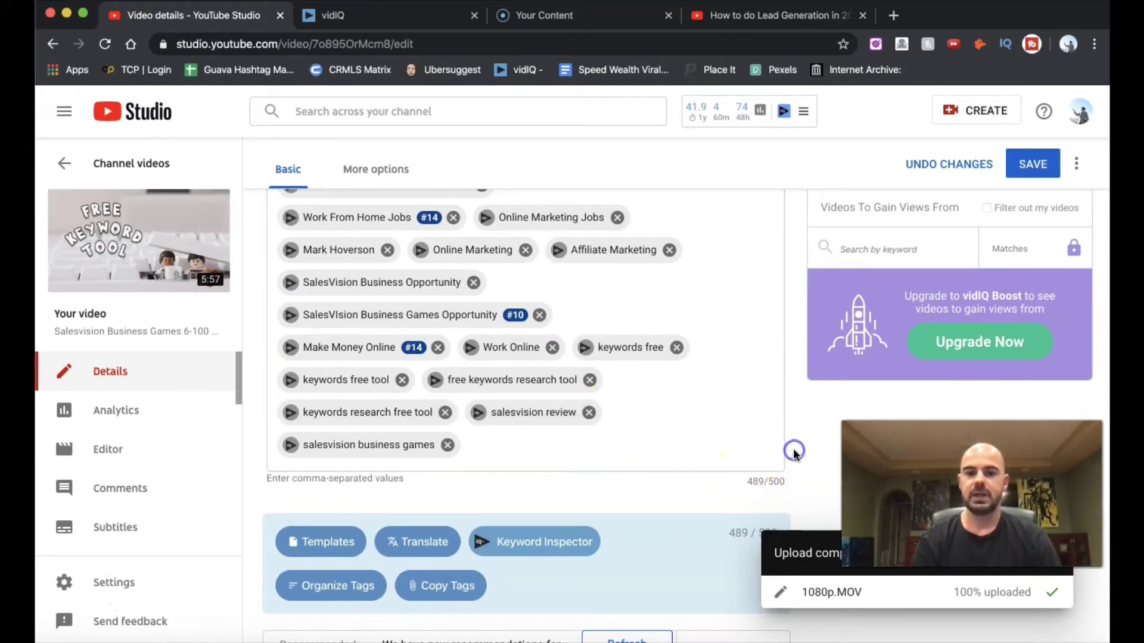
Step: Save the video's updated tags and review its vidIQ SEO score and checklist
scroll(792, 452, "down", 4)
scroll(792, 448, "up", 7)
scroll(792, 448, "up", 10)
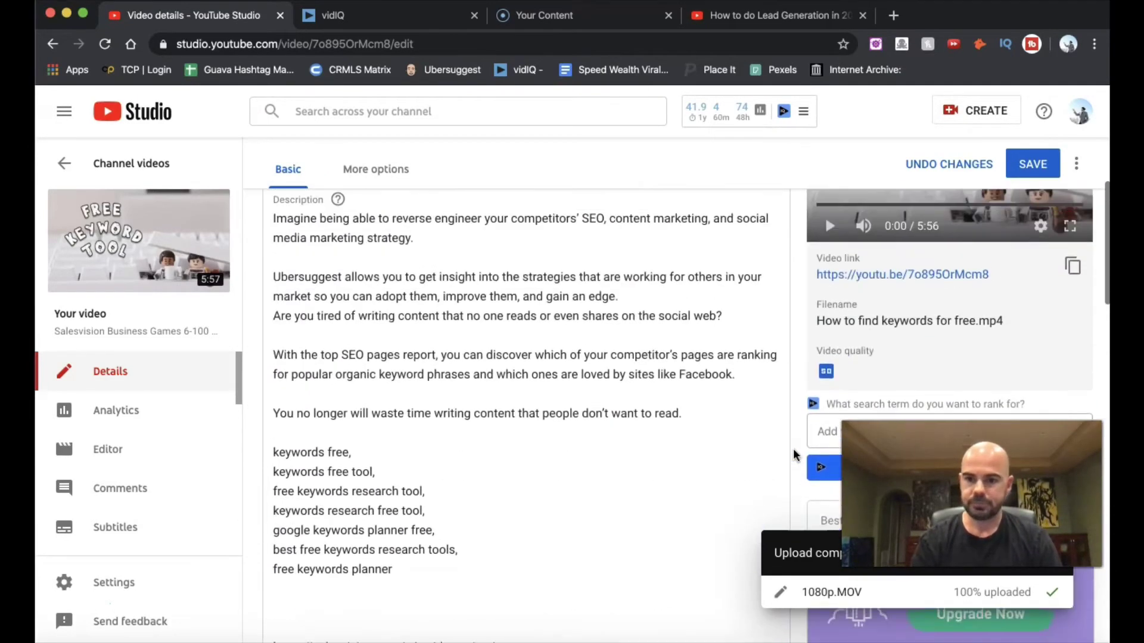
left_click(1011, 165)
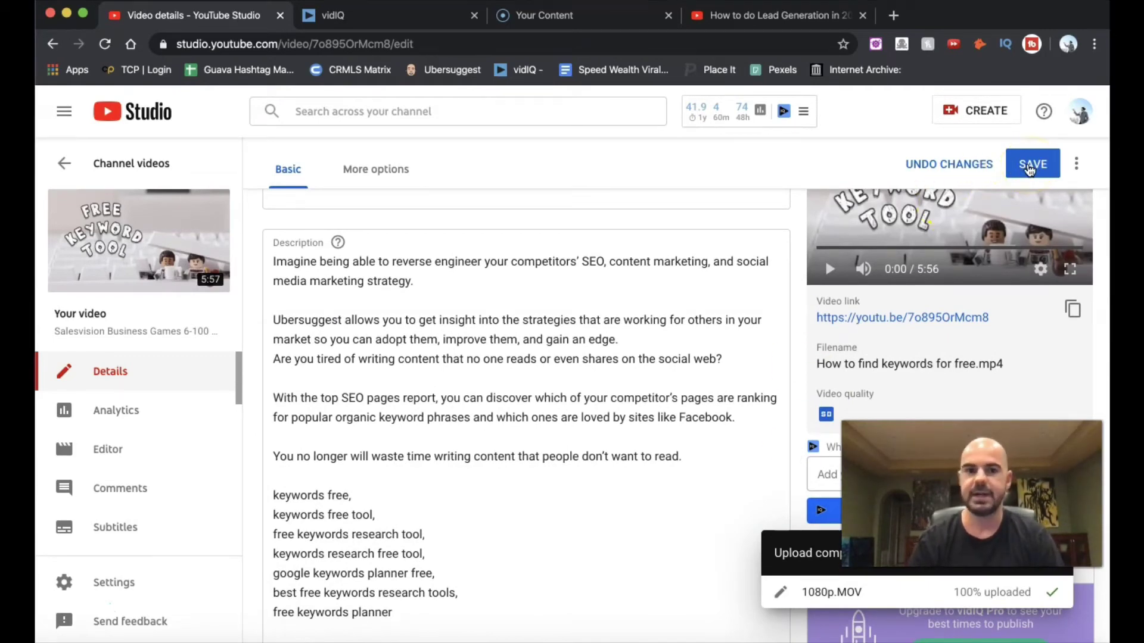
left_click(1029, 170)
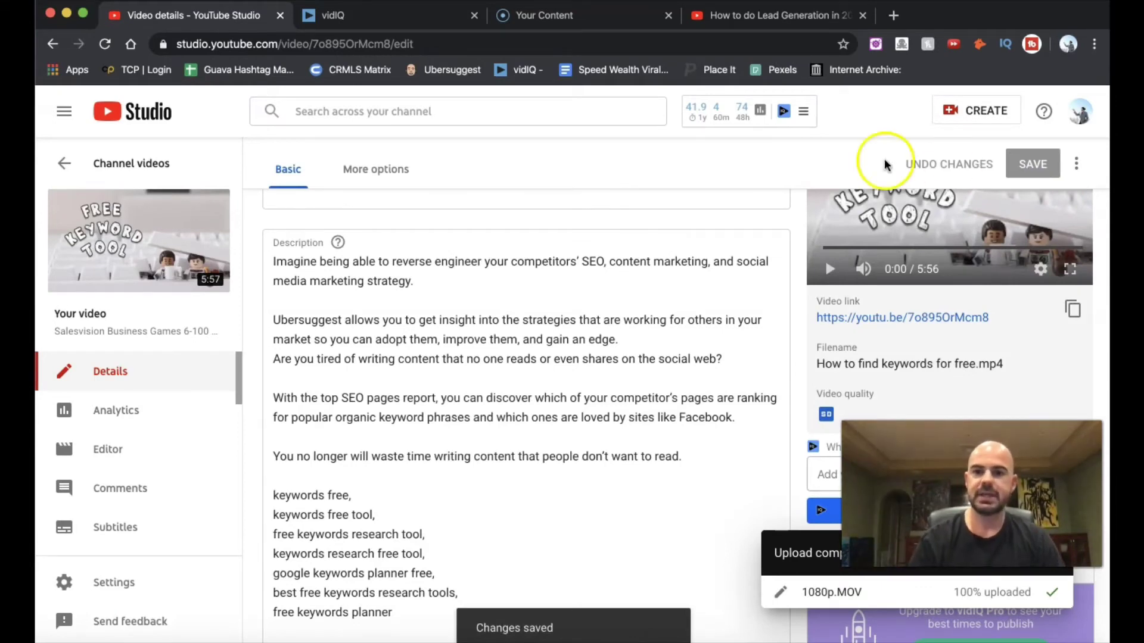
scroll(786, 273, "down", 10)
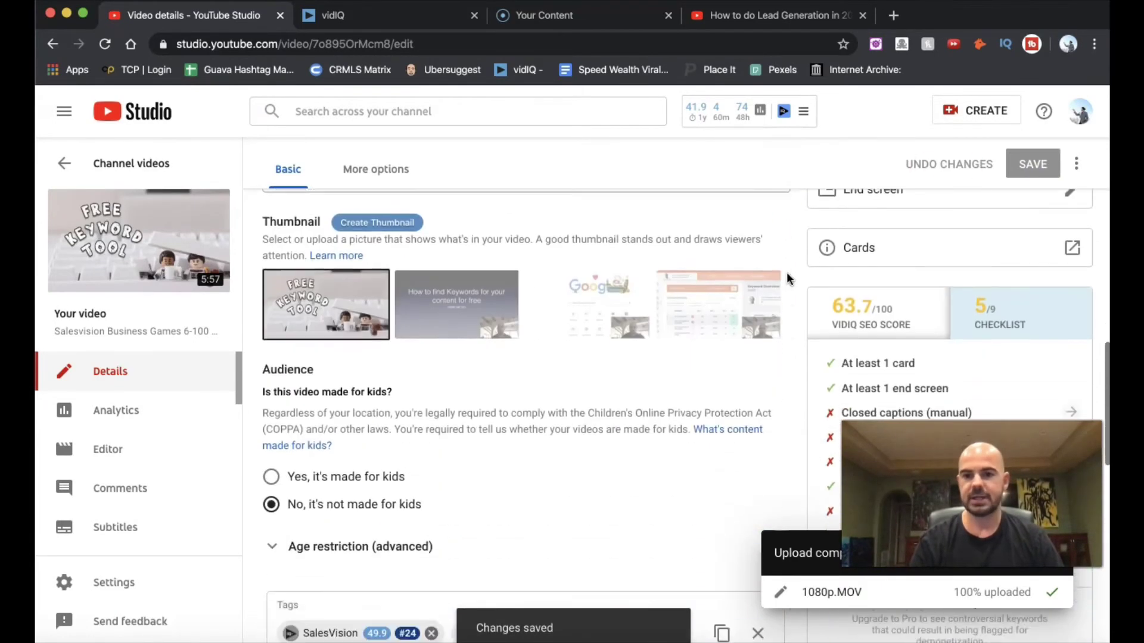
scroll(786, 273, "down", 3)
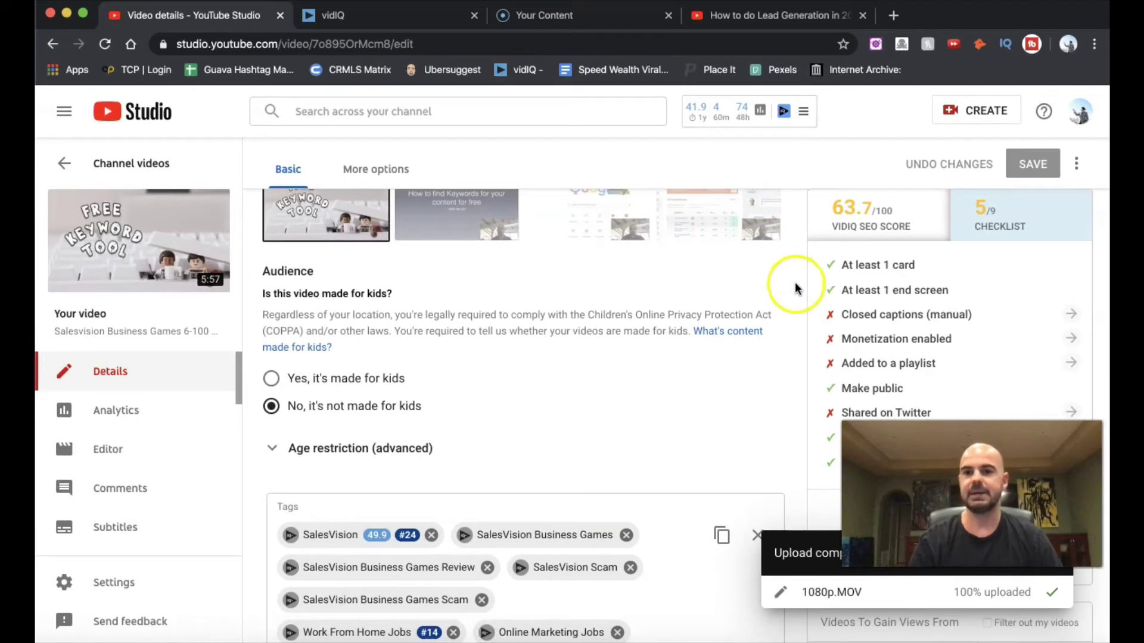
Step: Return to the open YouTube video page and search YouTube for "rain video"
left_click(792, 16)
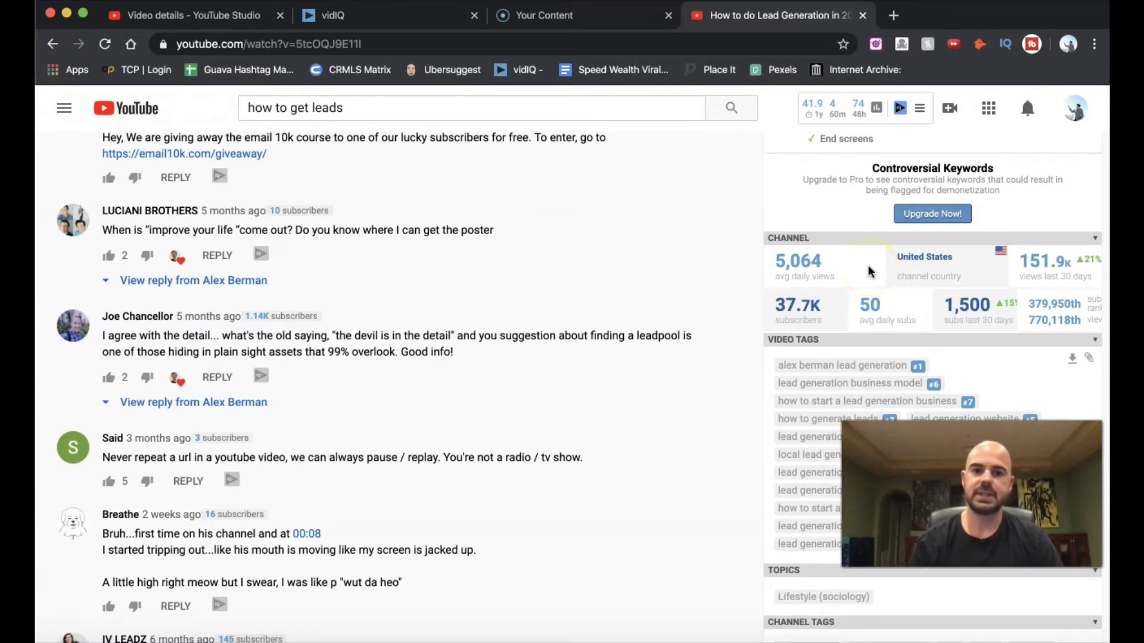
triple_click(480, 112)
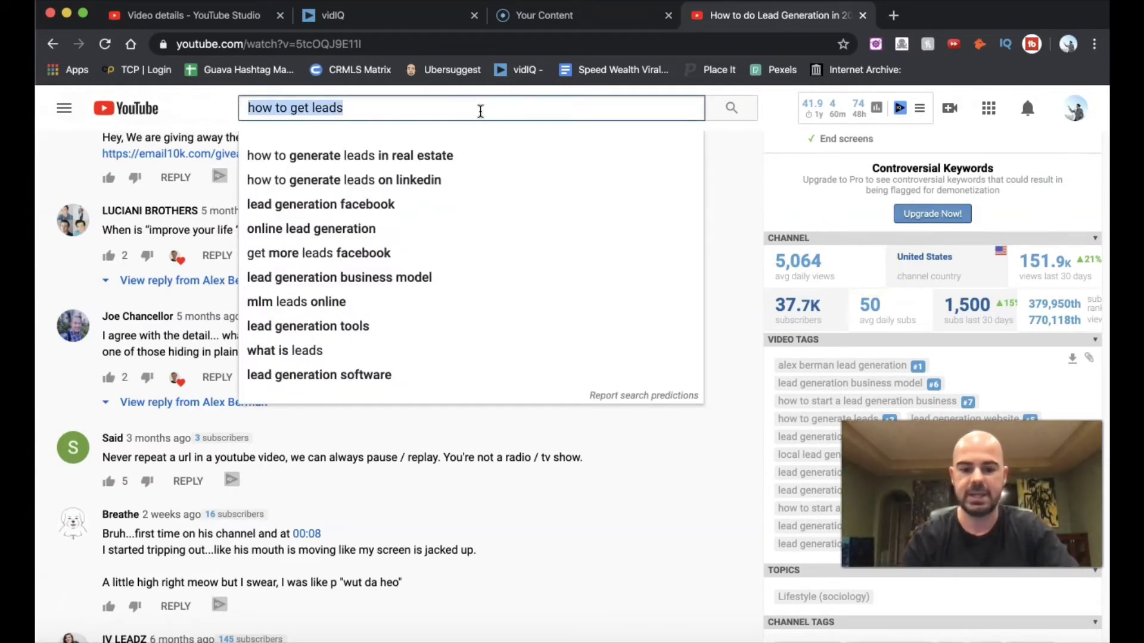
type("rain v")
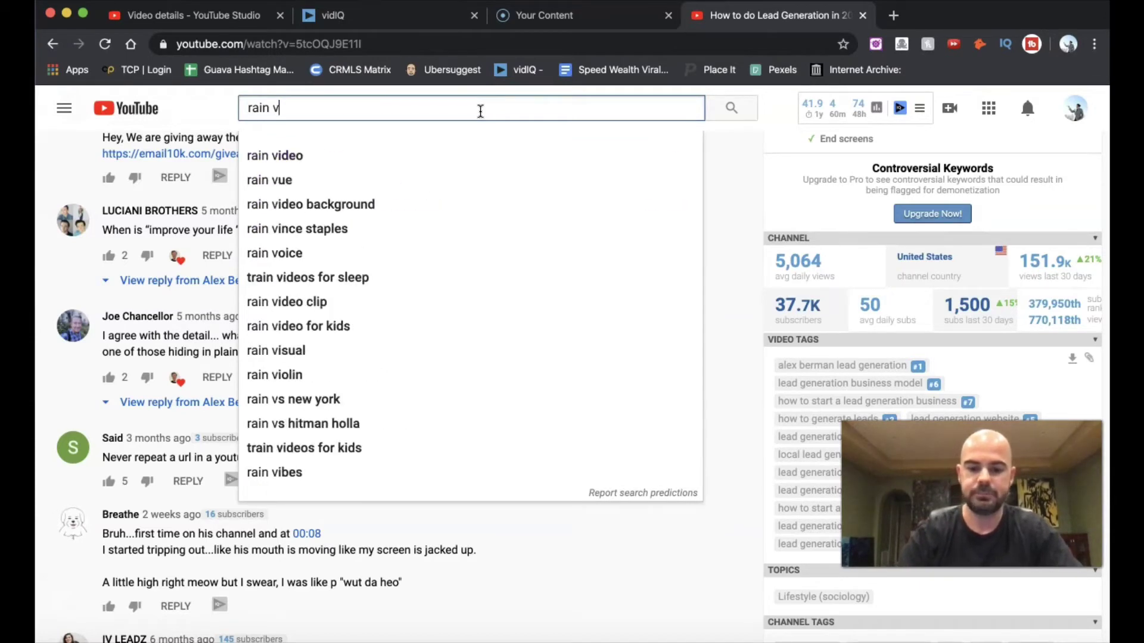
type("ideo")
key("Return")
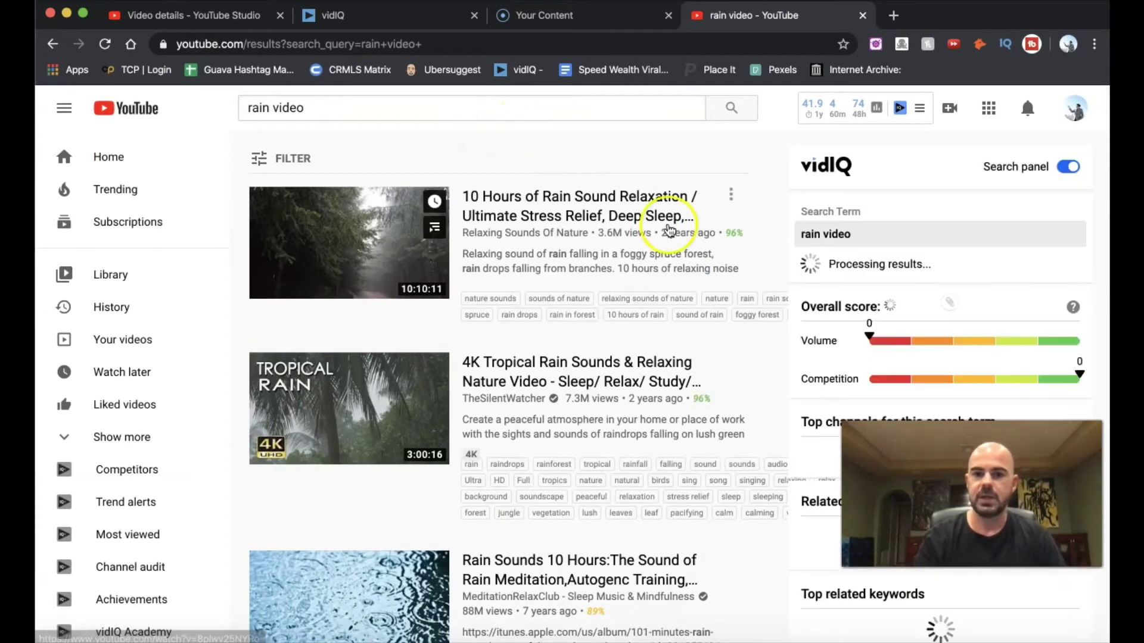
Step: Open the MeditationRelaxClub video "Rain Sounds 10 Hours" from the search results and skip its opening ad
scroll(728, 247, "down", 3)
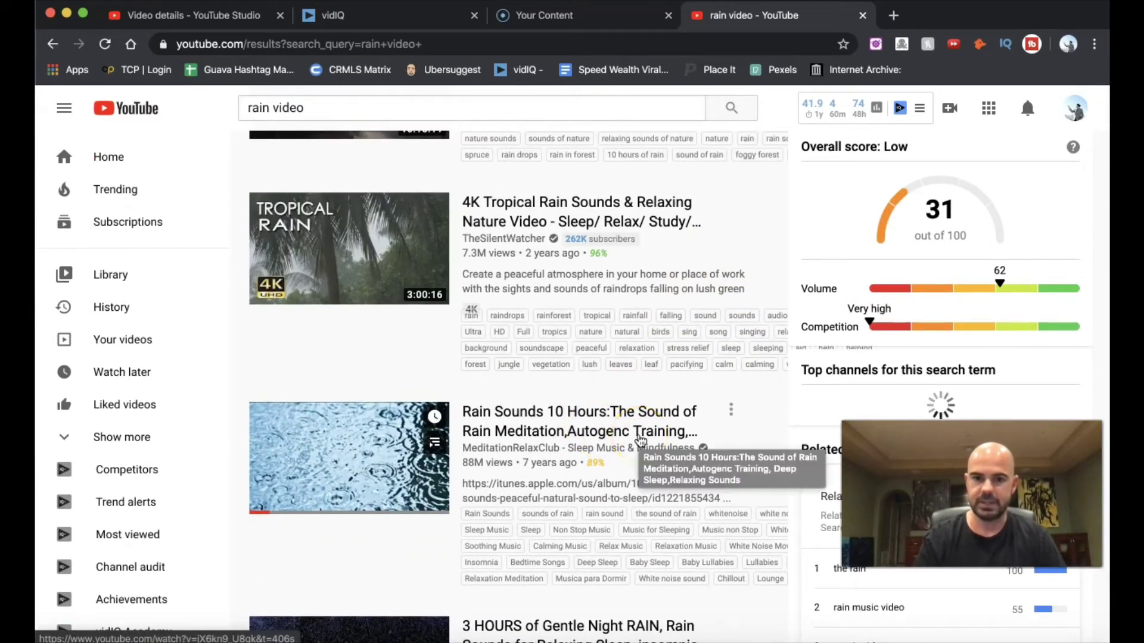
scroll(641, 441, "down", 2)
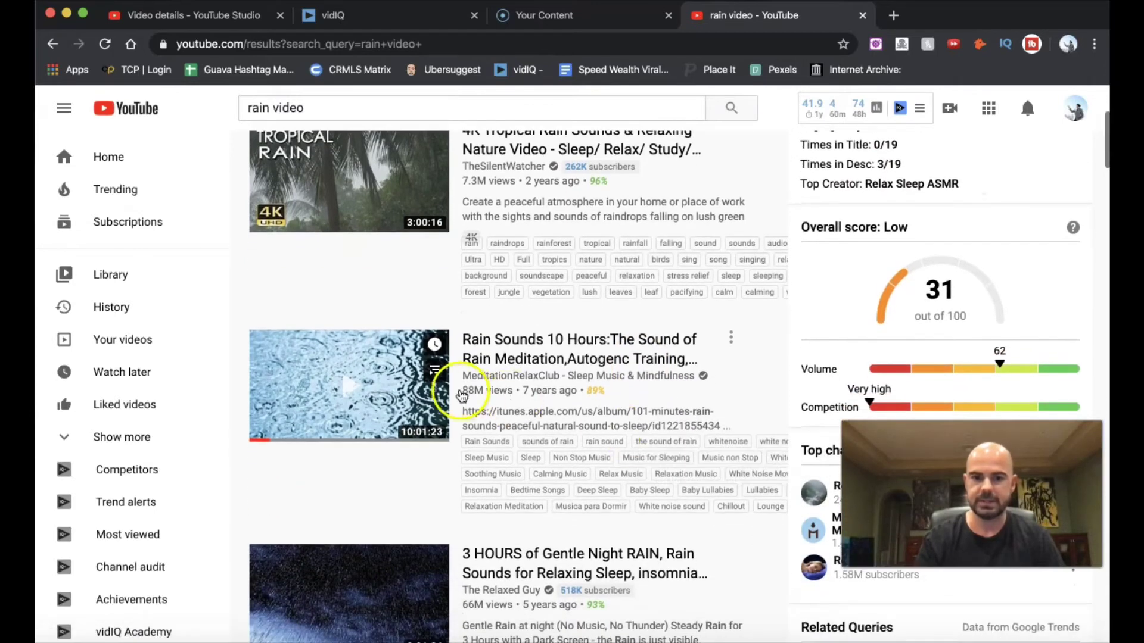
left_click(683, 356)
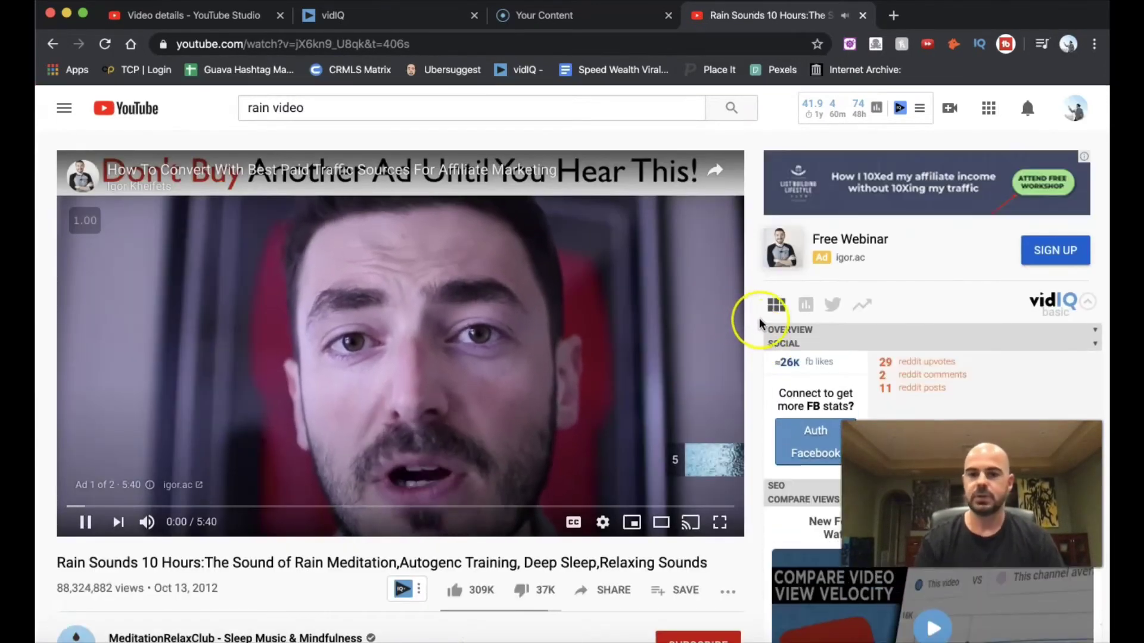
scroll(759, 325, "down", 5)
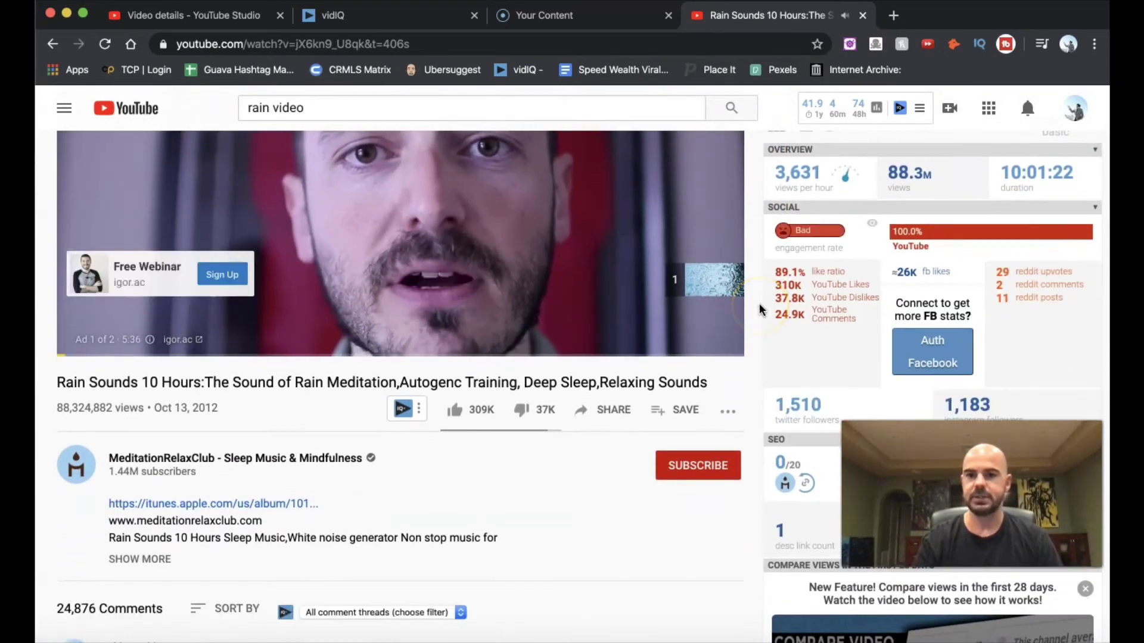
left_click(732, 296)
left_click(717, 288)
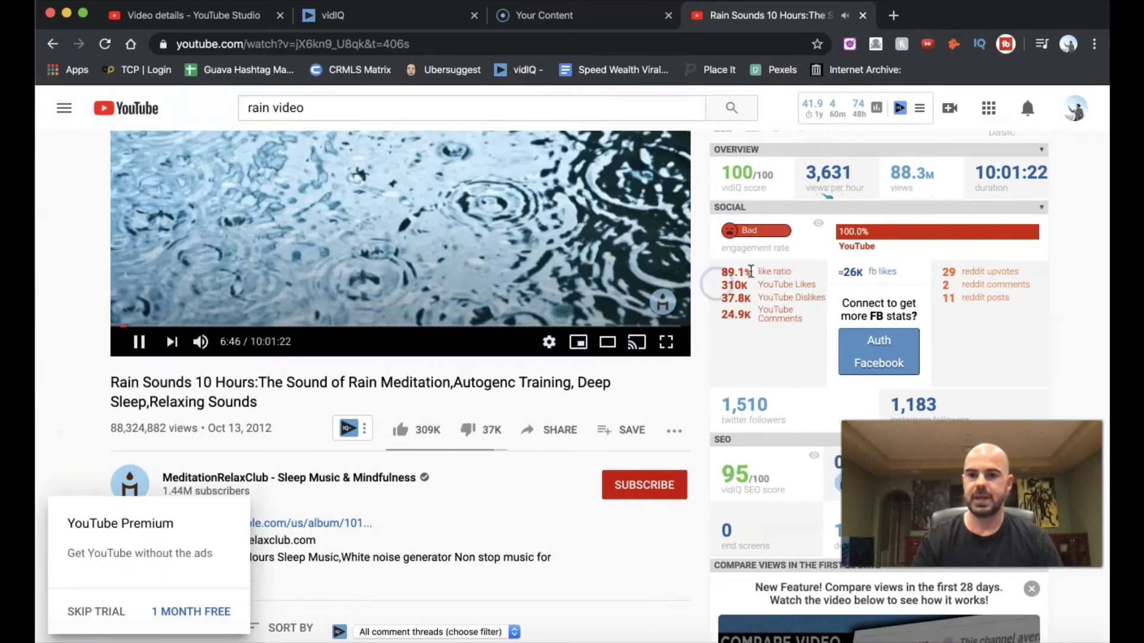
Step: Examine the rain video's vidIQ overview, social statistics, SEO score breakdown and optimization checklist
scroll(715, 277, "up", 3)
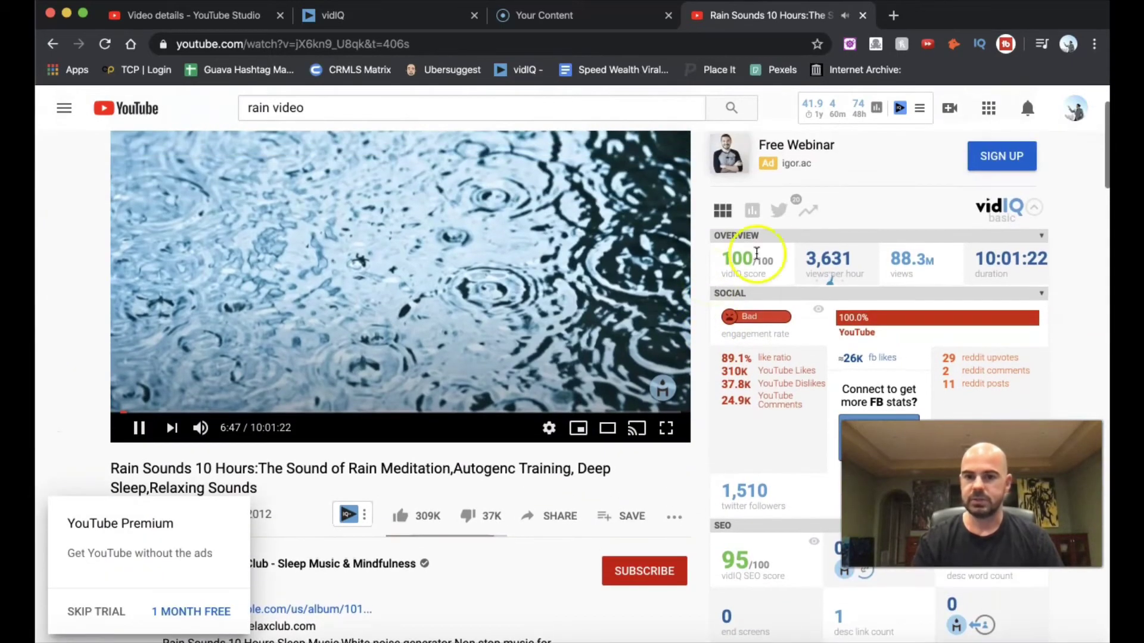
scroll(711, 269, "down", 6)
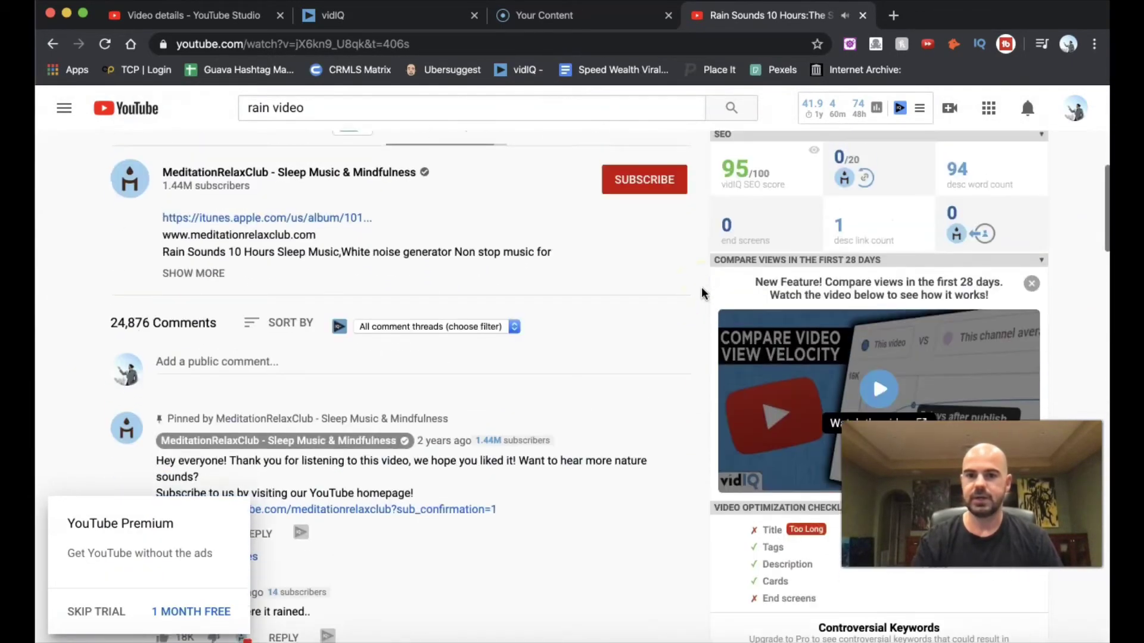
left_click(747, 198)
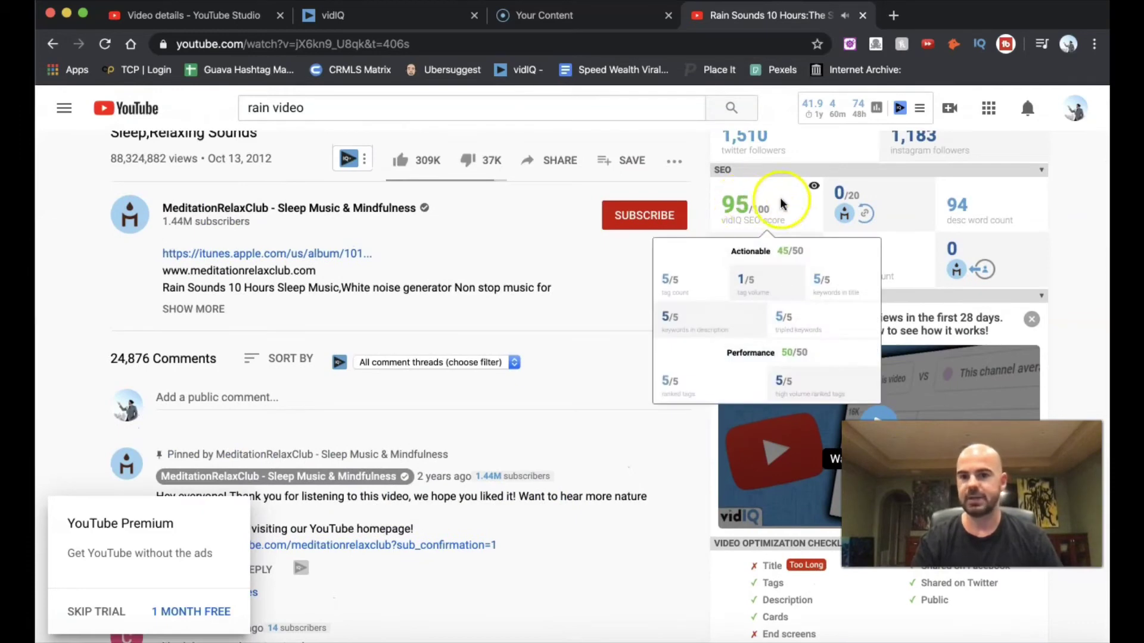
scroll(843, 209, "up", 1)
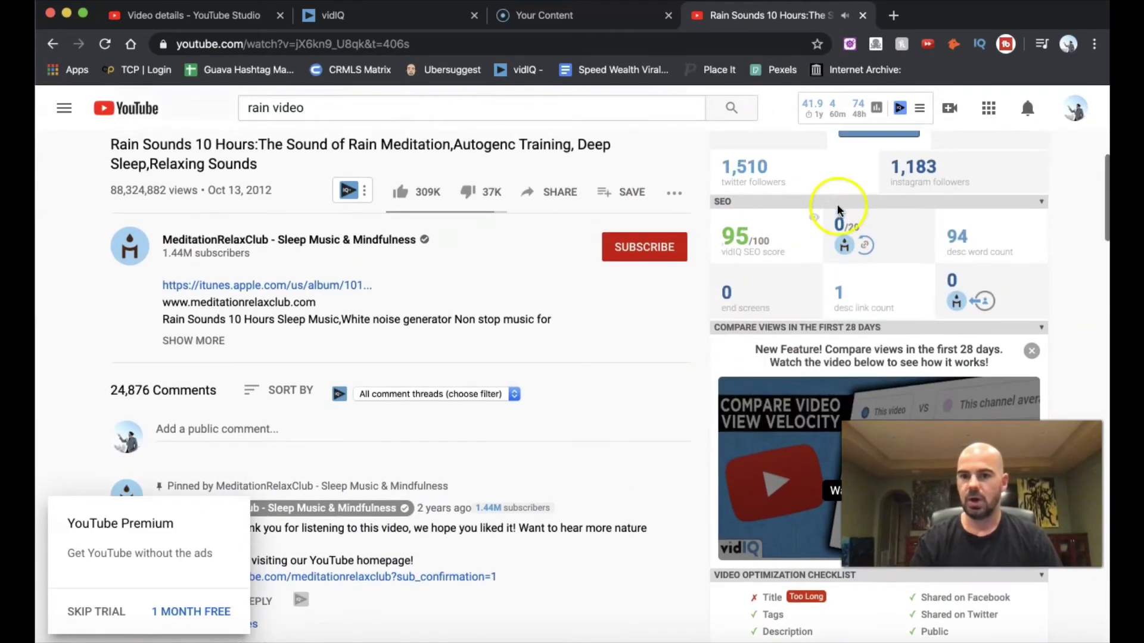
left_click(743, 242)
scroll(744, 242, "up", 1)
scroll(722, 242, "down", 6)
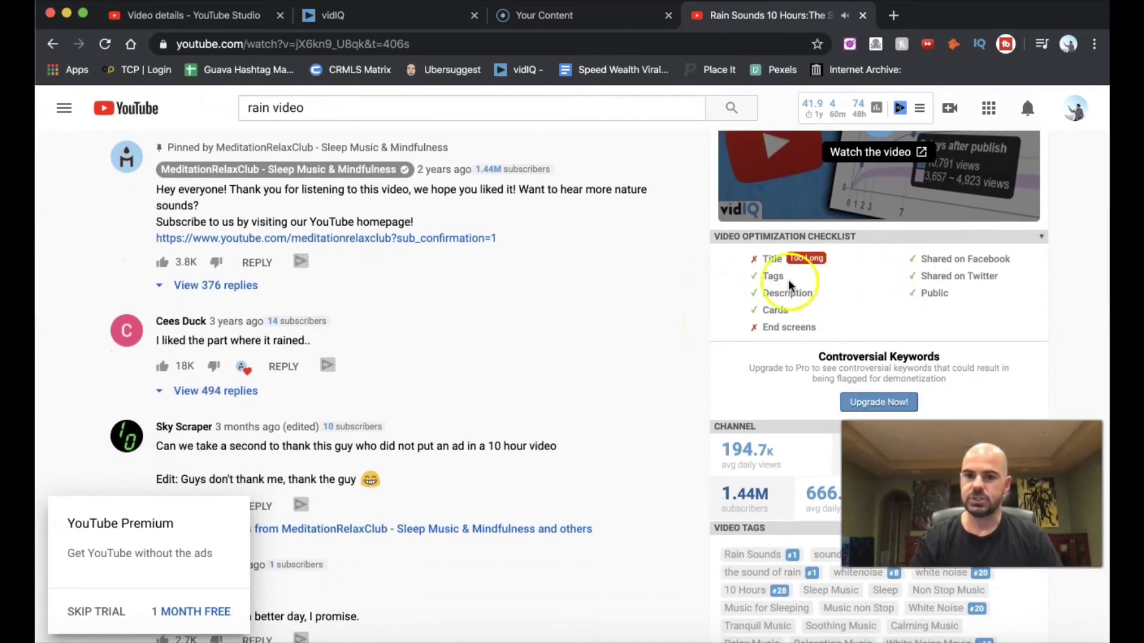
Step: Copy all the video tags of "Rain Sounds 10 Hours" from the vidIQ data
scroll(732, 276, "down", 3)
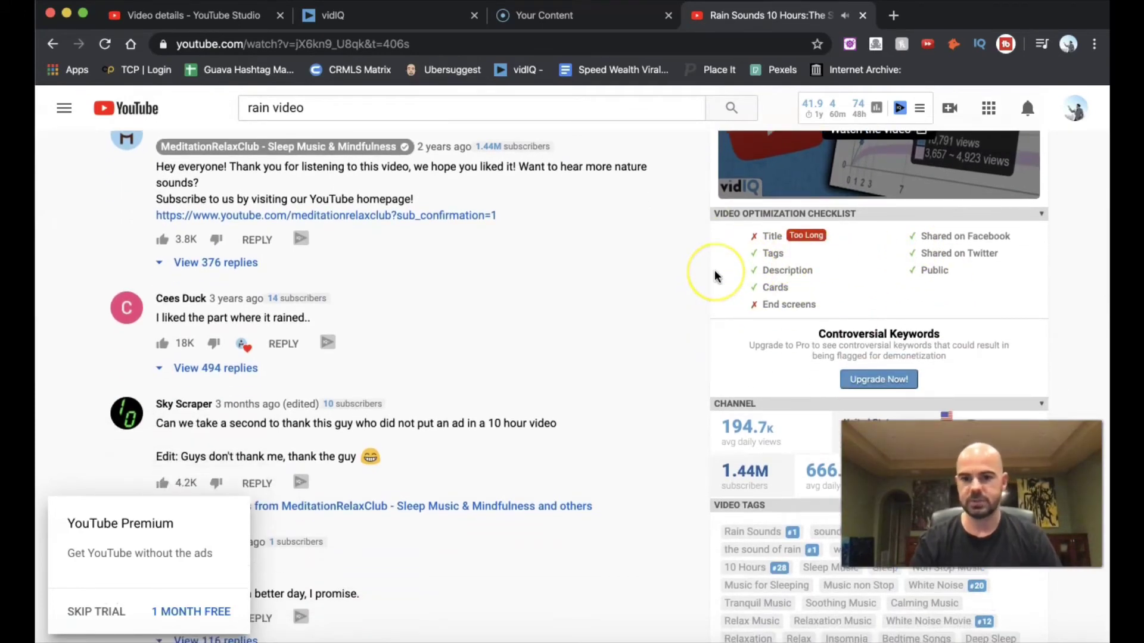
scroll(715, 276, "down", 2)
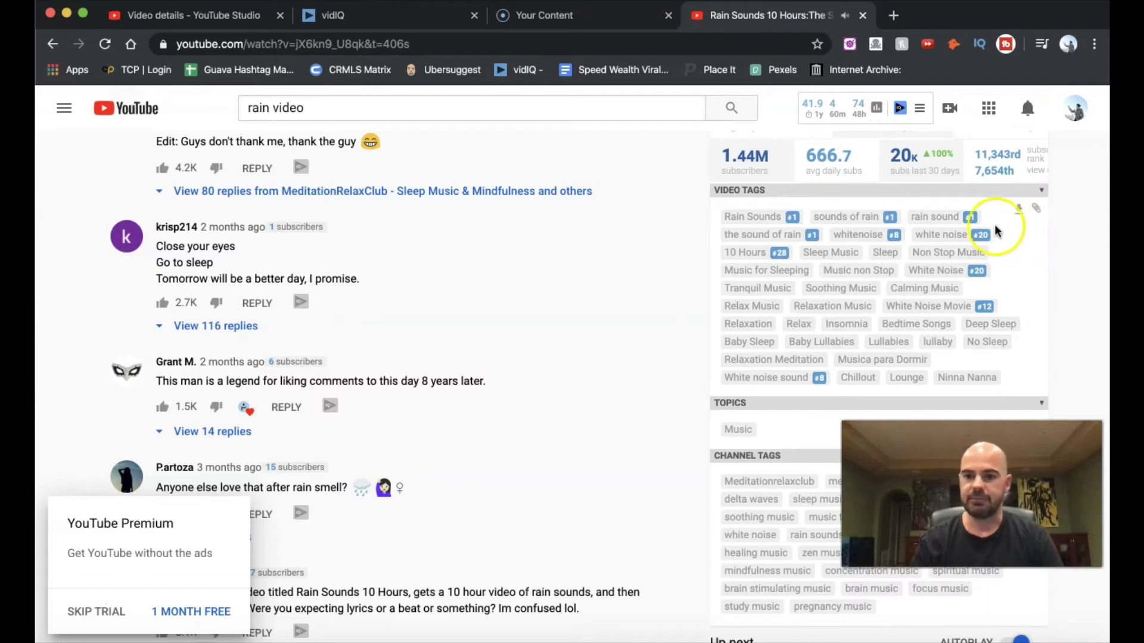
left_click(1034, 212)
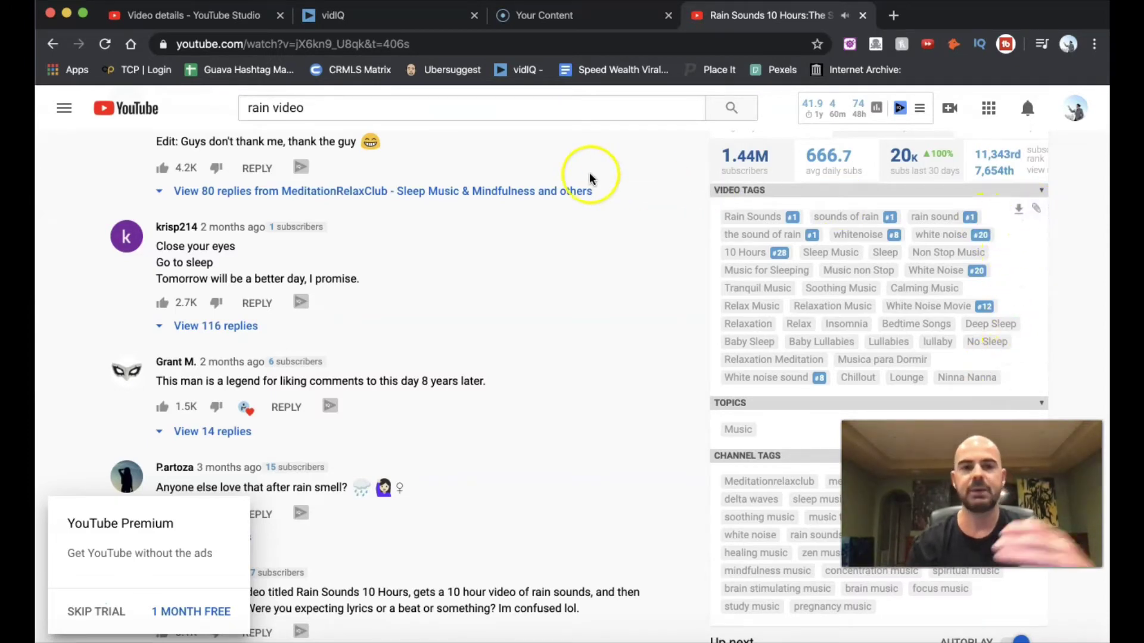
Step: Return to the channel's video list in YouTube Studio and open the details of the "Relaxing Rain" video
left_click(238, 14)
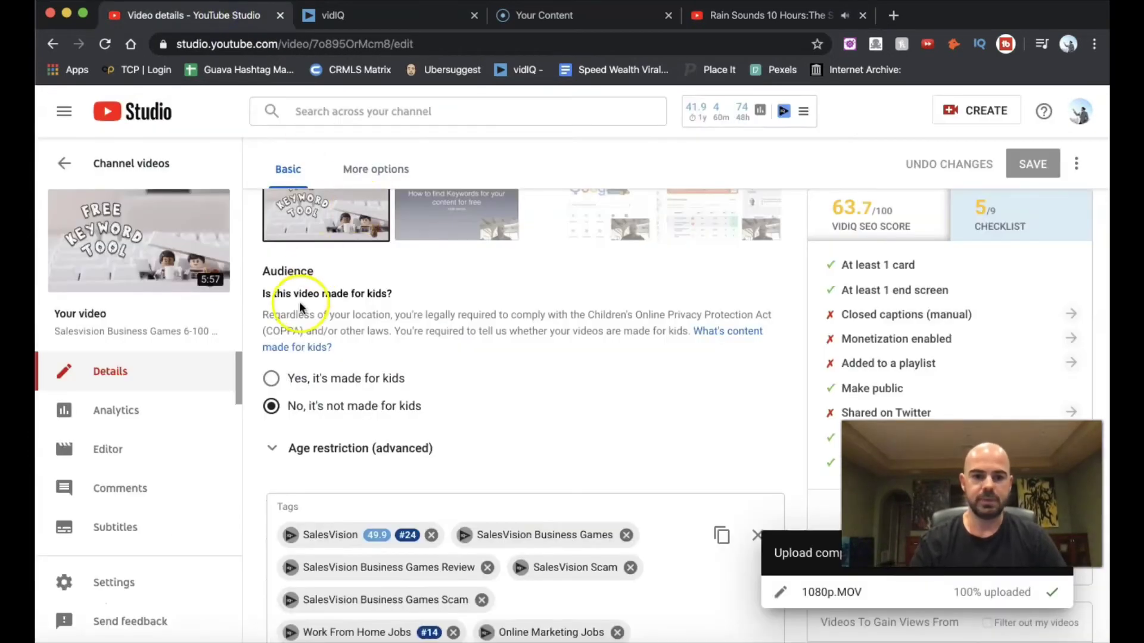
scroll(480, 262, "up", 5)
left_click(134, 164)
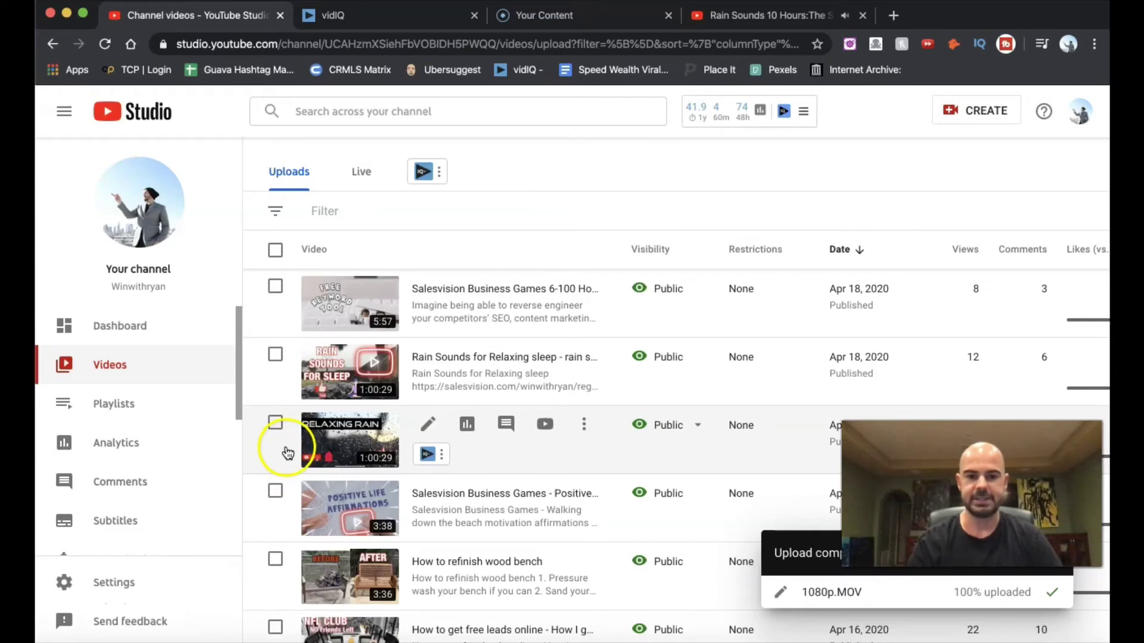
left_click(428, 424)
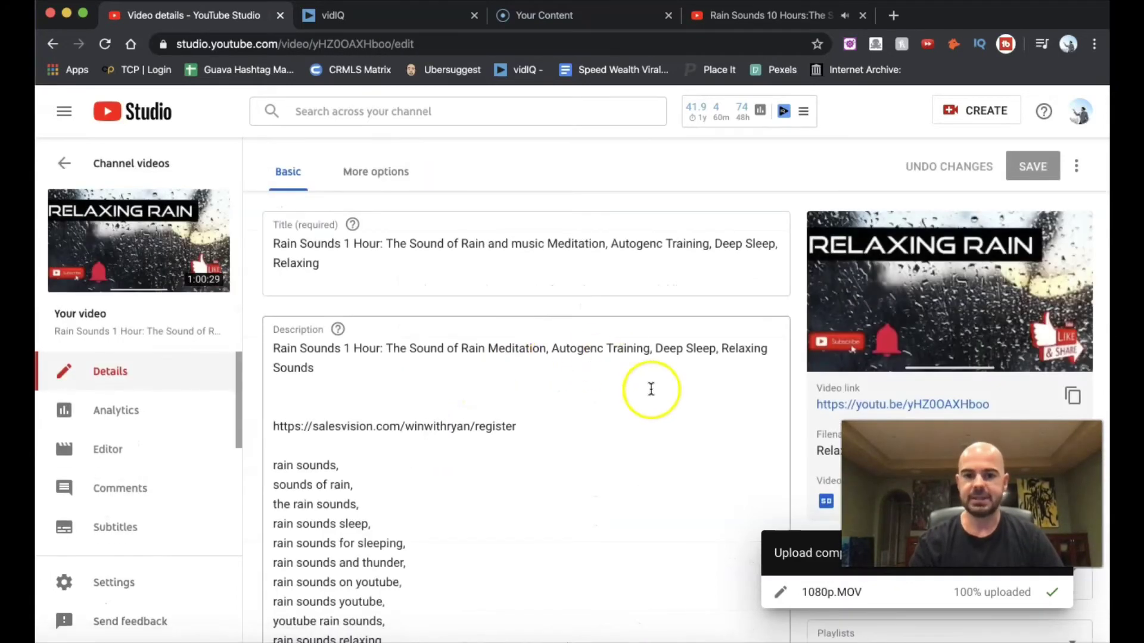
Step: Examine the Relaxing Rain video's title, description and tags, and compare the tags with those of the competing rain video
scroll(651, 388, "down", 10)
scroll(650, 389, "down", 5)
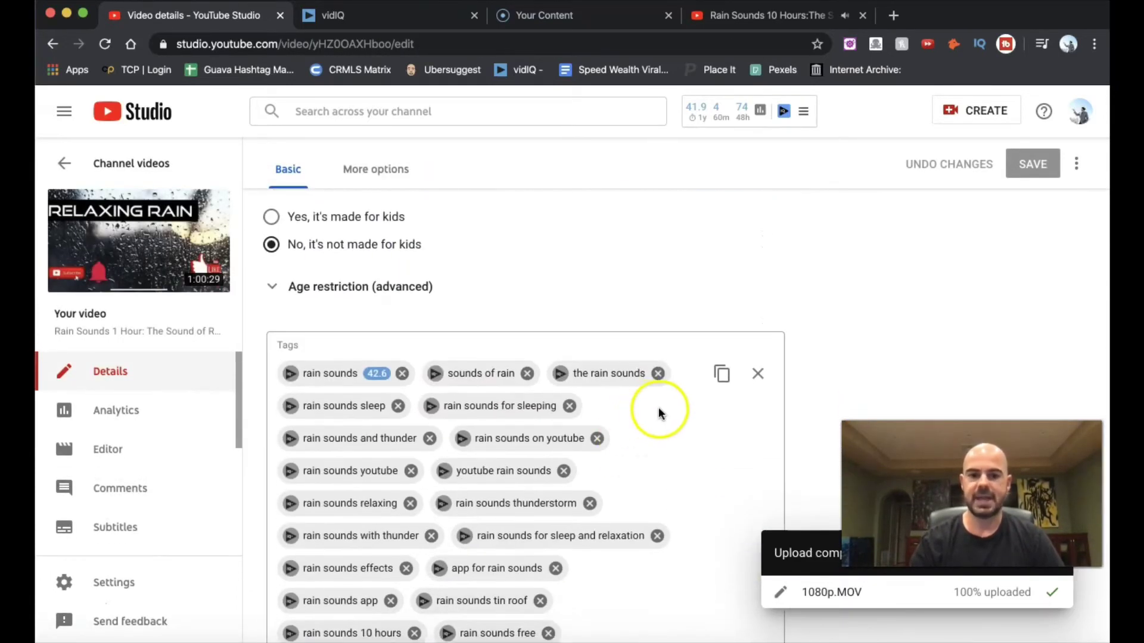
scroll(658, 406, "down", 3)
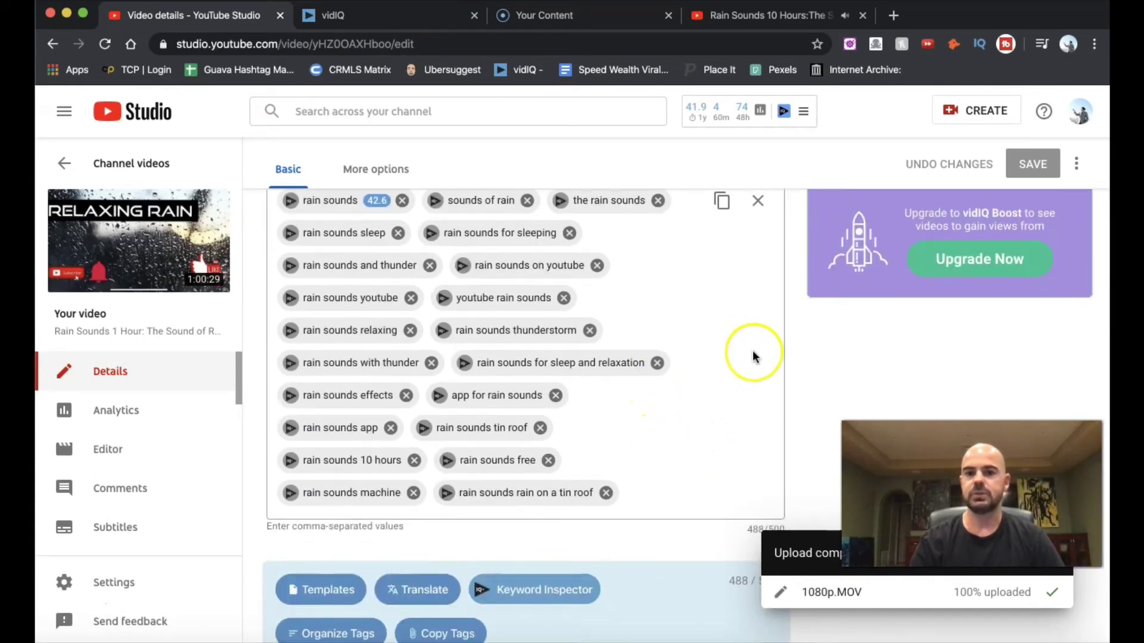
scroll(753, 356, "up", 1)
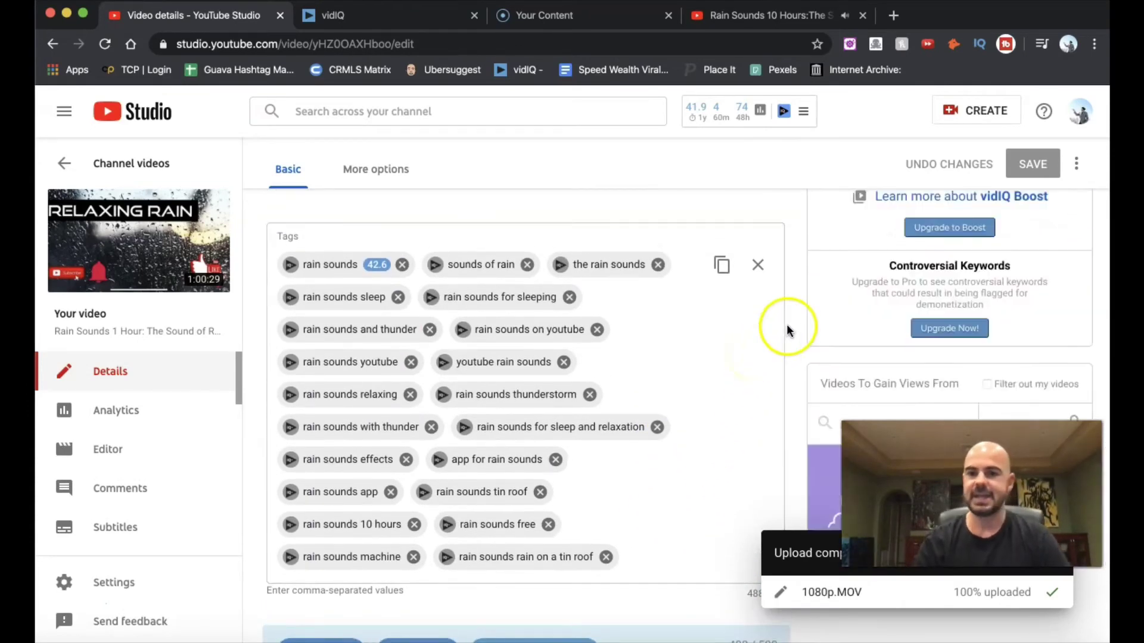
left_click(776, 24)
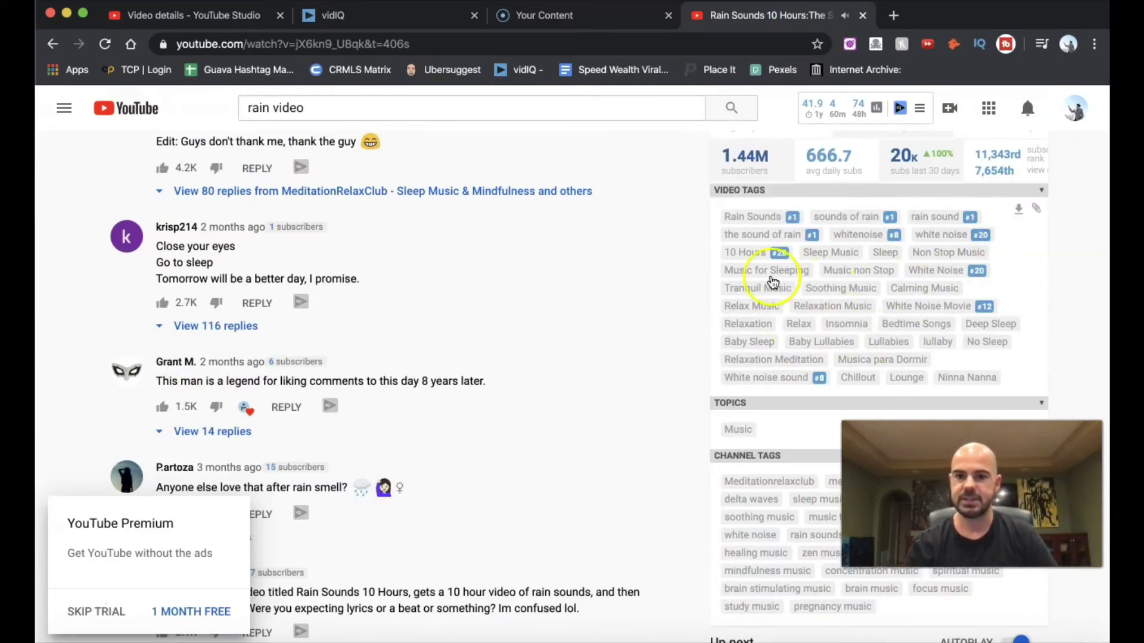
left_click(288, 17)
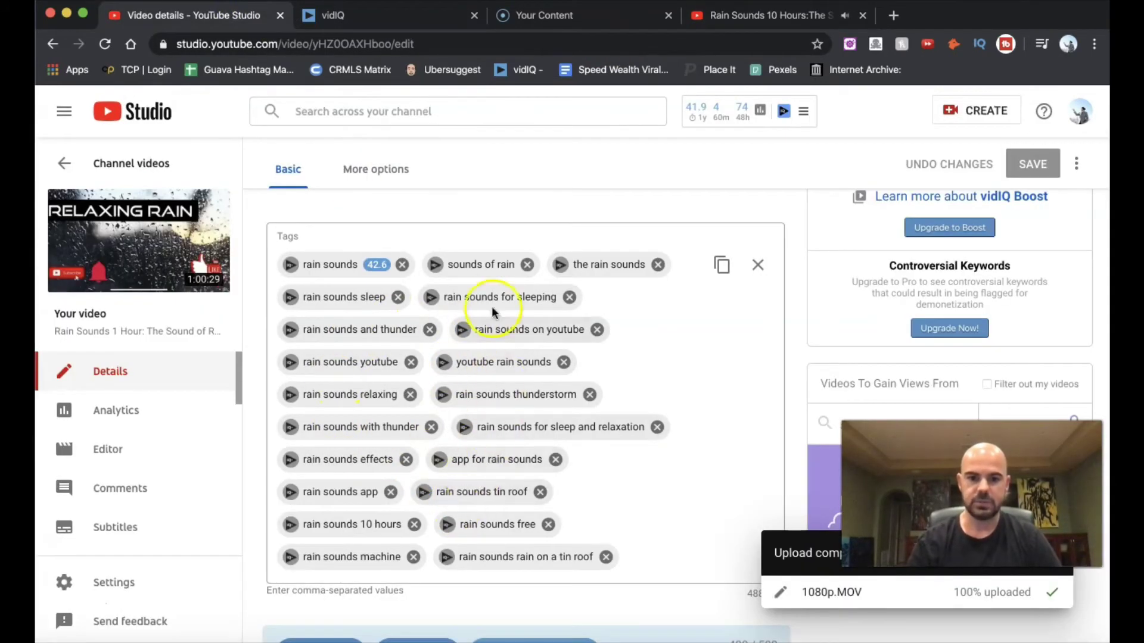
scroll(720, 413, "up", 3)
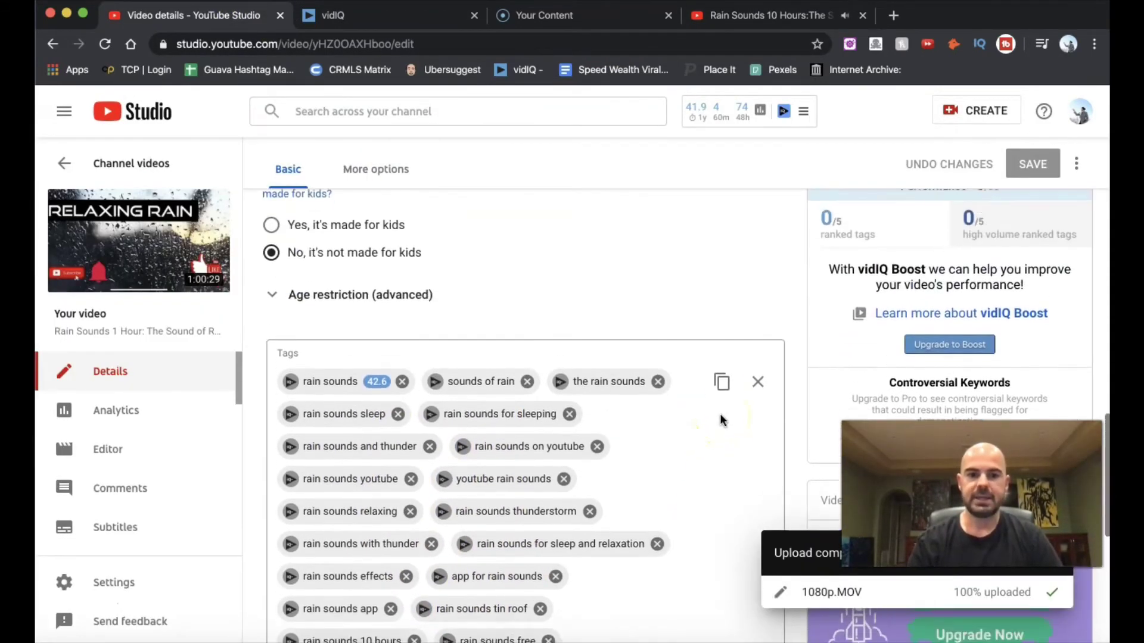
scroll(720, 414, "down", 3)
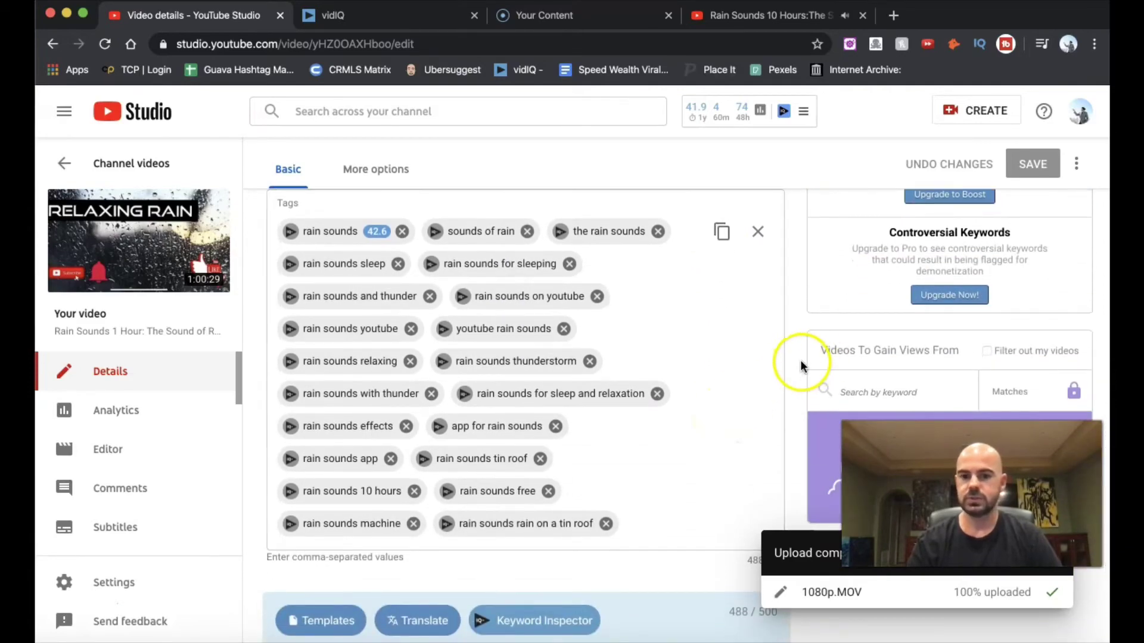
scroll(798, 366, "down", 5)
scroll(792, 394, "up", 20)
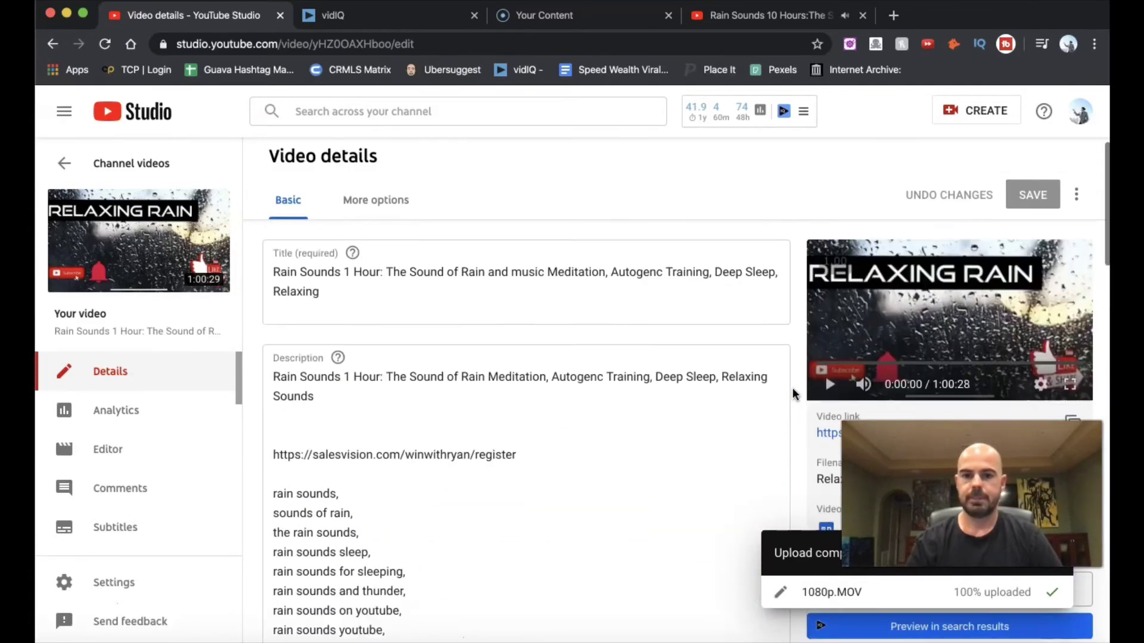
Step: Delete all existing tags of the Relaxing Rain video and place the cursor in the empty tag field
scroll(793, 393, "down", 18)
scroll(792, 394, "down", 1)
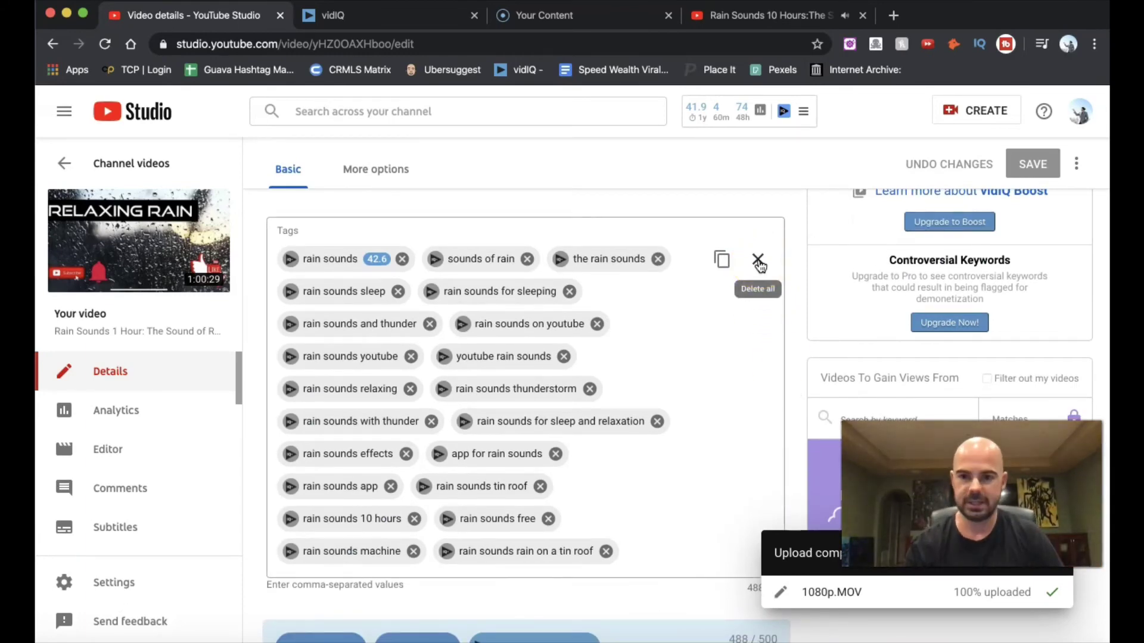
left_click(758, 260)
left_click(507, 258)
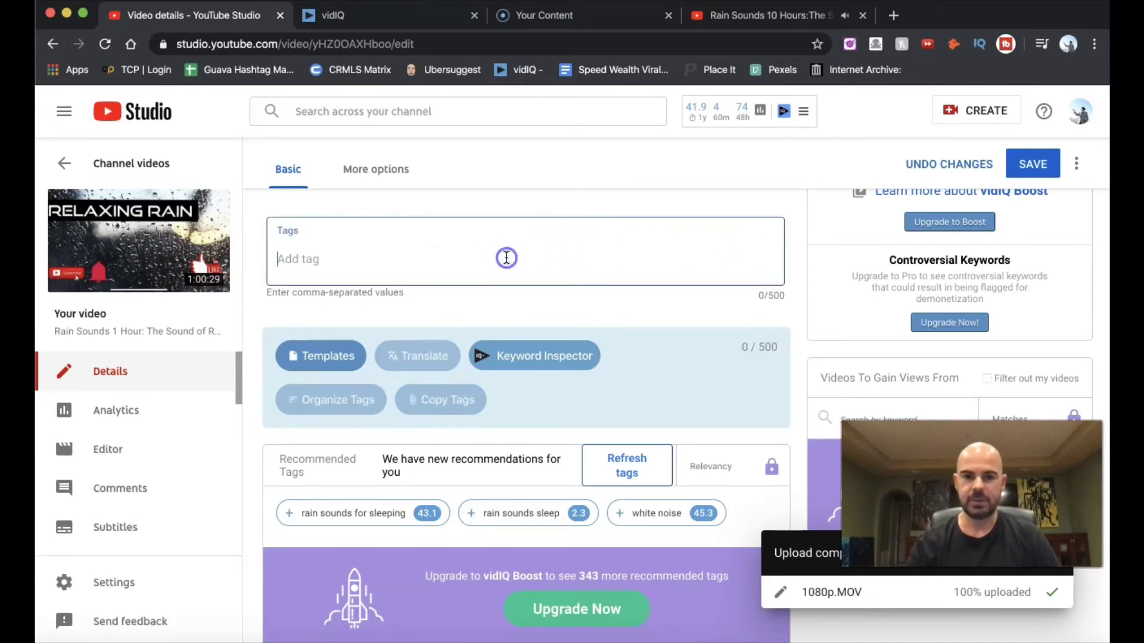
Step: Paste the copied competitor tags into the Relaxing Rain video's tag field and save the video
key("ctrl+v")
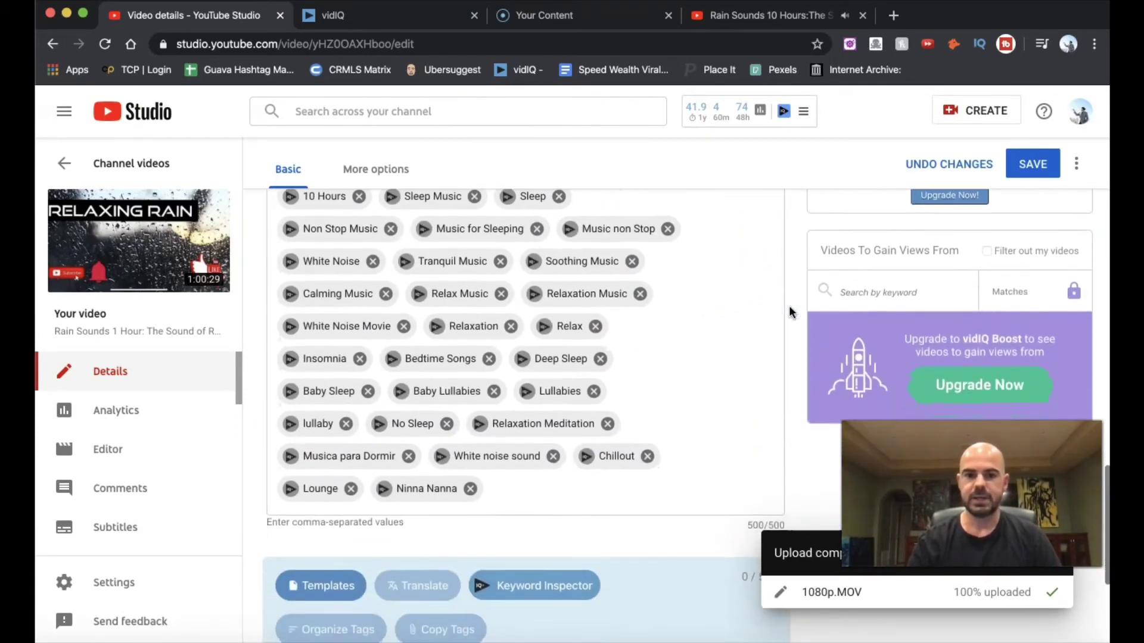
scroll(789, 306, "down", 5)
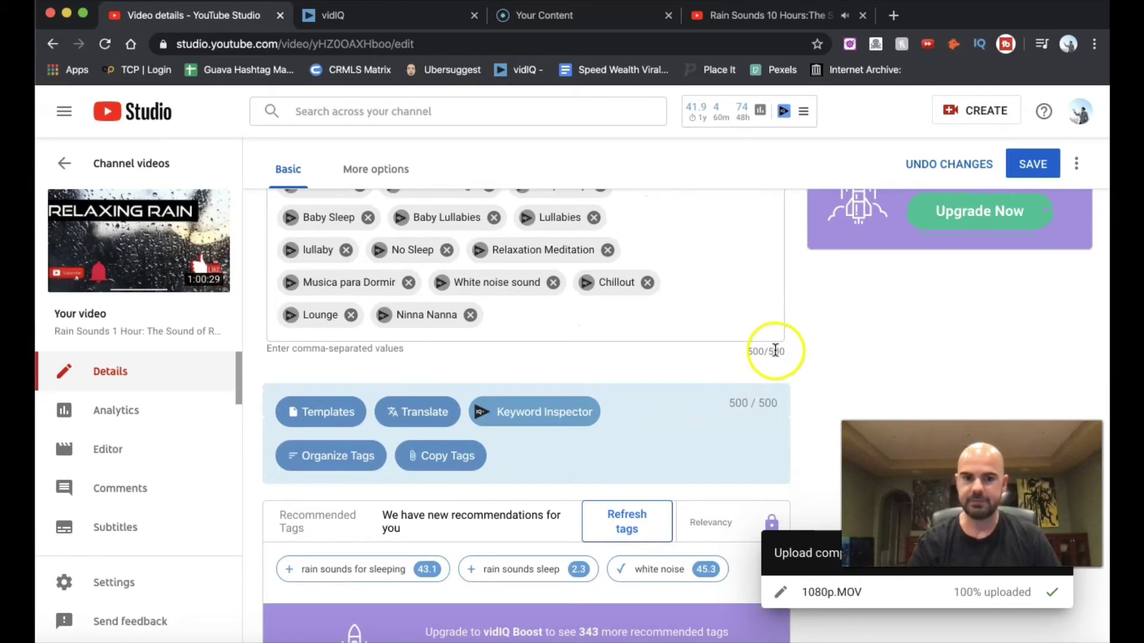
scroll(774, 350, "up", 7)
left_click(1033, 165)
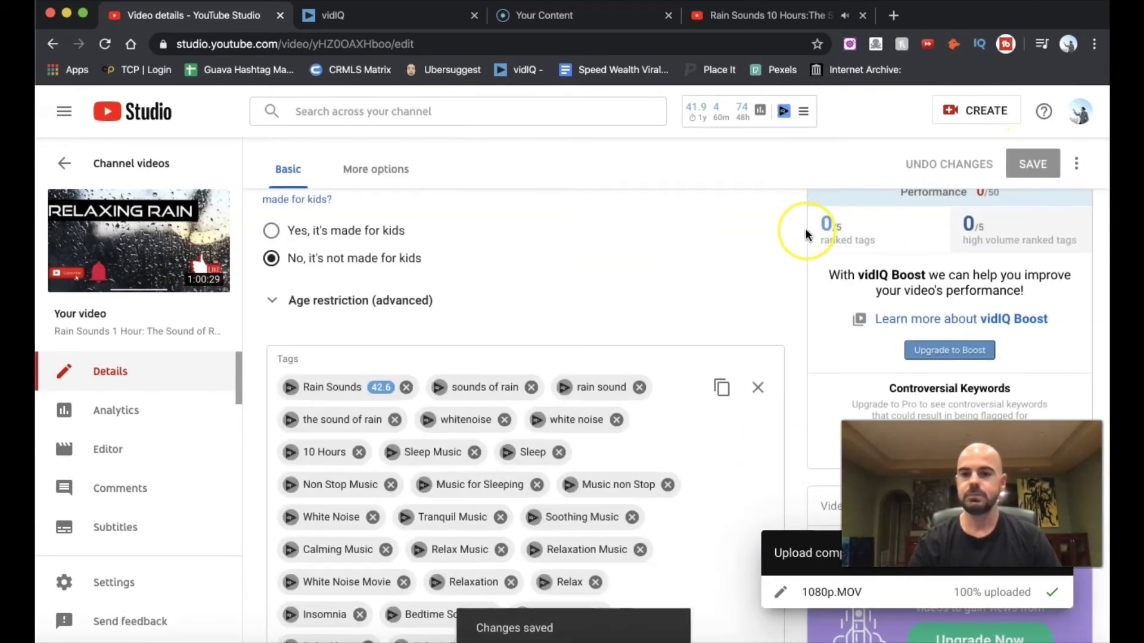
Step: Review the Relaxing Rain video's vidIQ SEO score and open its checklist to examine the unmet items
scroll(805, 228, "up", 12)
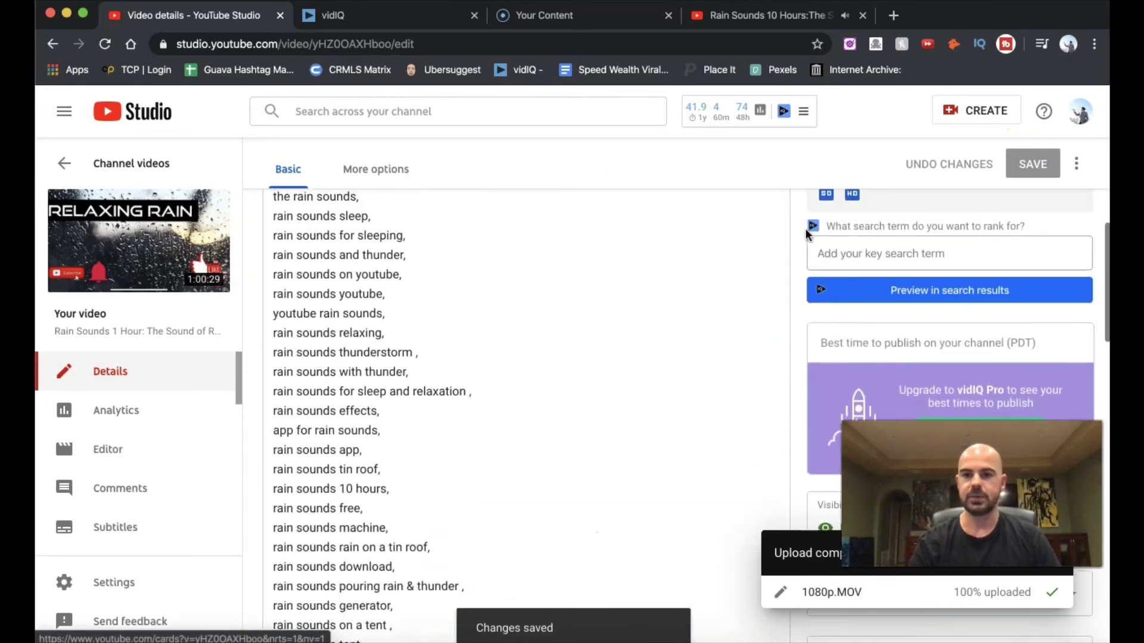
scroll(806, 228, "down", 4)
scroll(805, 227, "down", 4)
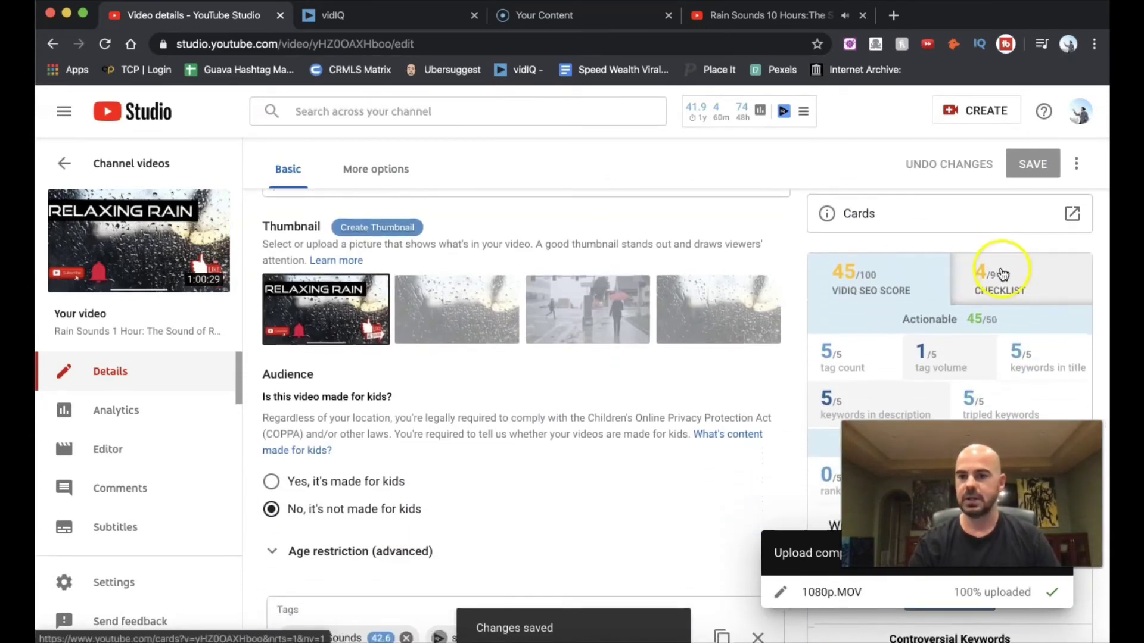
left_click(1003, 278)
scroll(877, 338, "down", 1)
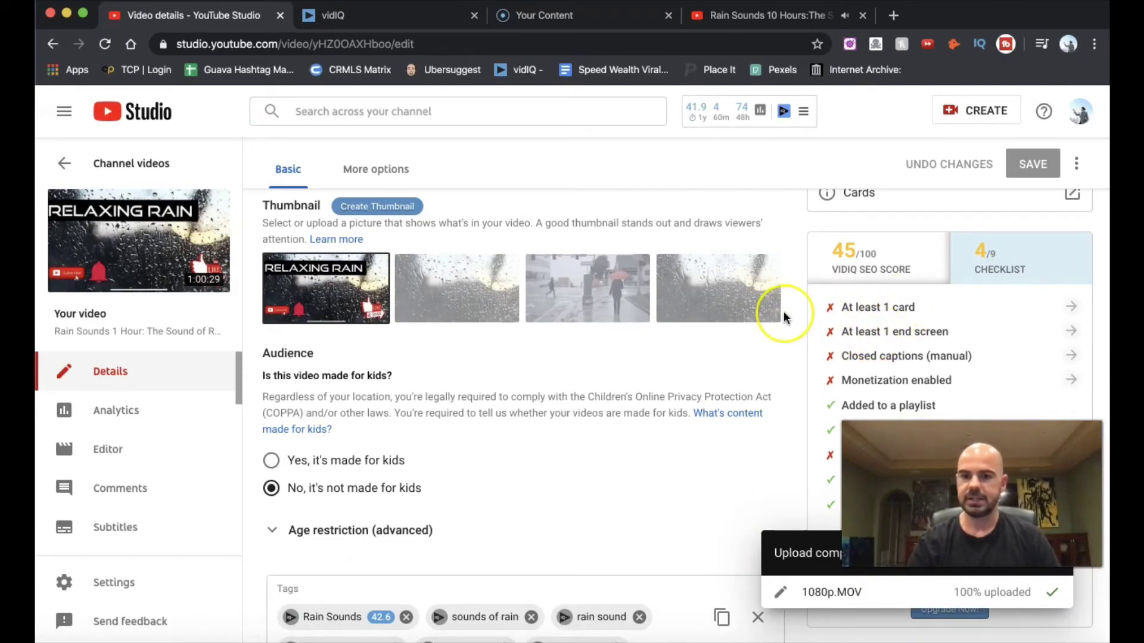
scroll(784, 311, "down", 10)
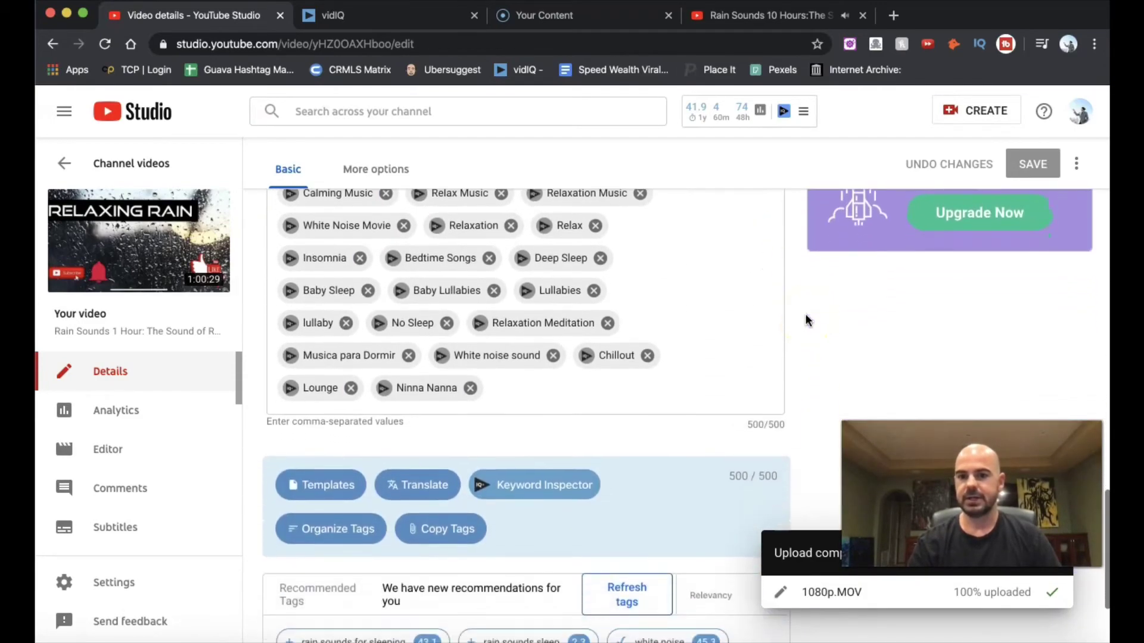
Step: Add an end screen to the Relaxing Rain video with the "1 video, 1 subscribe" template and save it
scroll(805, 316, "up", 15)
scroll(834, 315, "down", 4)
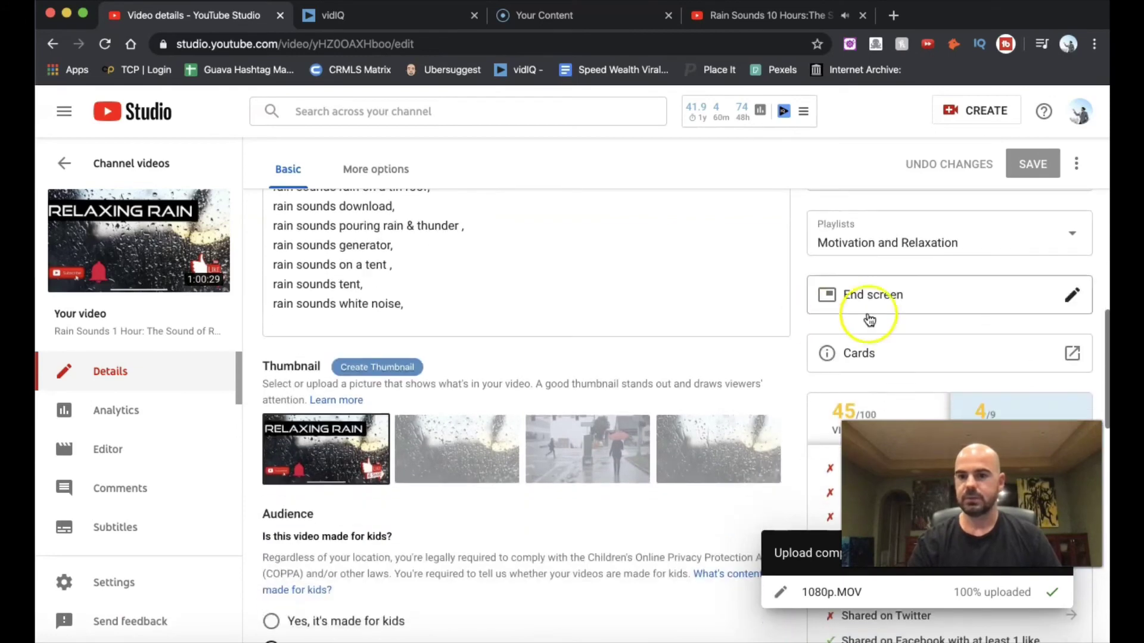
left_click(906, 298)
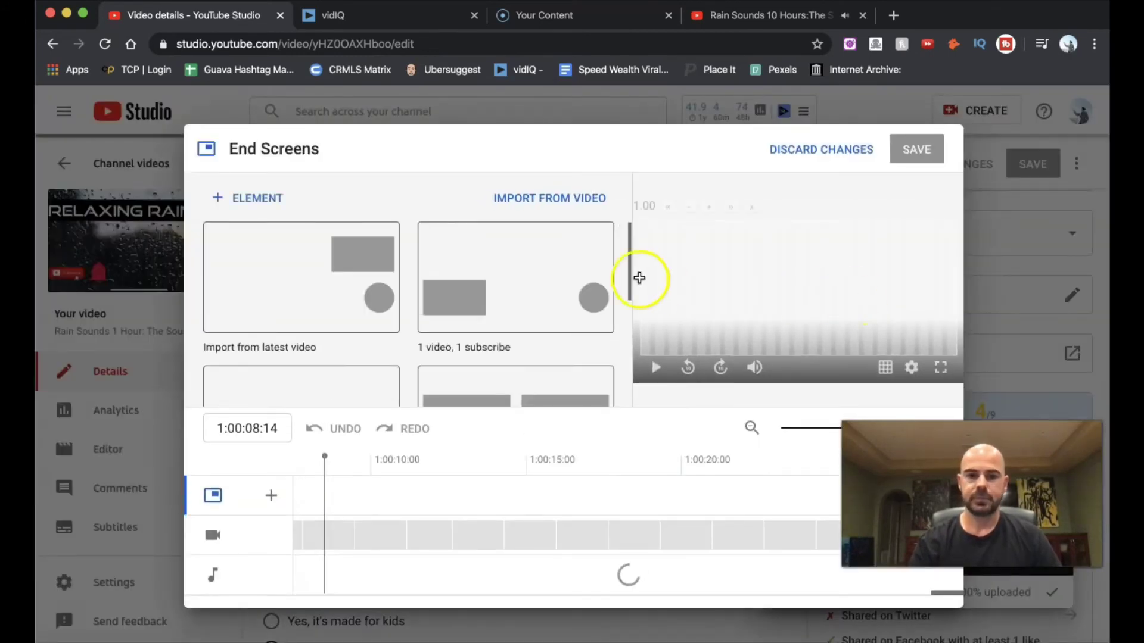
scroll(619, 236, "down", 4)
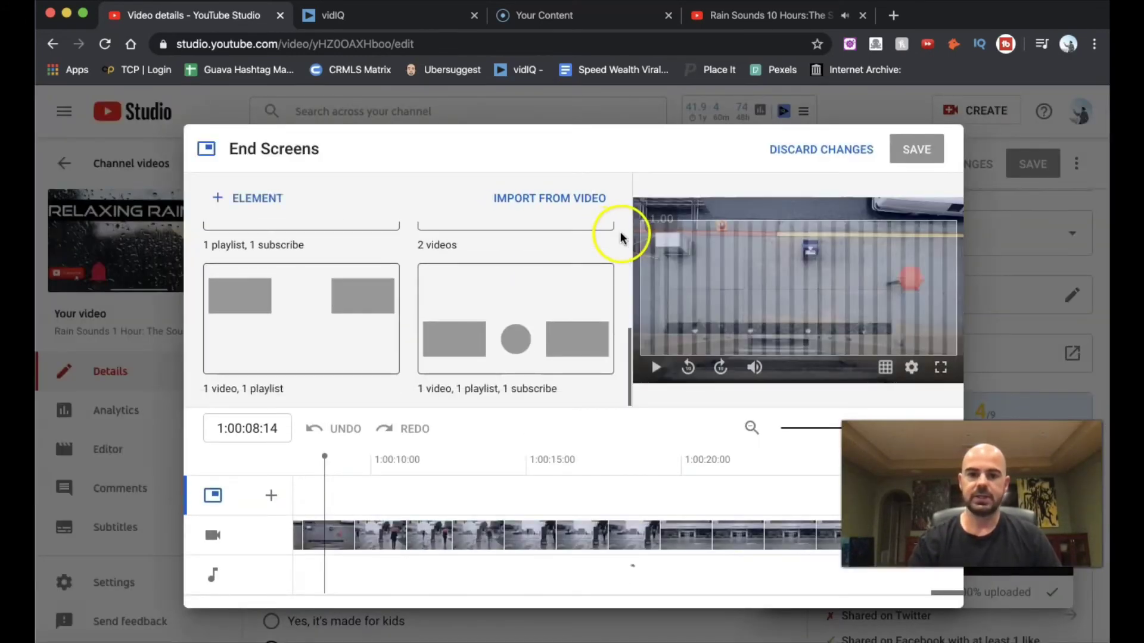
scroll(498, 280, "up", 4)
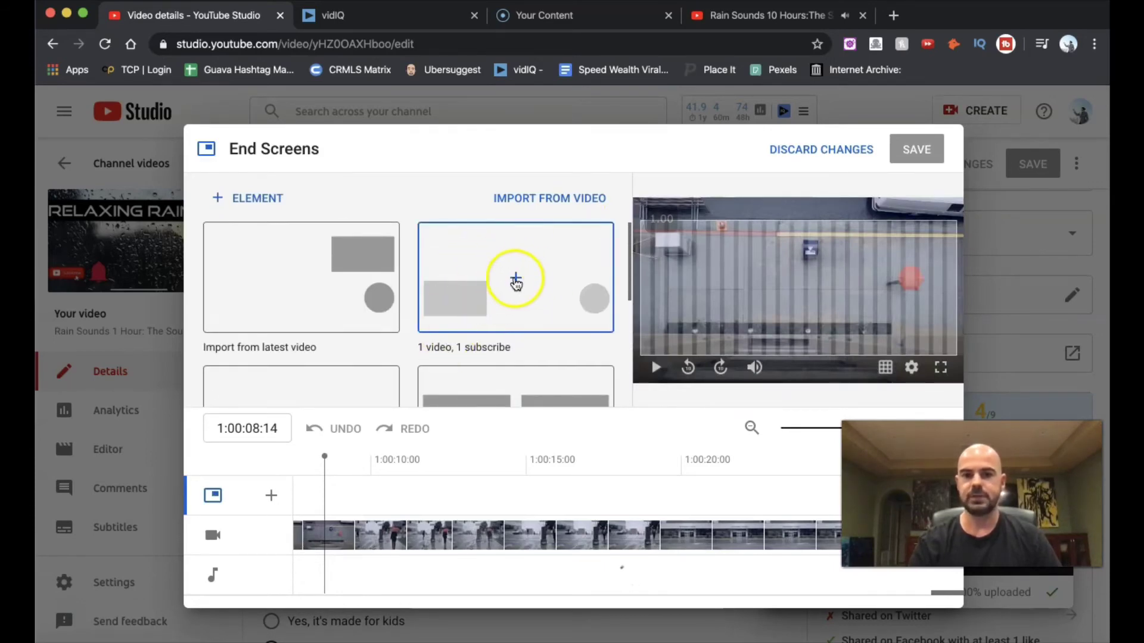
left_click(516, 281)
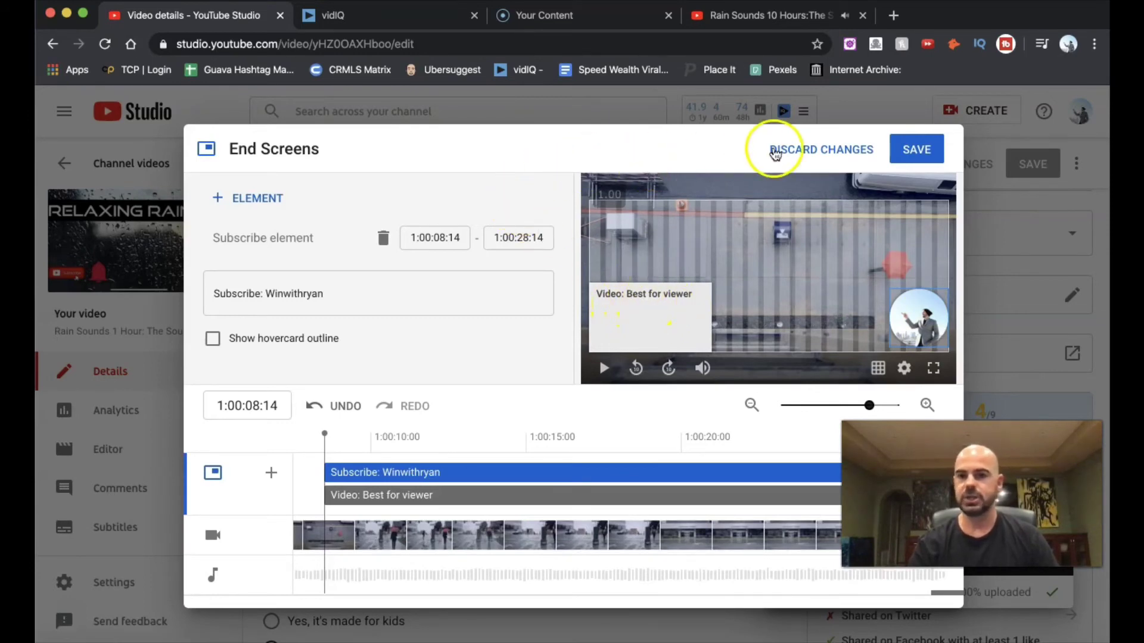
left_click(911, 151)
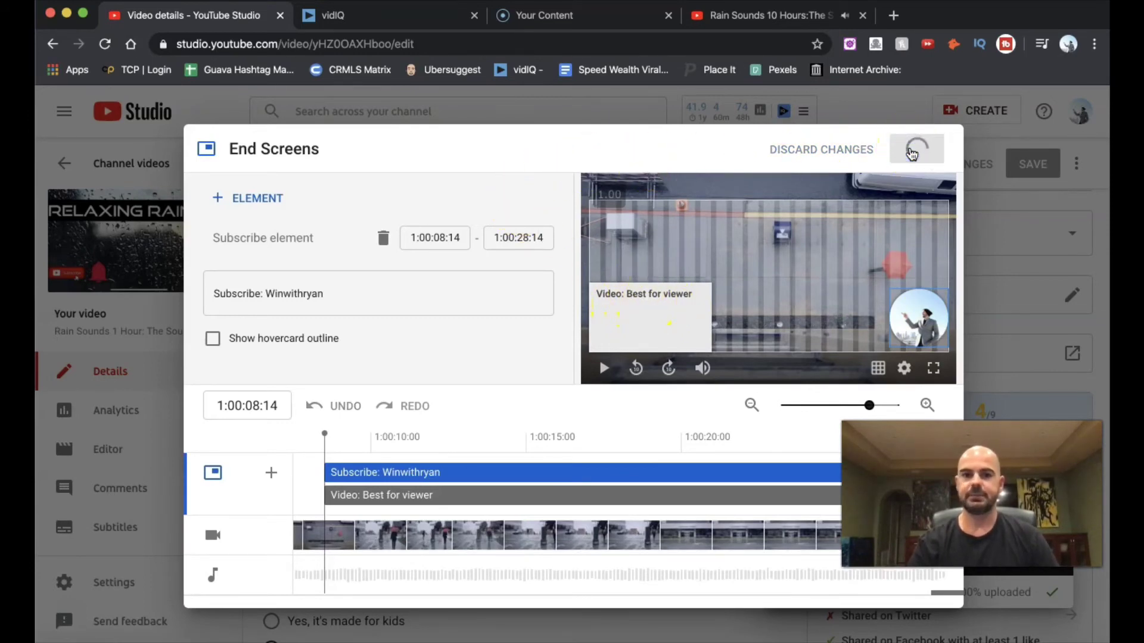
Step: Open the card editor for the Relaxing Rain video and start a new Video or Playlist card
scroll(799, 259, "down", 1)
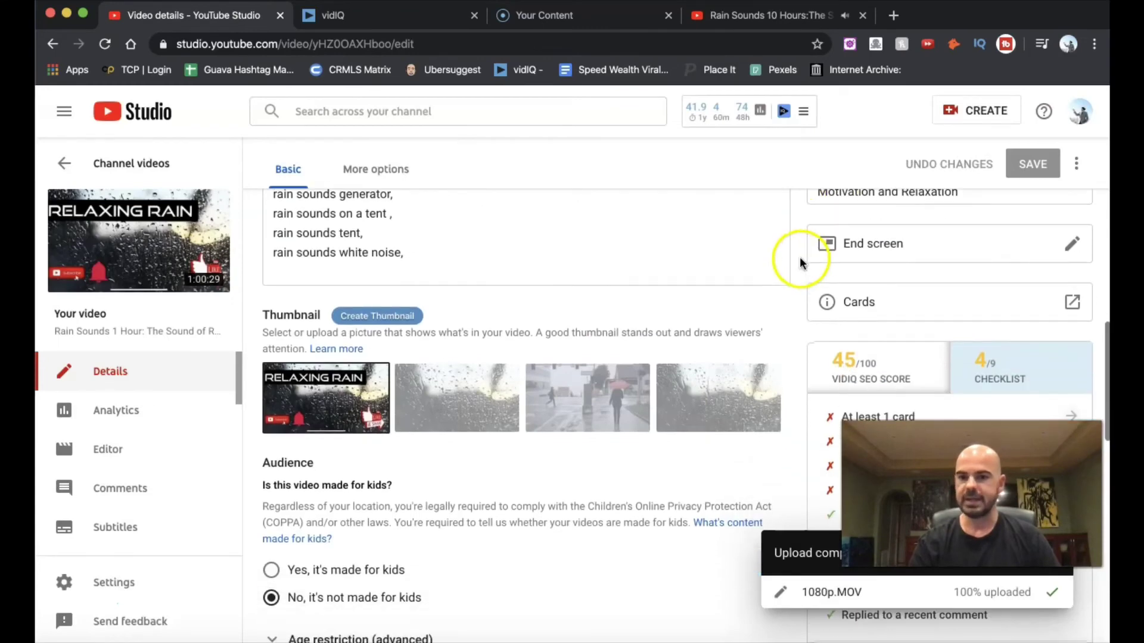
left_click(898, 300)
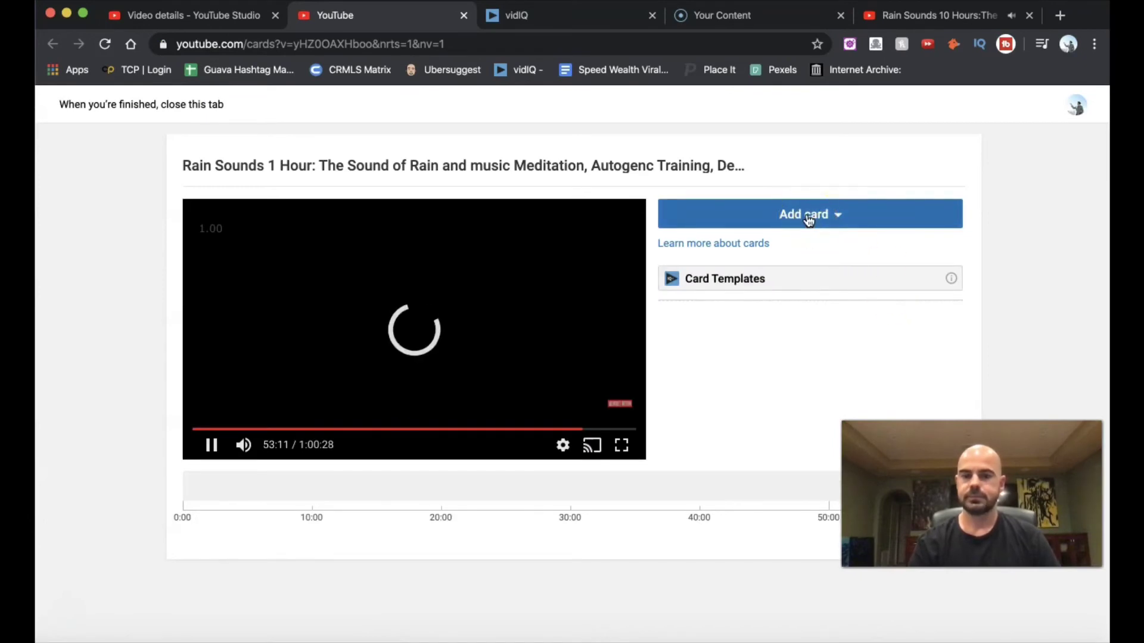
left_click(808, 218)
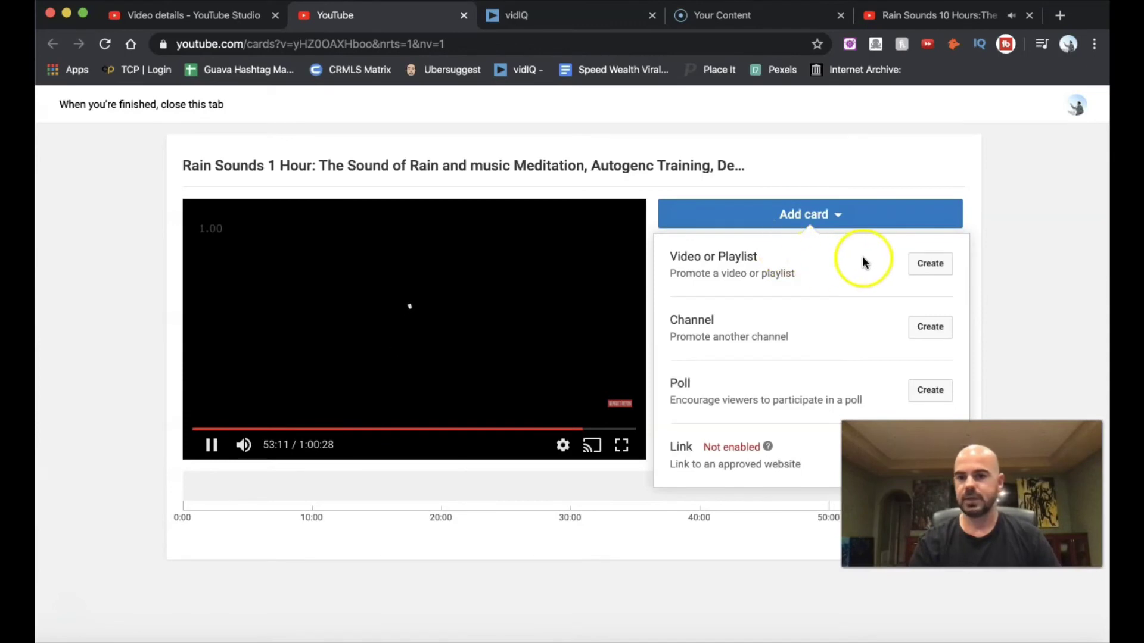
left_click(921, 264)
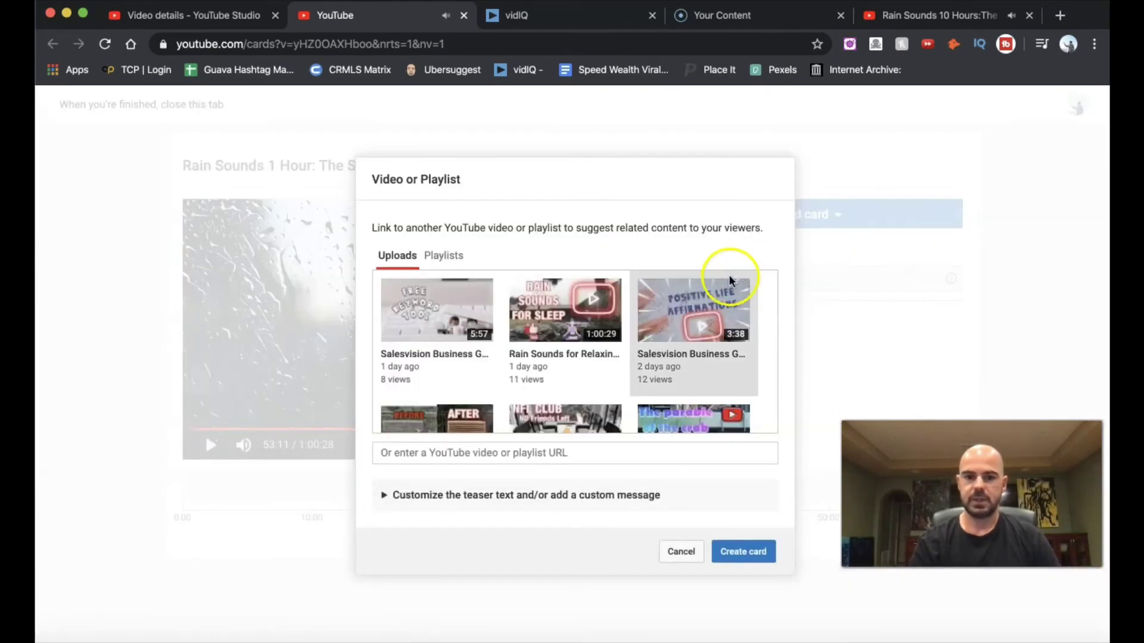
Step: Choose the 3:38 "Positive Life Affirmations" upload as the card's linked video and create the card
scroll(634, 307, "down", 2)
scroll(633, 306, "down", 5)
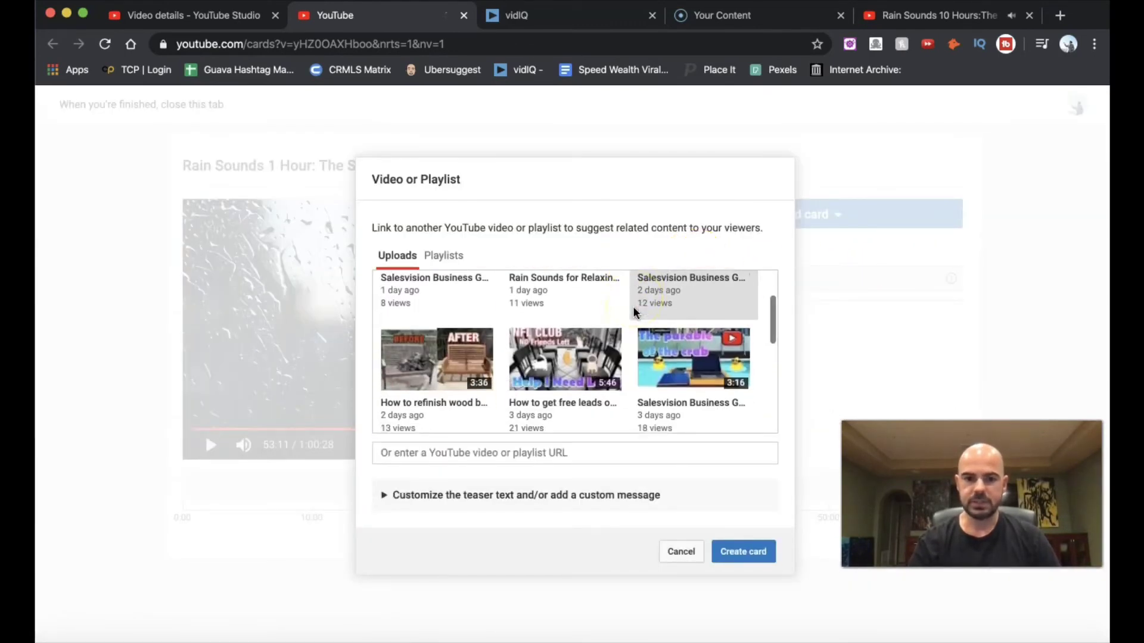
scroll(633, 306, "down", 3)
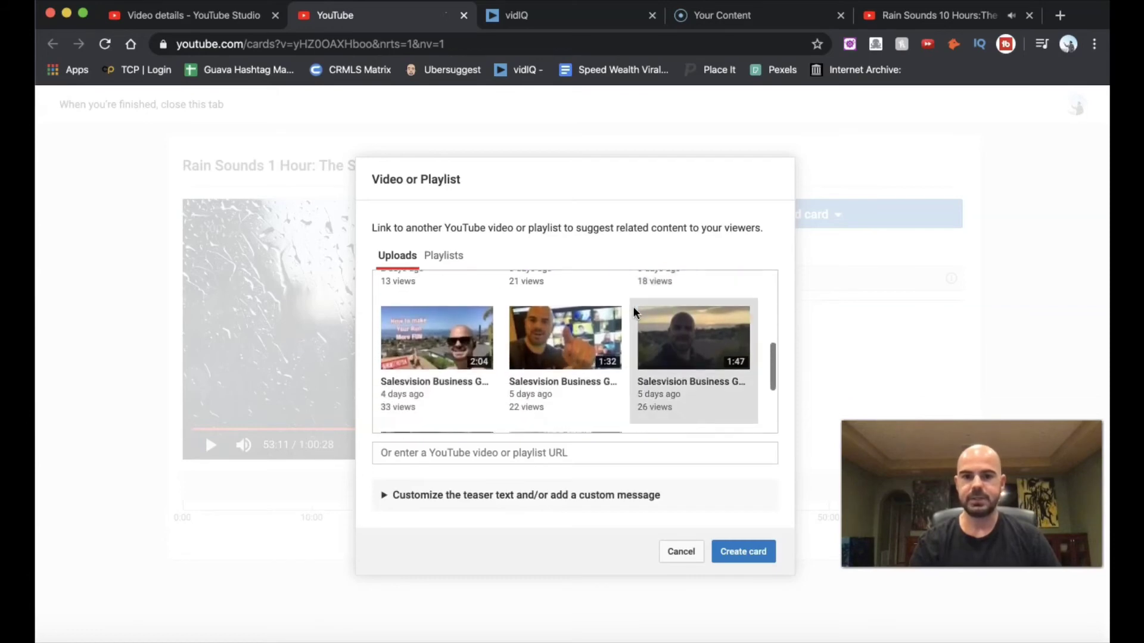
scroll(634, 311, "up", 10)
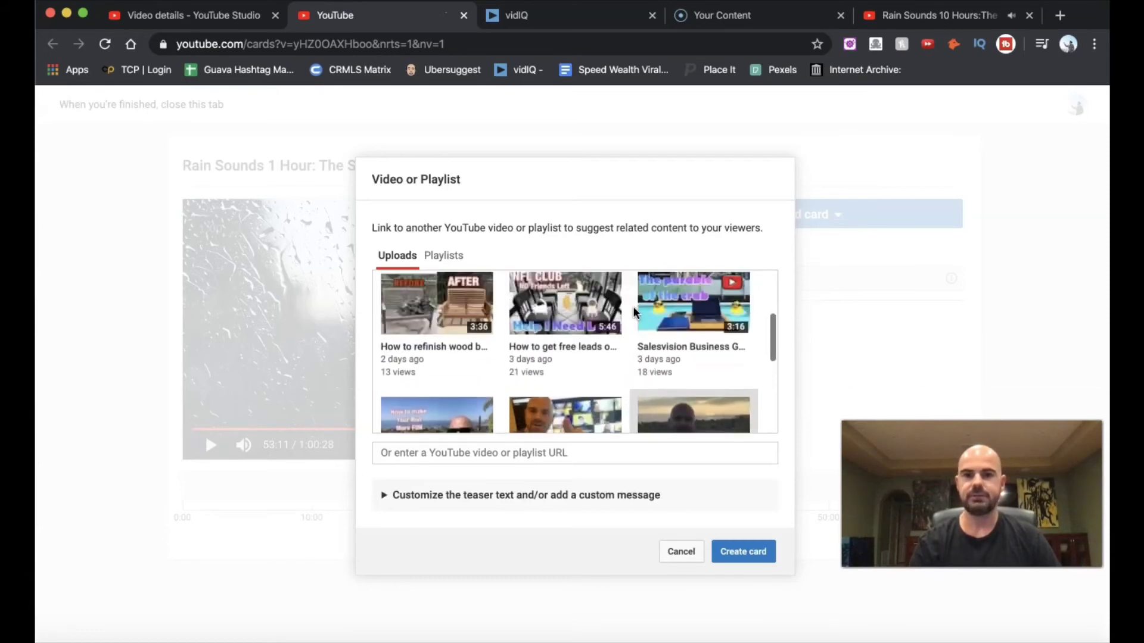
left_click(530, 319)
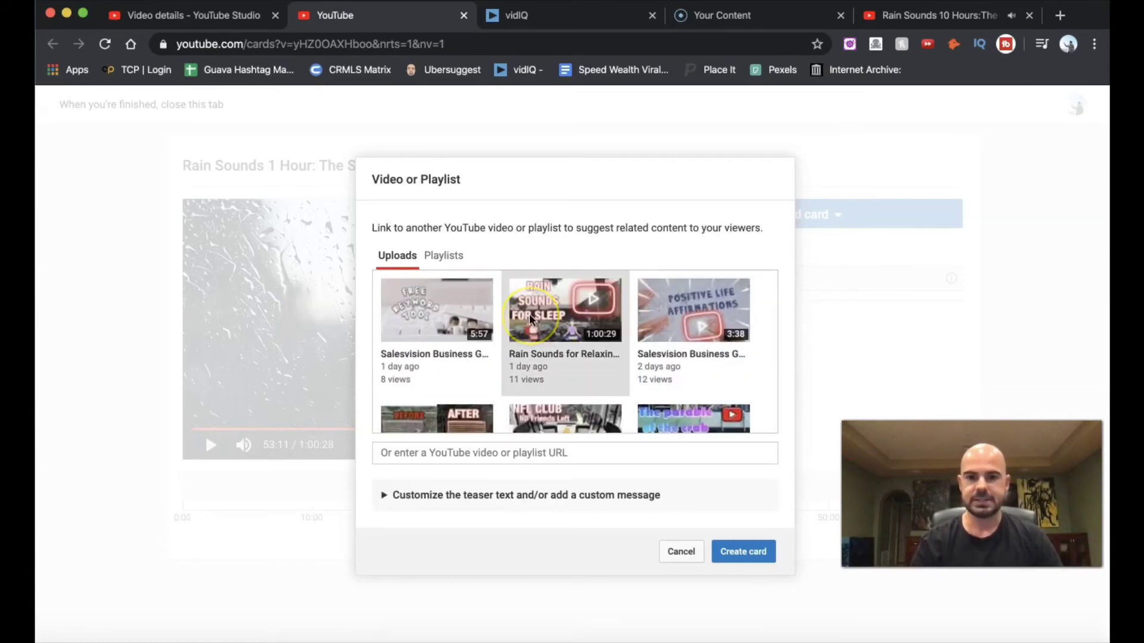
scroll(618, 326, "down", 2)
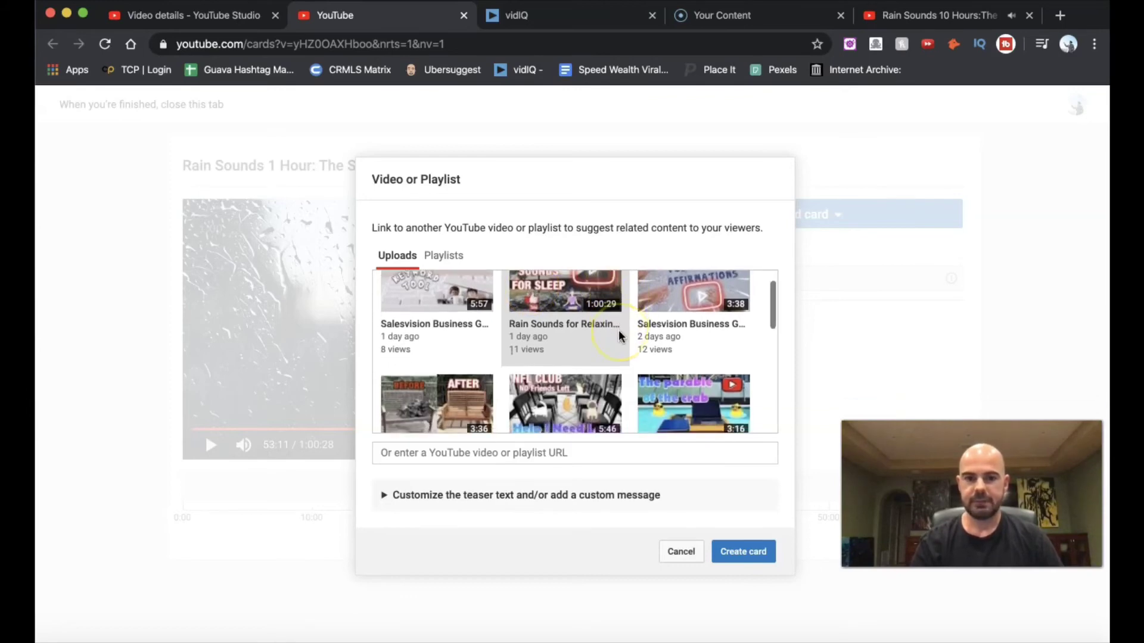
scroll(626, 335, "up", 1)
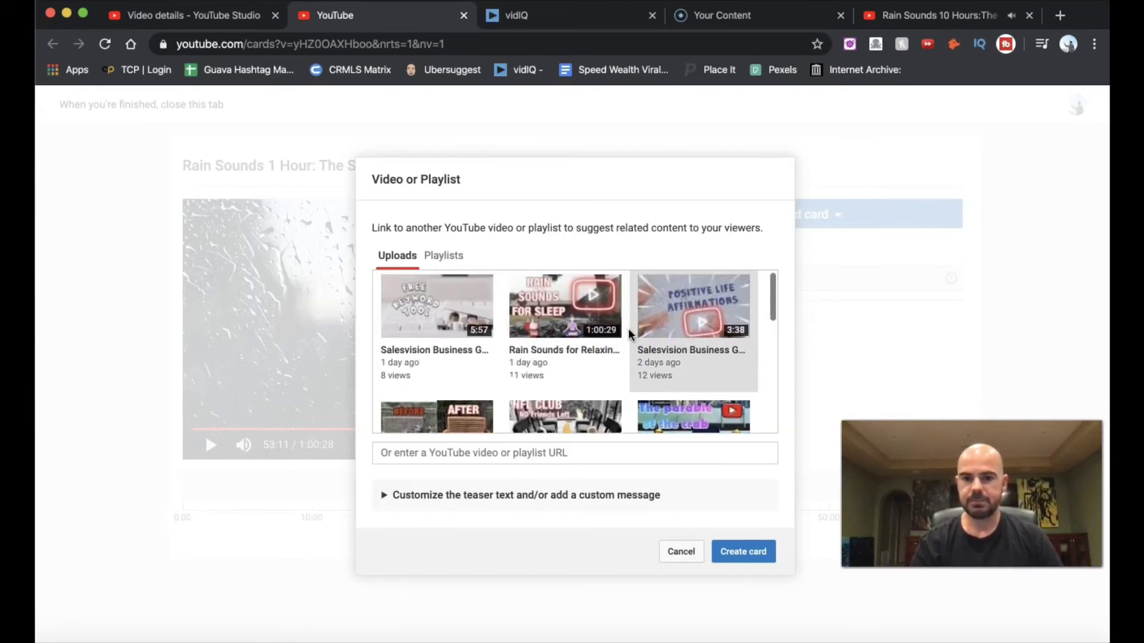
left_click(678, 308)
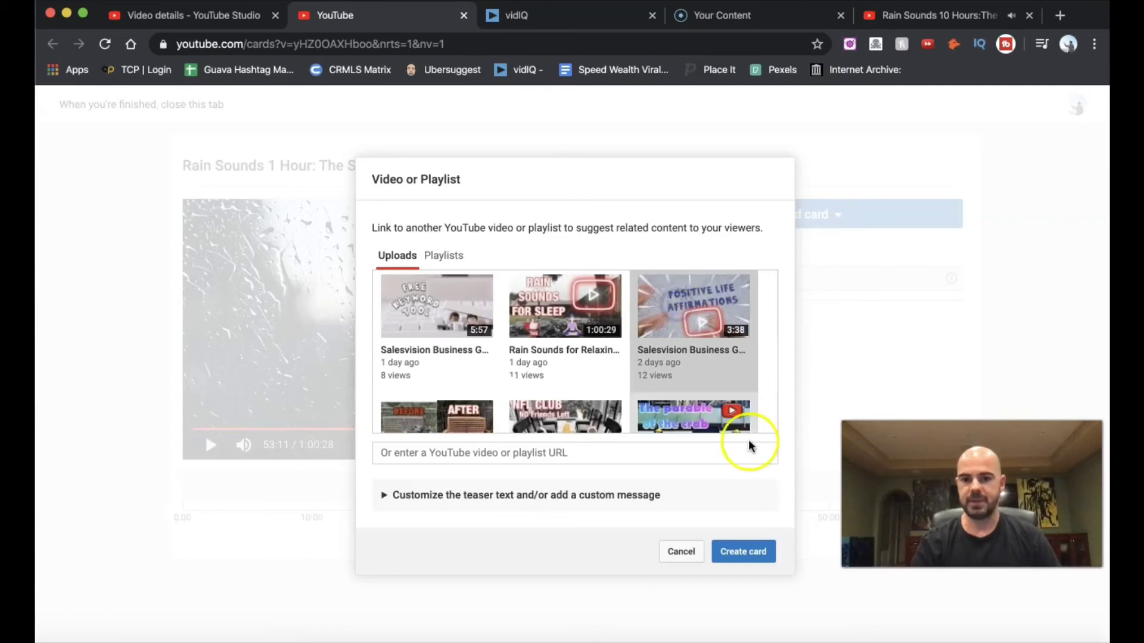
left_click(749, 553)
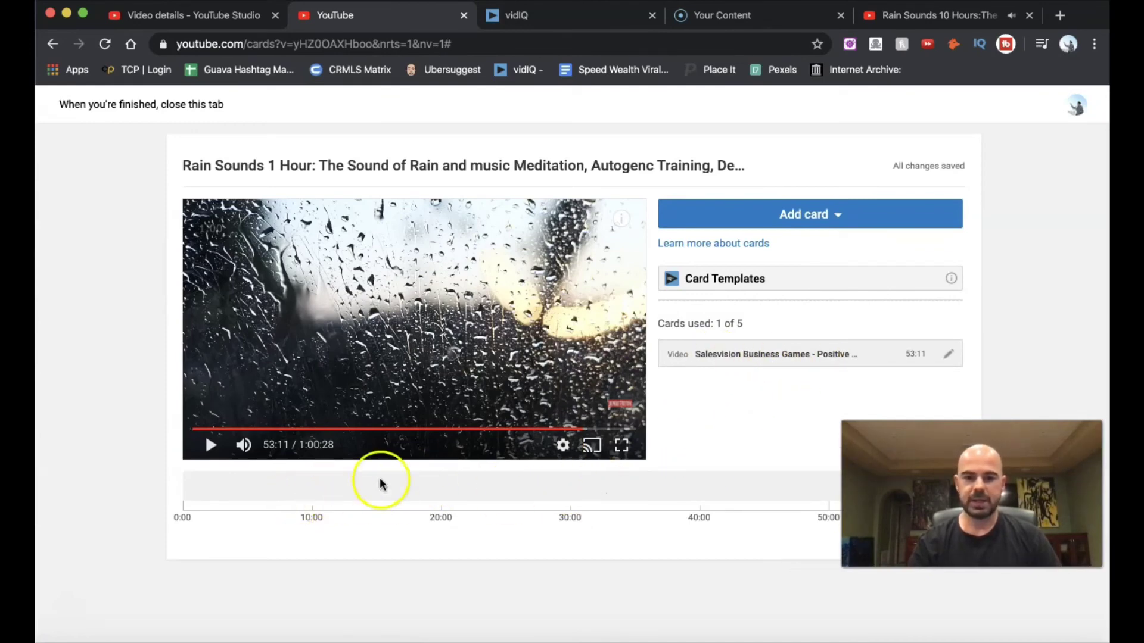
Step: Move the playhead to 48:24 on the card timeline and close the card editor
left_click(808, 491)
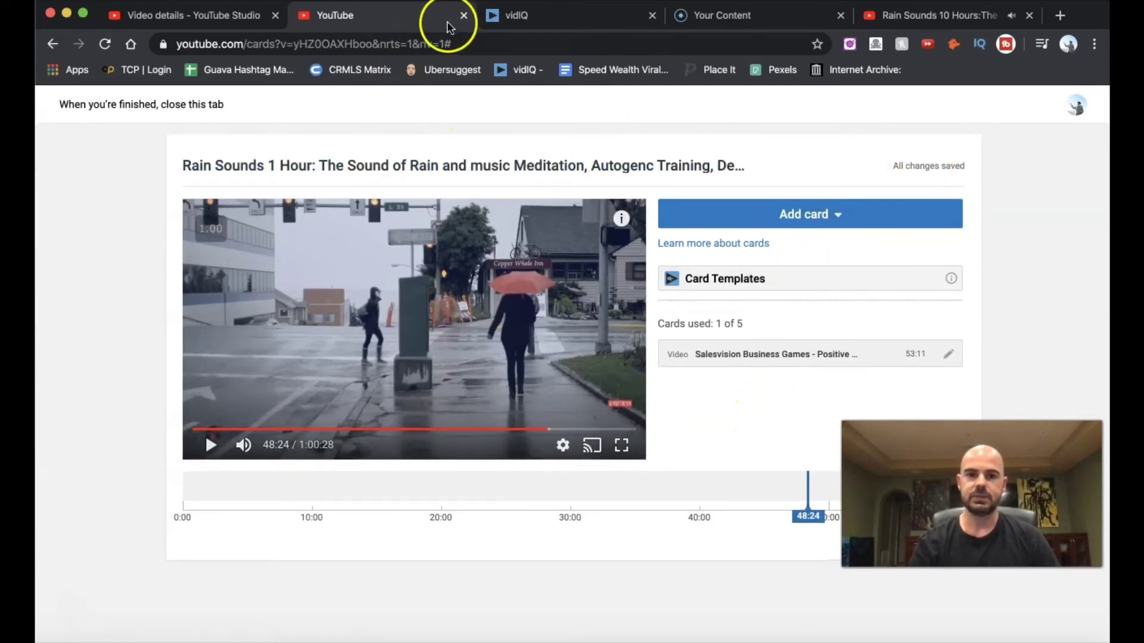
left_click(464, 16)
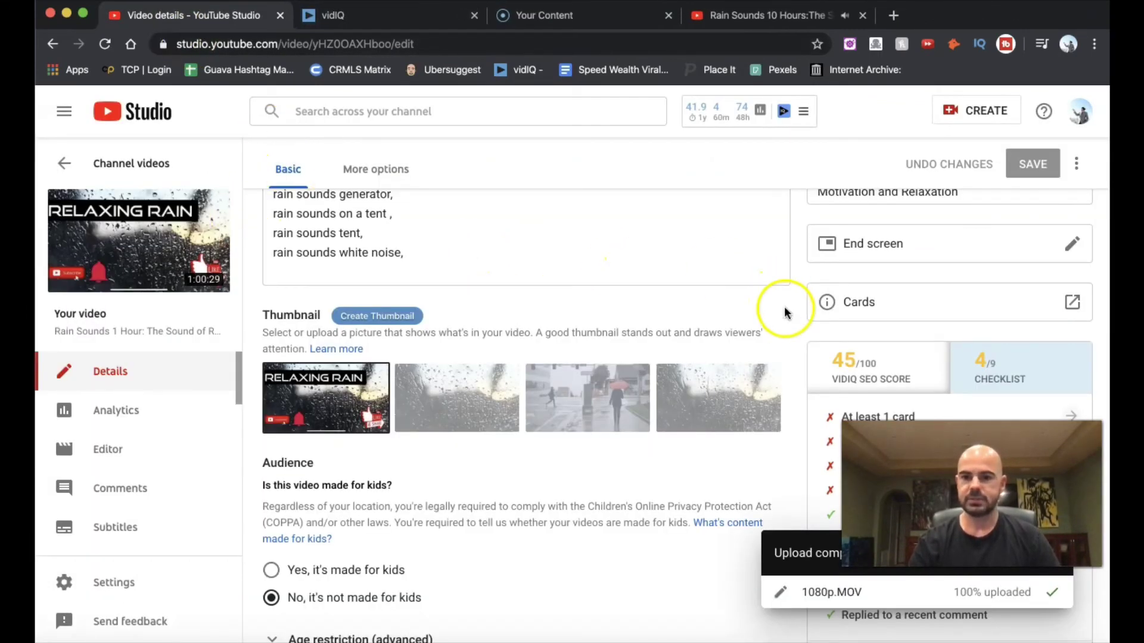
Step: Remove the trailing comma after "rain sounds white noise" at the end of the description and save the video
scroll(785, 312, "down", 15)
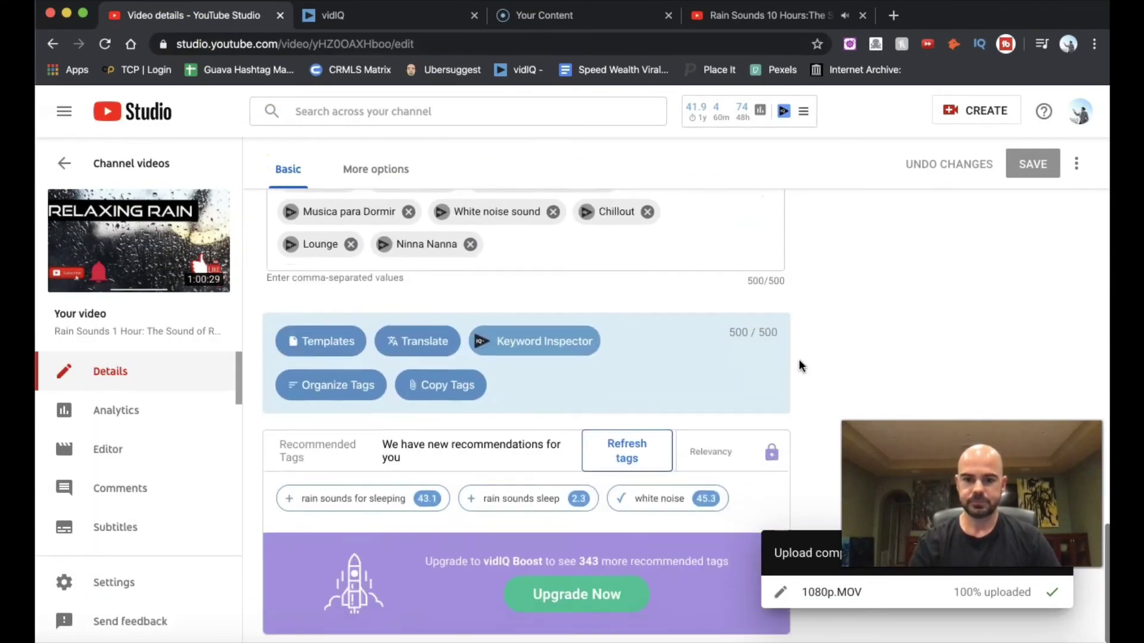
scroll(799, 360, "up", 10)
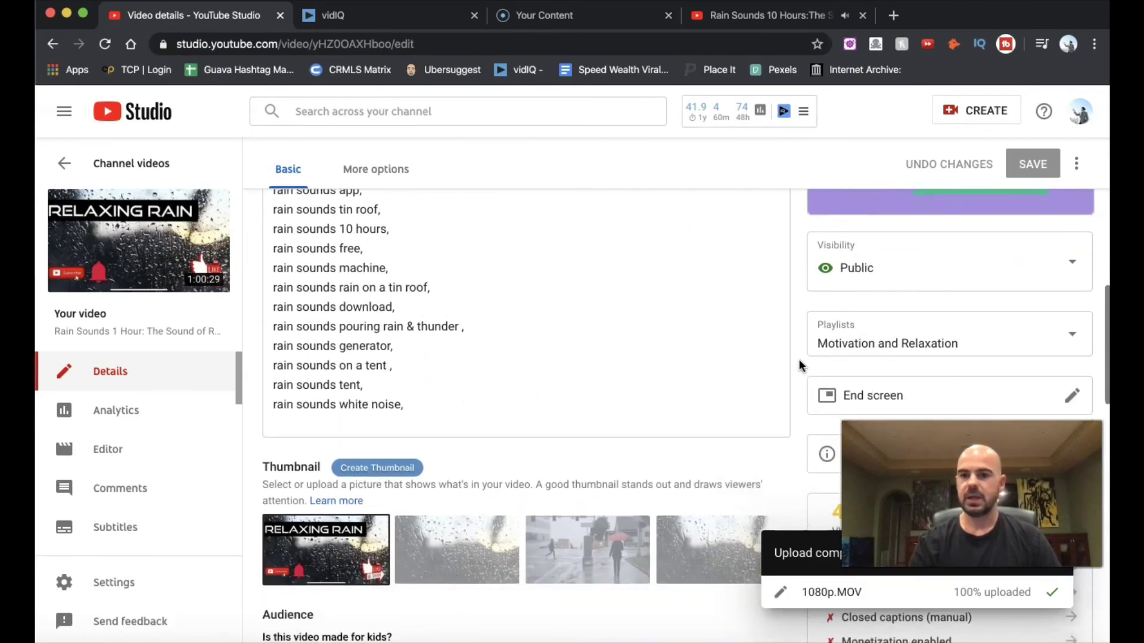
scroll(796, 339, "down", 5)
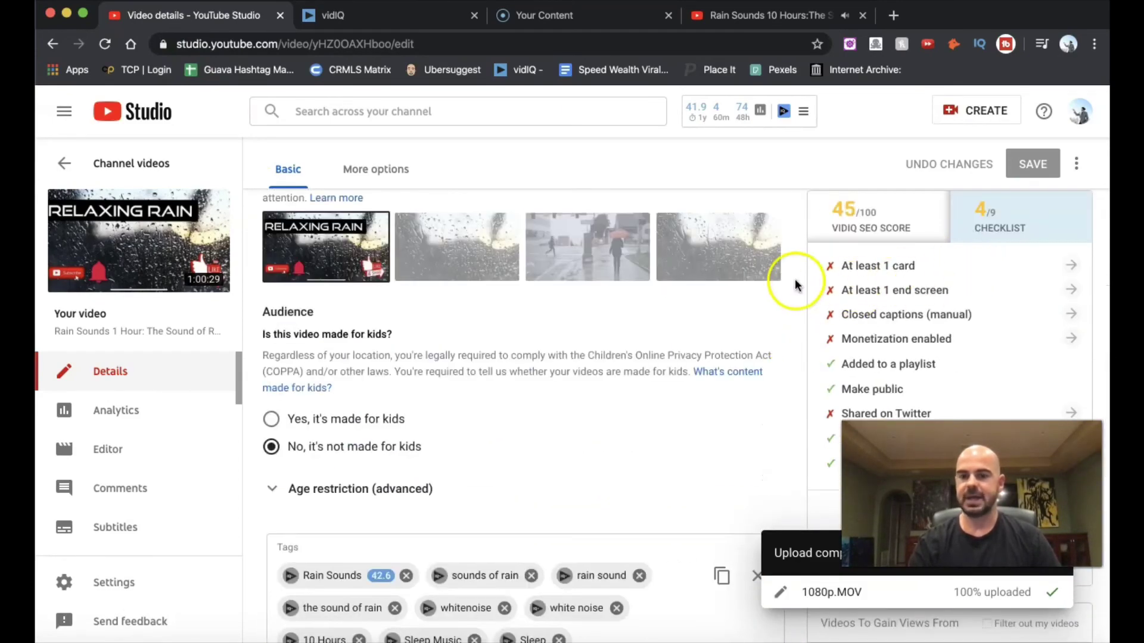
scroll(797, 286, "up", 5)
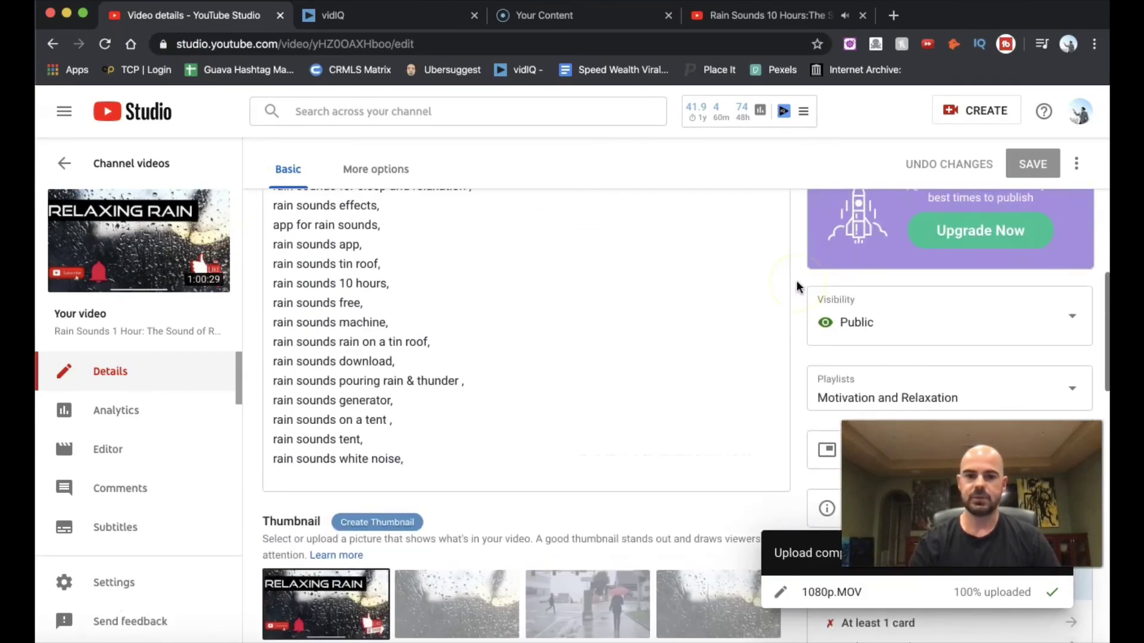
left_click(583, 464)
key("BackSpace")
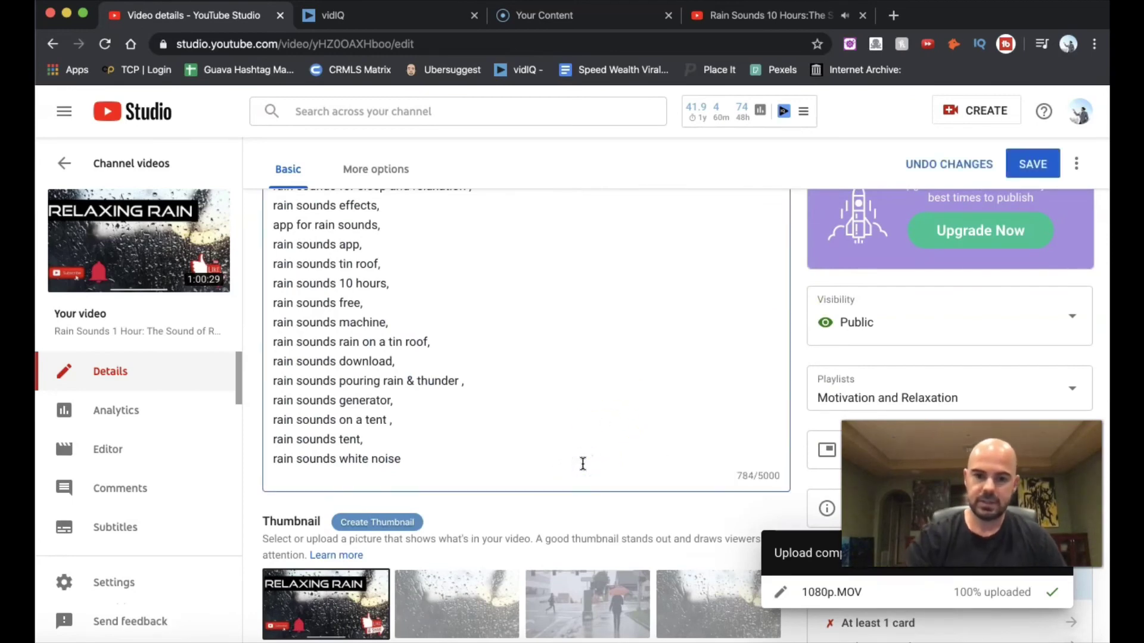
left_click(1034, 173)
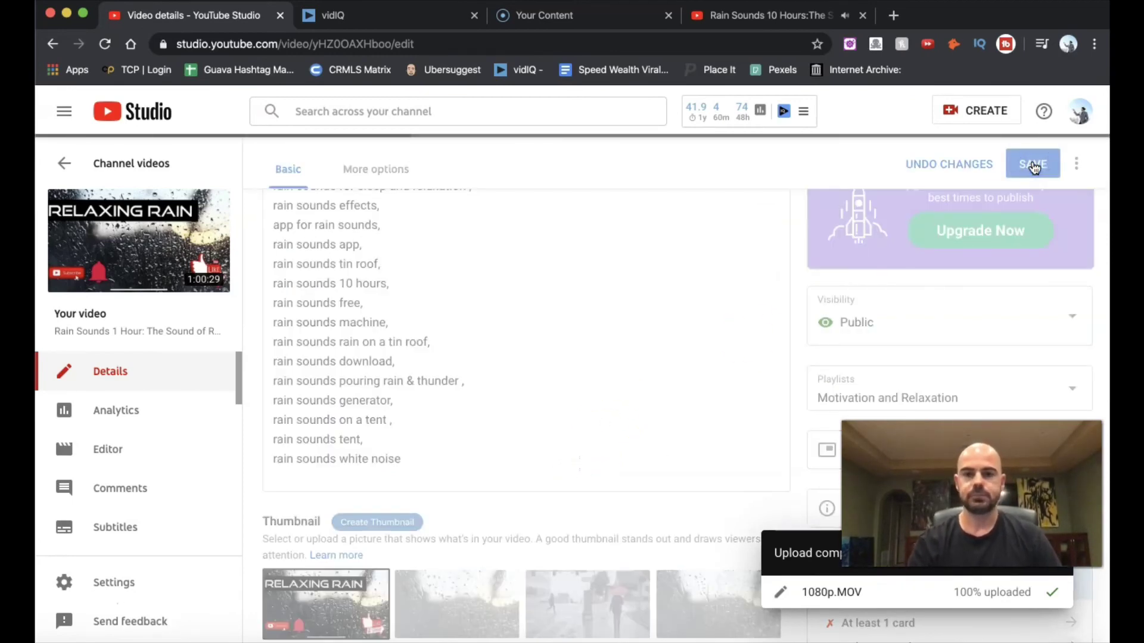
Step: Recheck the card and end screen items in the vidIQ checklist after saving
scroll(793, 181, "down", 3)
scroll(796, 228, "down", 2)
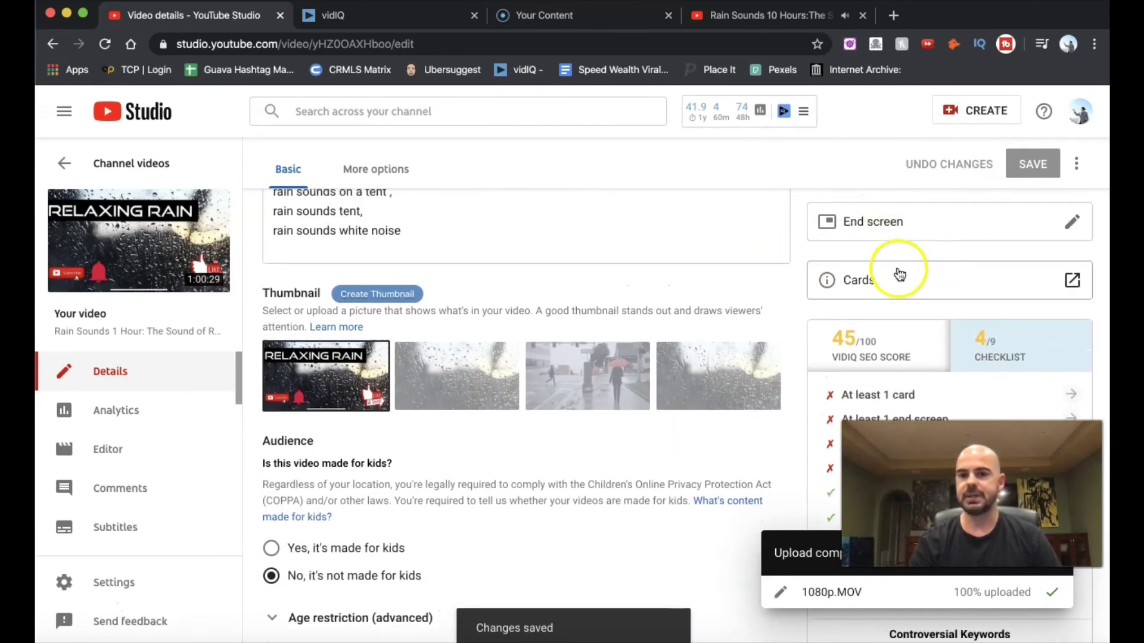
left_click(1004, 351)
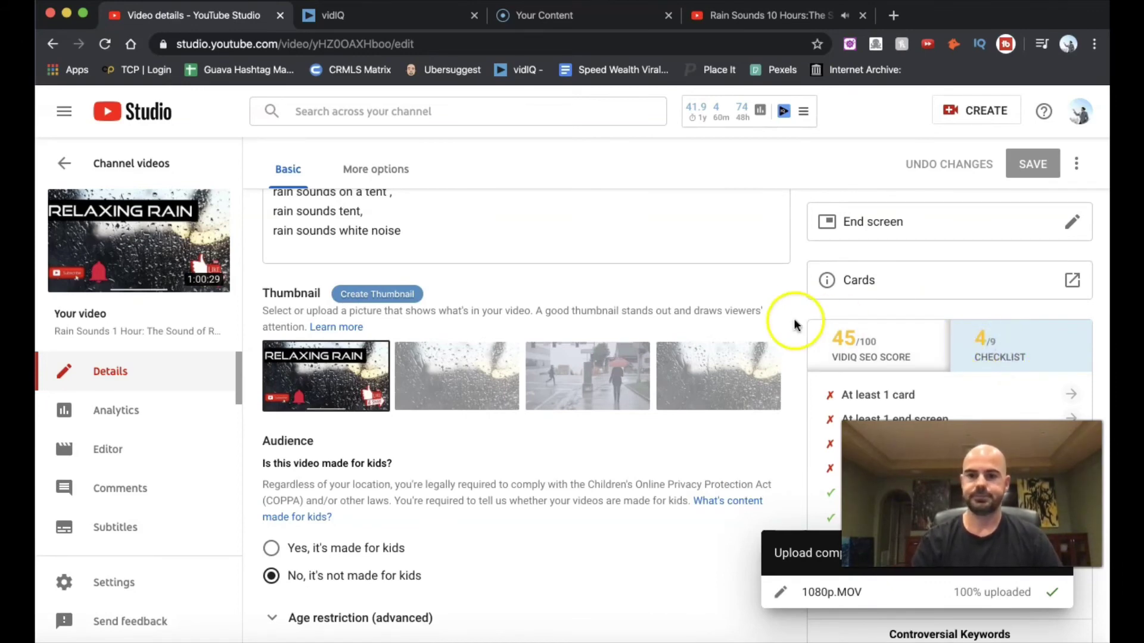
Step: Review the rest of the rain video's vidIQ checklist, including the playlist and social sharing items, and return to the channel's video list
left_click(971, 353)
scroll(893, 346, "down", 4)
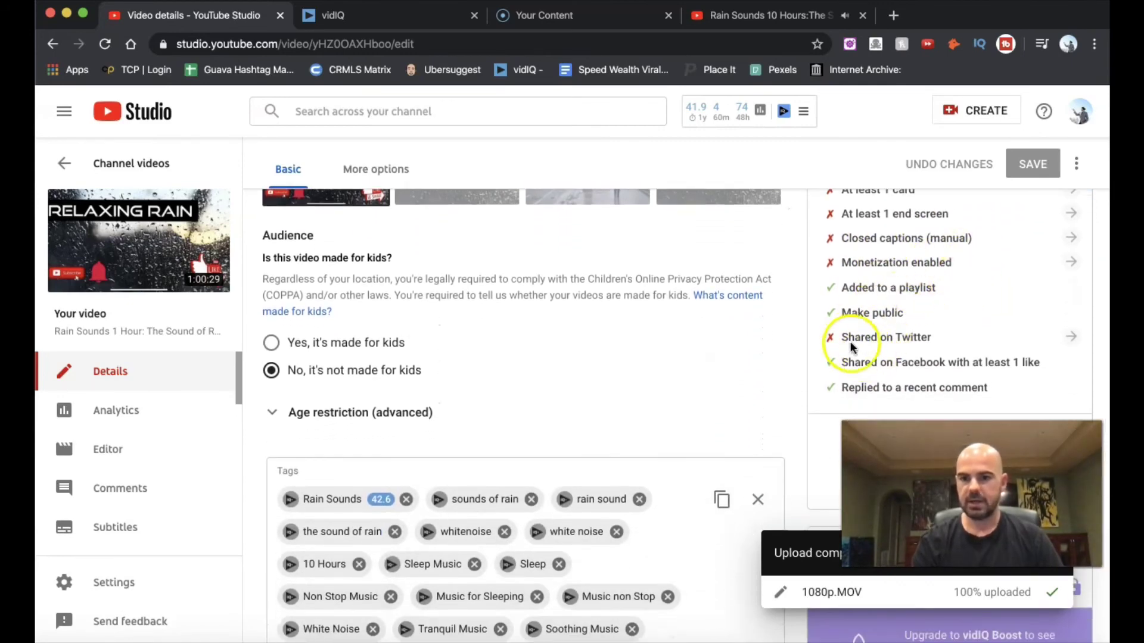
scroll(861, 303, "up", 1)
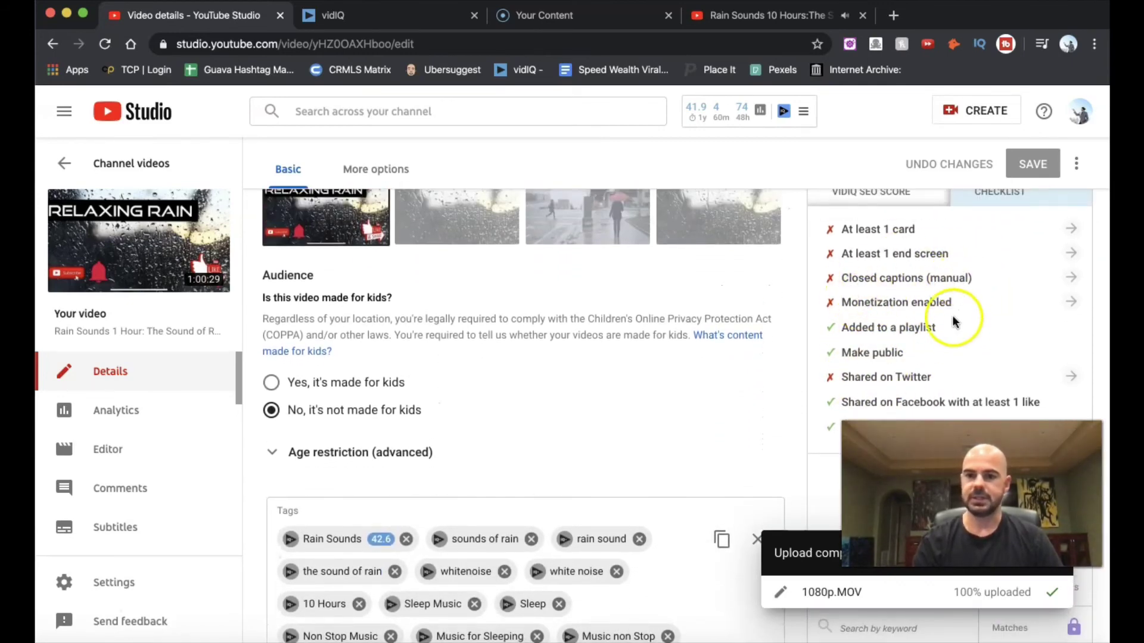
scroll(831, 352, "up", 10)
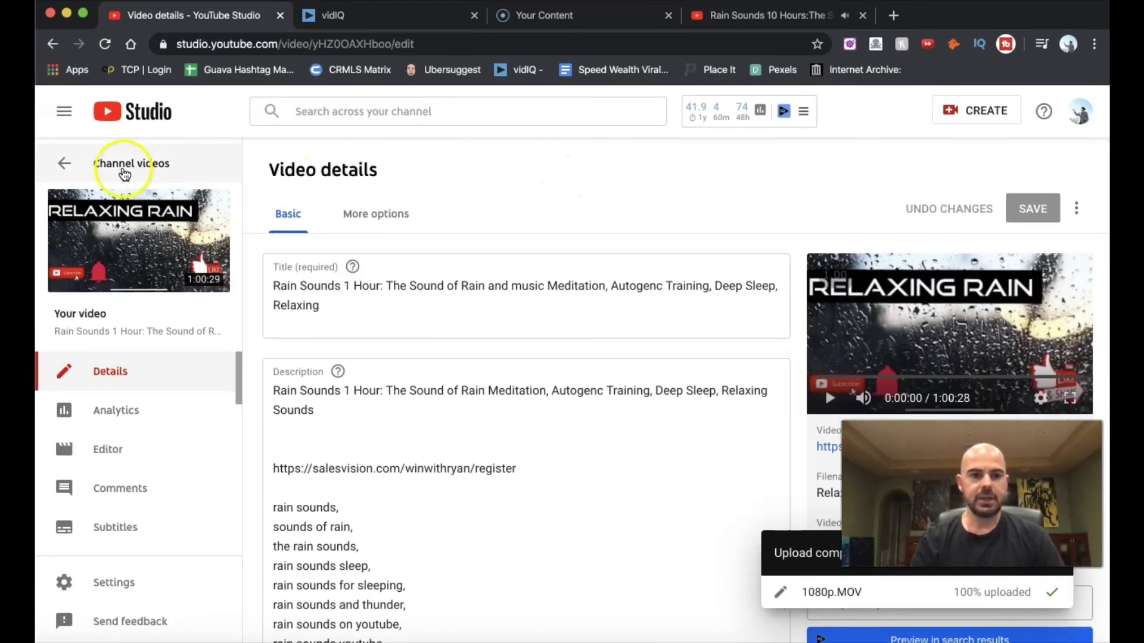
left_click(91, 166)
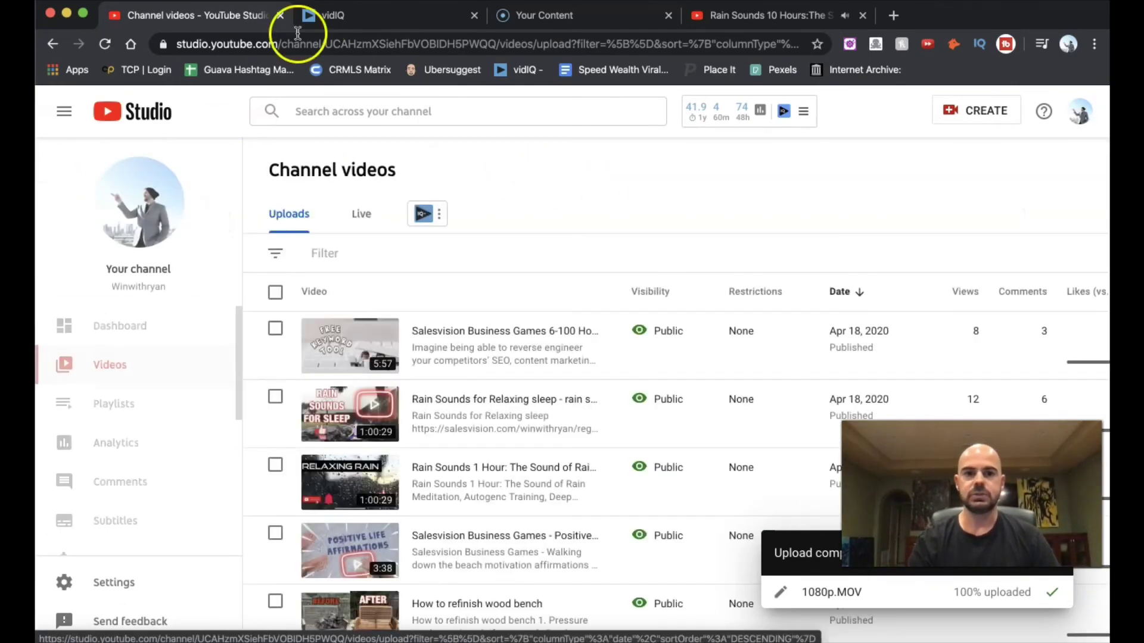
Step: Switch to the vidIQ channel analytics and examine the YouTube SEO, YouTube Overview, top embed URLs and trends sections
left_click(316, 17)
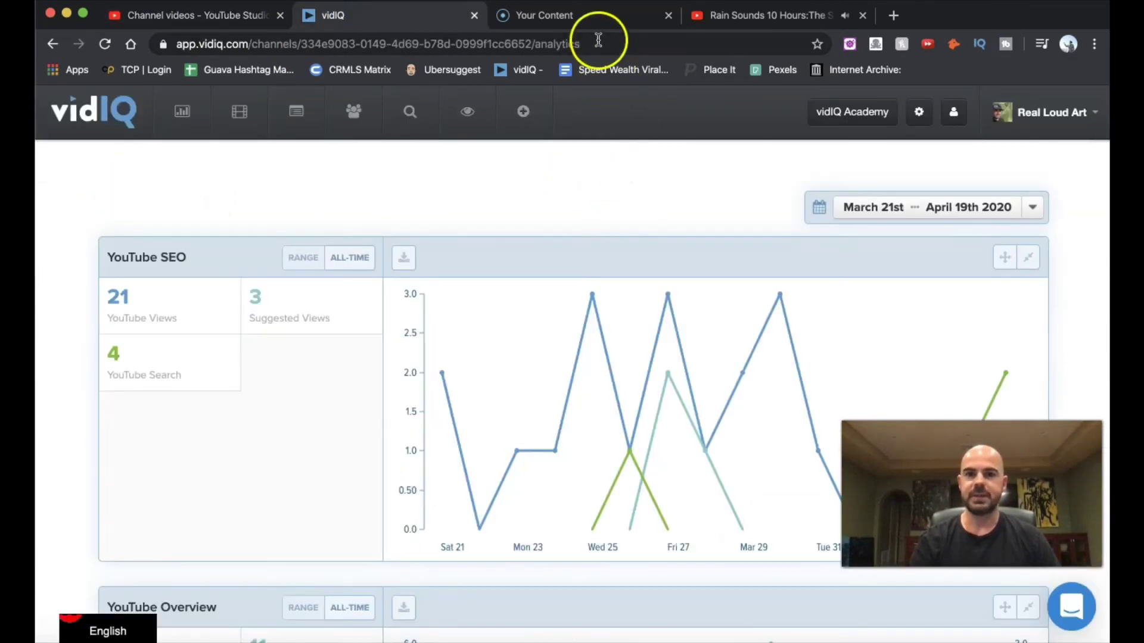
scroll(702, 216, "down", 1)
scroll(702, 211, "down", 10)
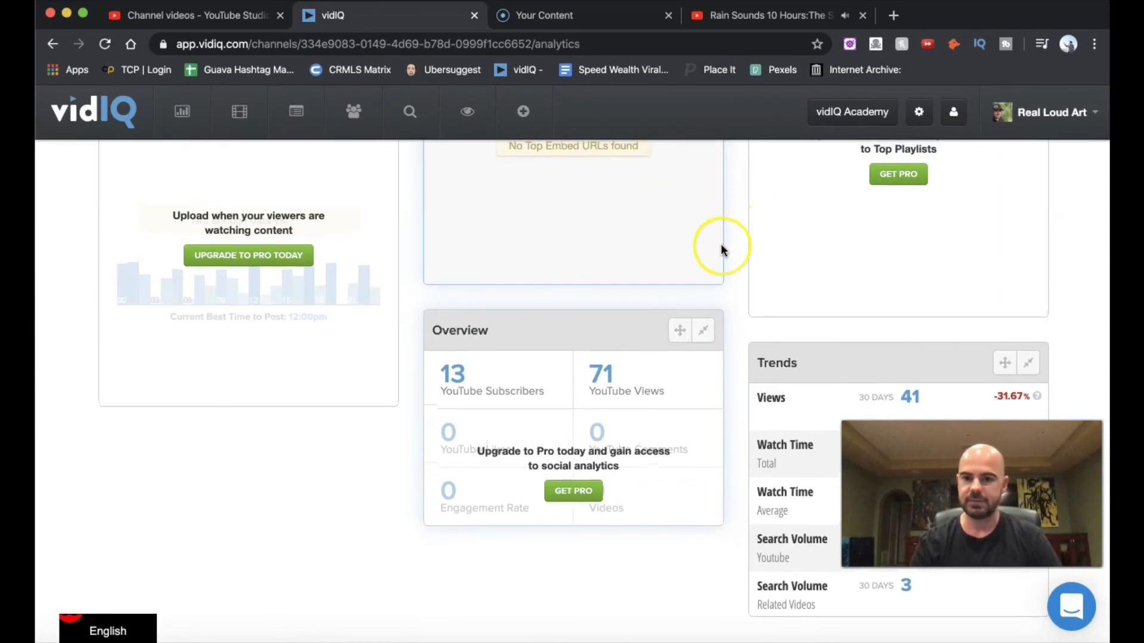
scroll(722, 249, "up", 8)
scroll(722, 247, "up", 6)
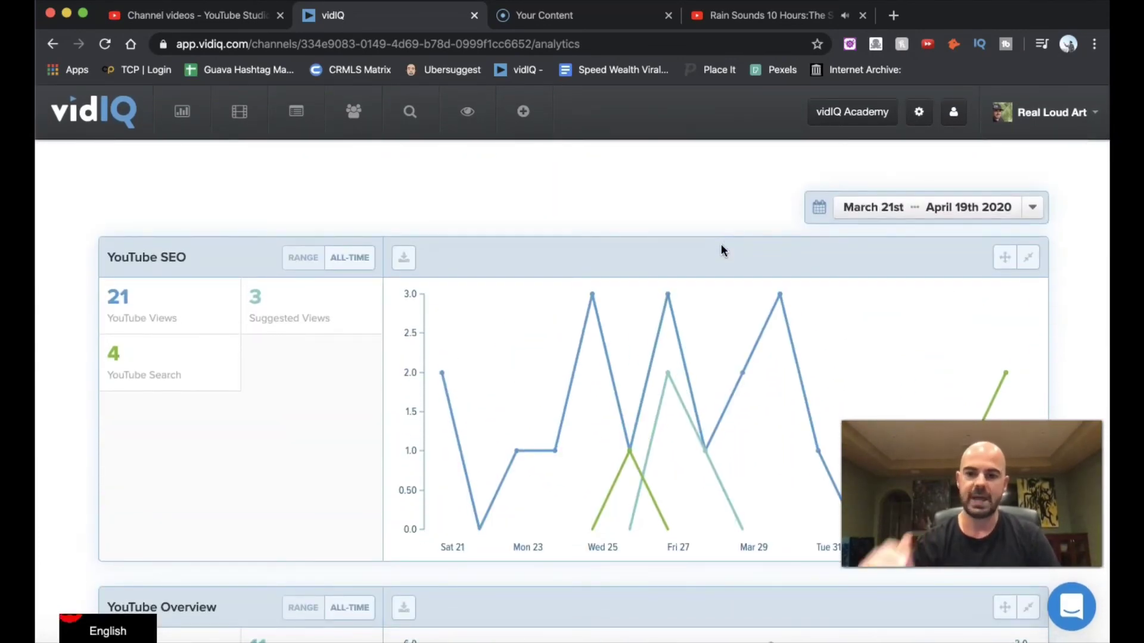
scroll(486, 292, "down", 5)
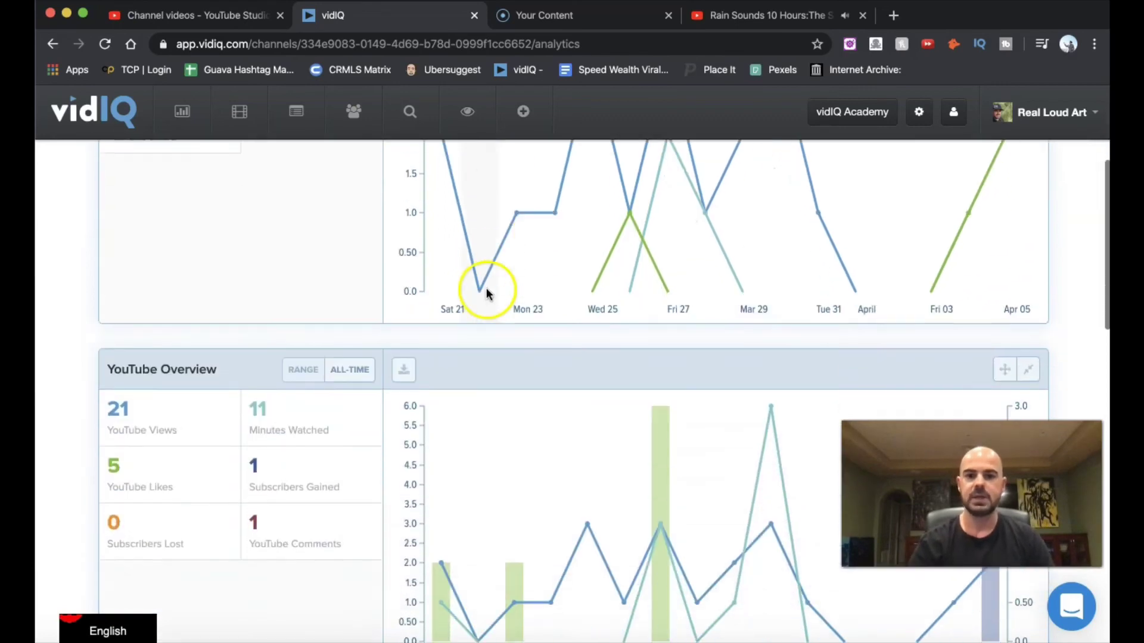
scroll(408, 472, "down", 1)
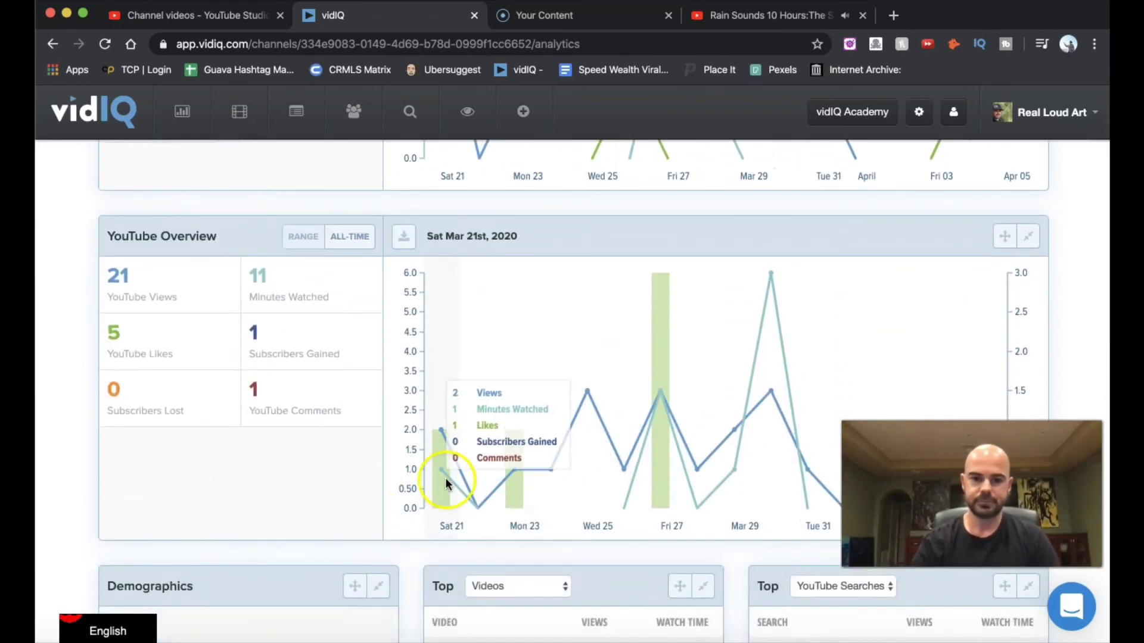
scroll(439, 473, "down", 7)
scroll(410, 468, "down", 5)
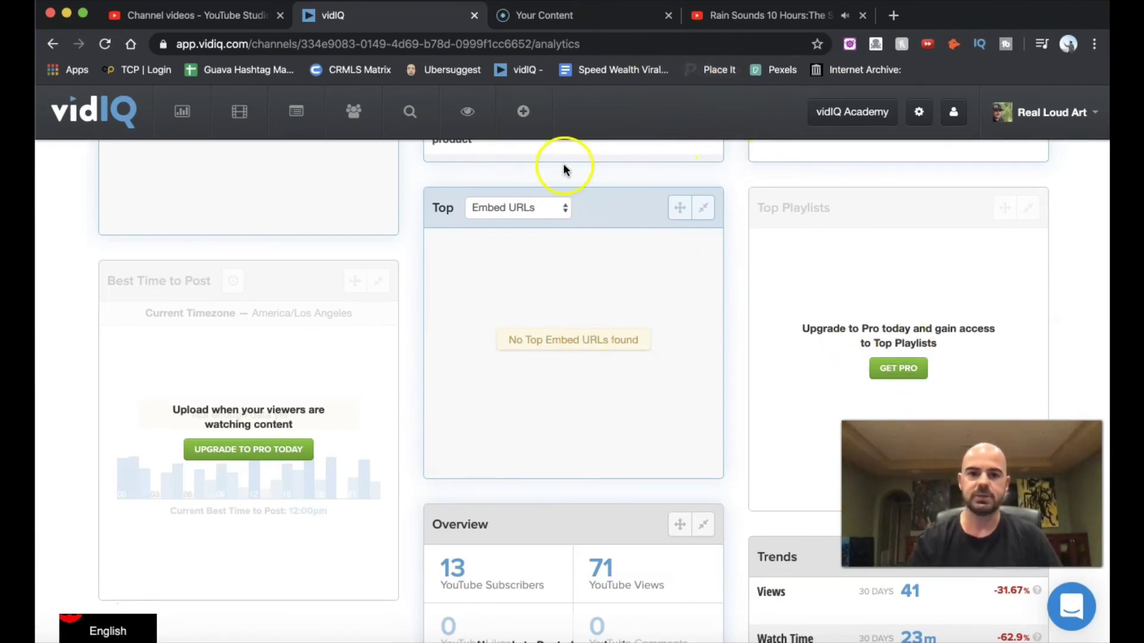
Step: Switch to the Screencast-O-Matic content page and look over the recorded videos
left_click(584, 18)
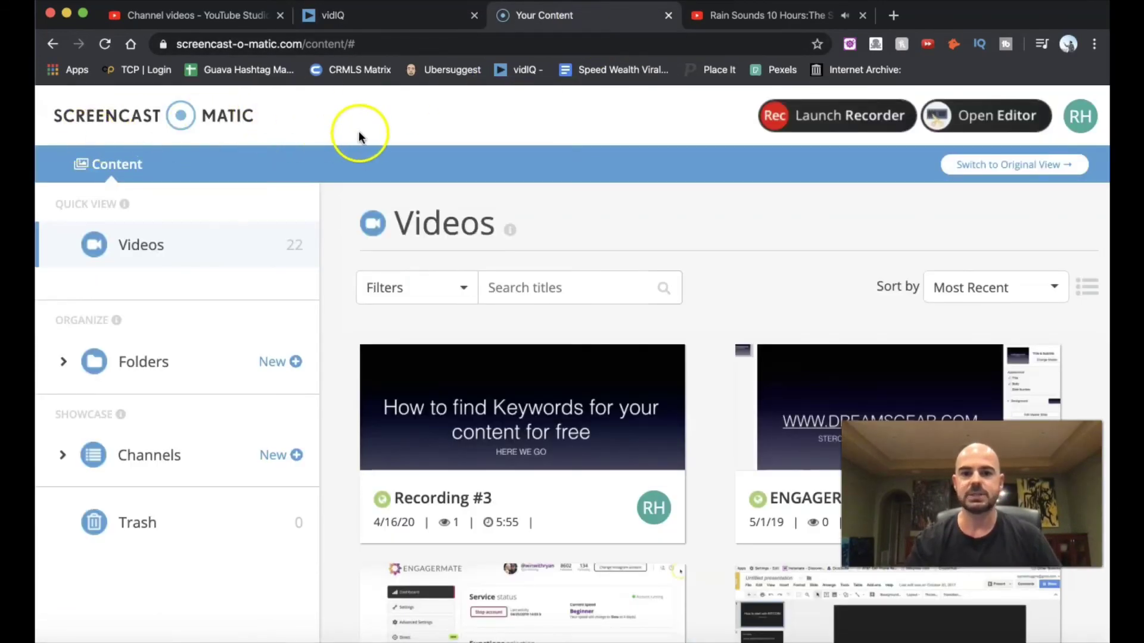
scroll(737, 227, "down", 3)
scroll(738, 226, "up", 3)
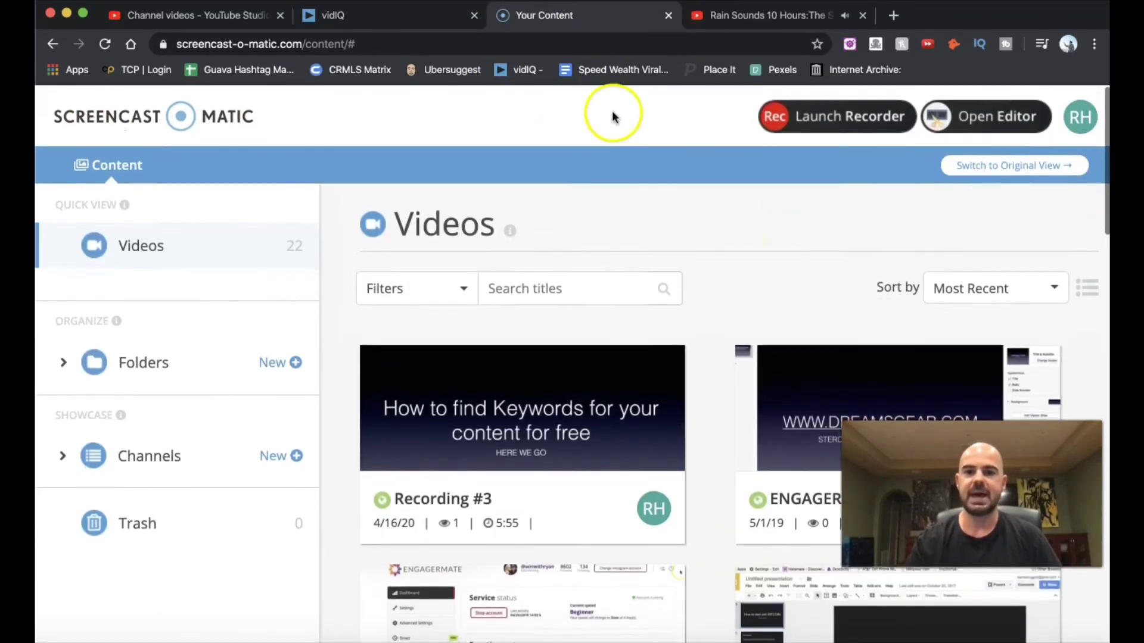